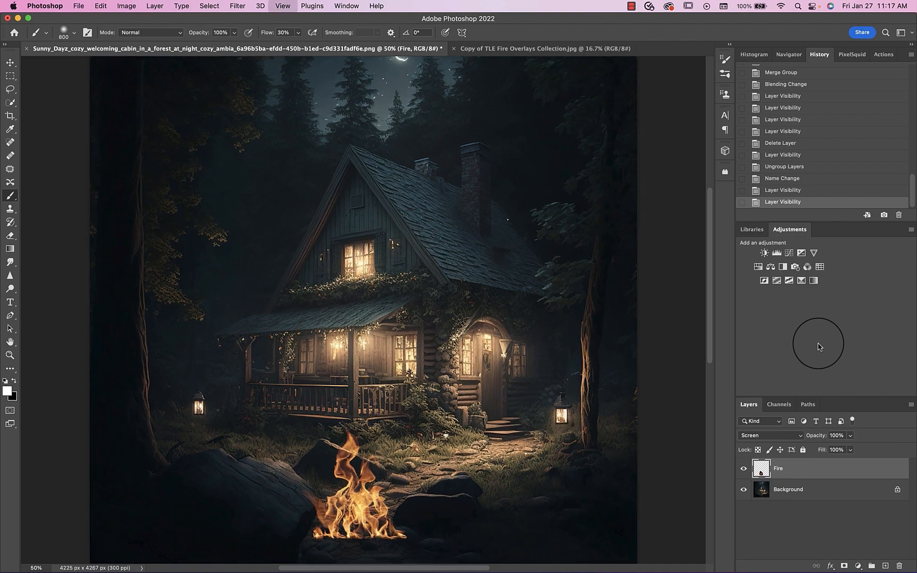
Examine the campfire's surroundings in the cabin scene and check the Fire layer's Screen blend mode
scroll(616, 276, "down", 8)
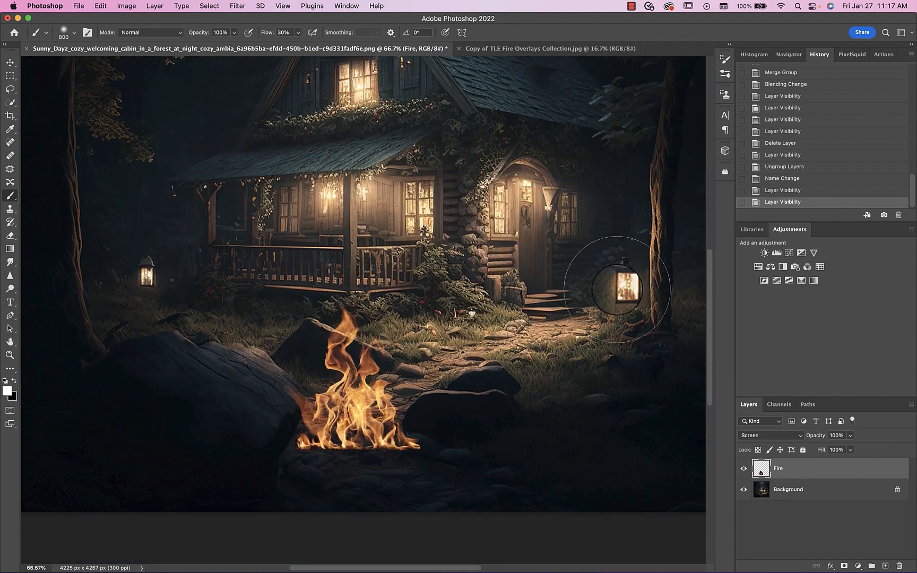
scroll(617, 289, "left", 1)
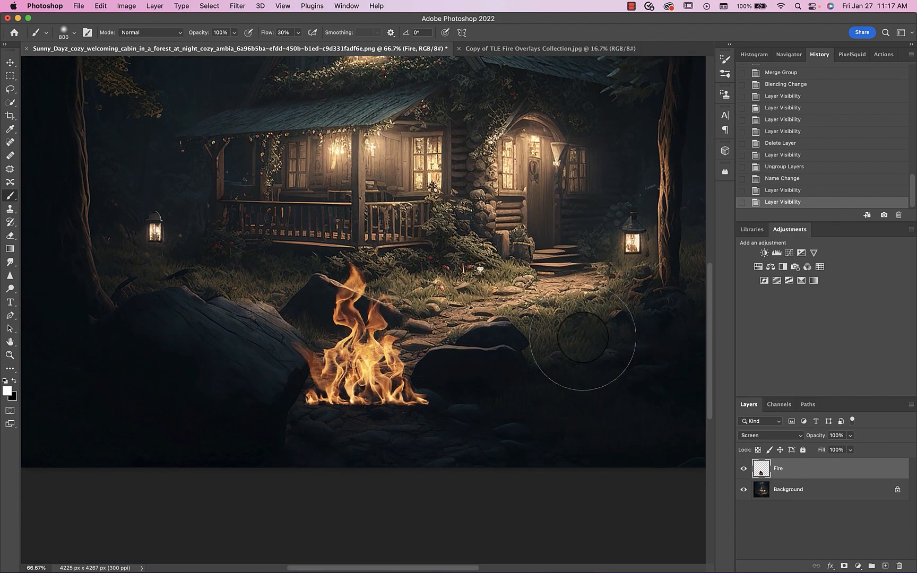
left_click(749, 436)
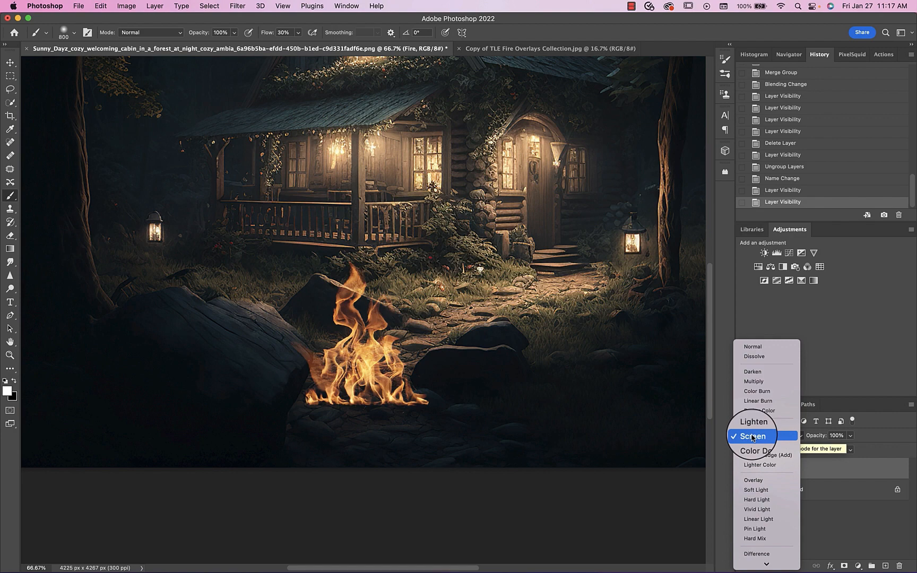
left_click(752, 436)
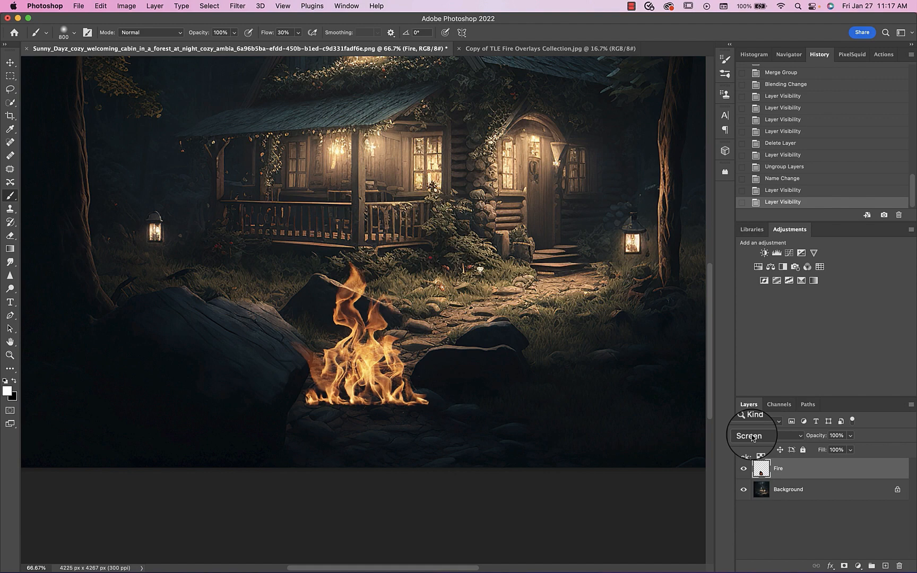
scroll(609, 391, "up", 3)
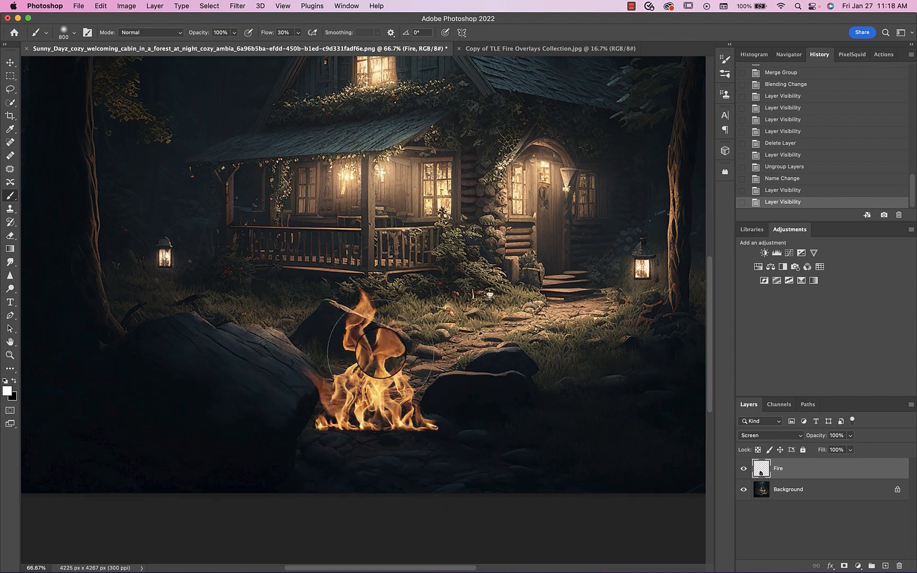
scroll(380, 352, "down", 2)
scroll(381, 353, "up", 4)
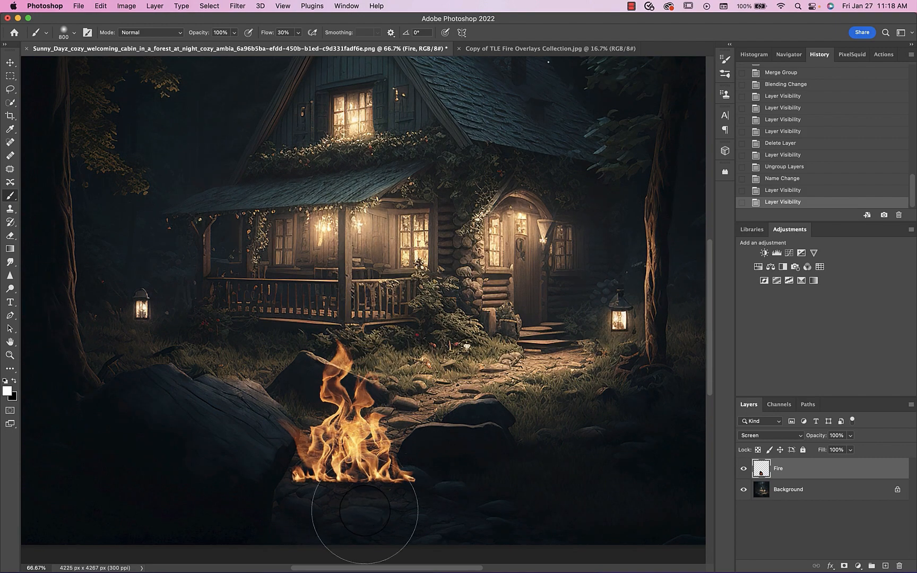
scroll(365, 511, "down", 3)
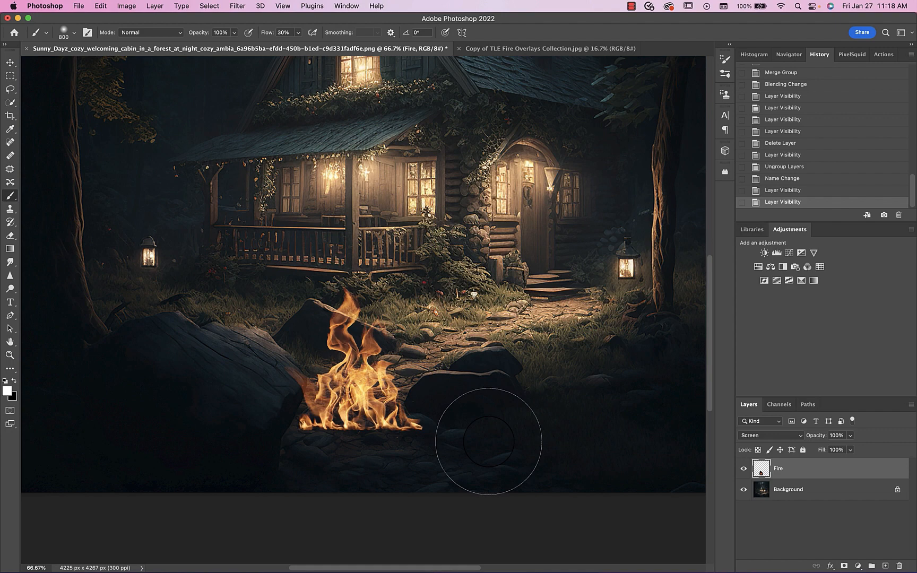
scroll(488, 442, "down", 3)
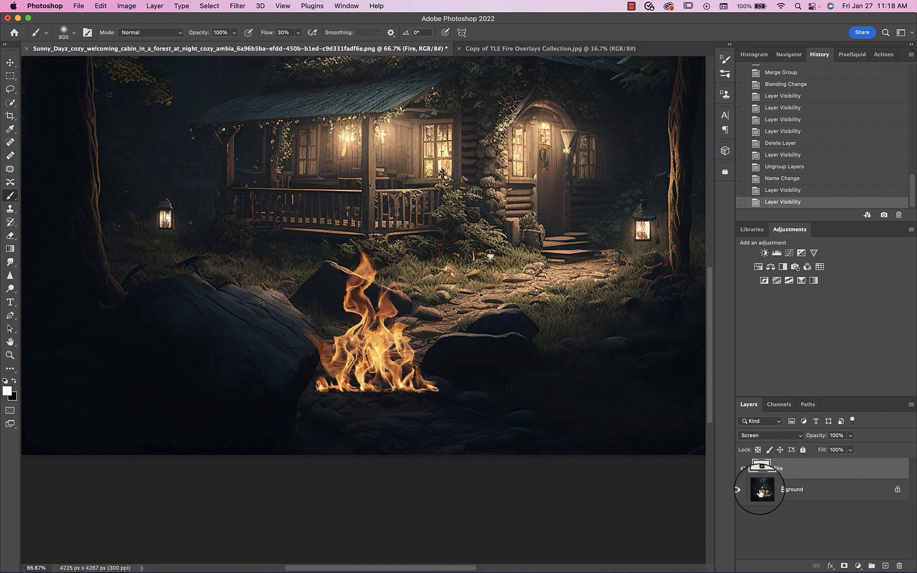
Add an orange #ff6e03 Solid Color fill layer directly above the Background and invert its mask to black
left_click(759, 490)
left_click(858, 566)
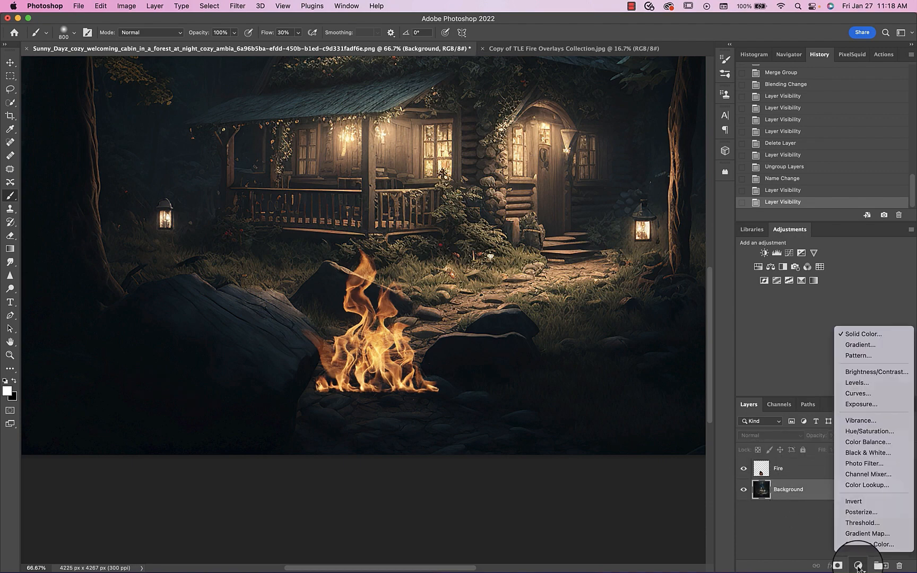
left_click(882, 333)
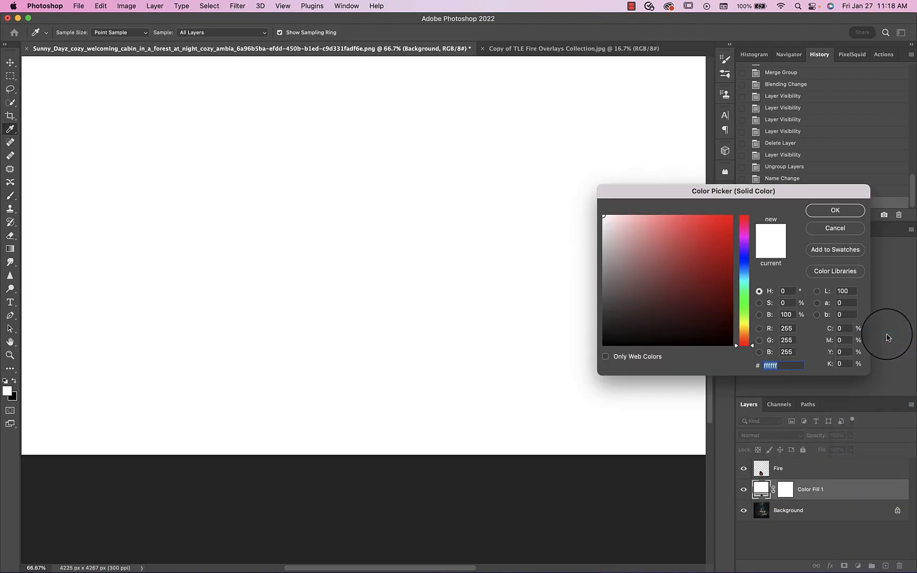
left_click_drag(744, 346, 745, 333)
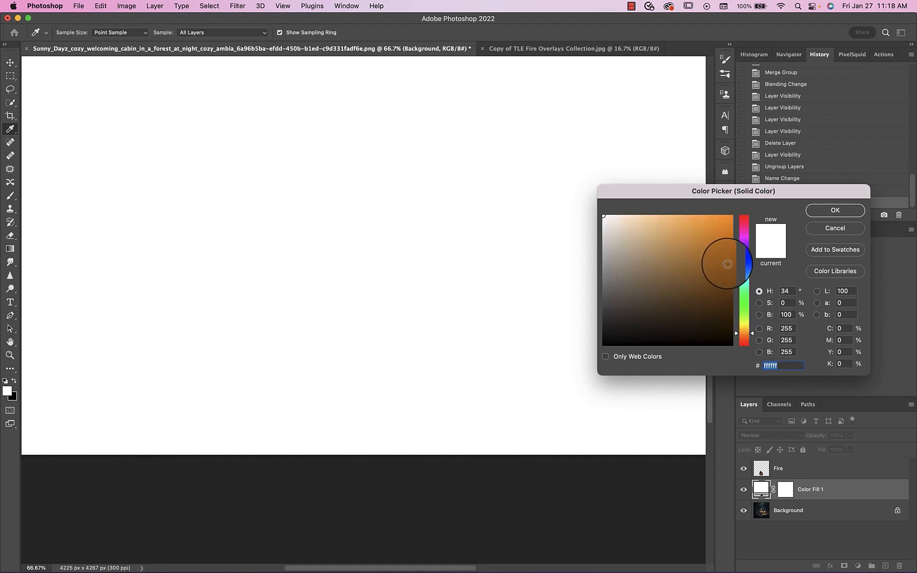
left_click_drag(720, 260, 730, 212)
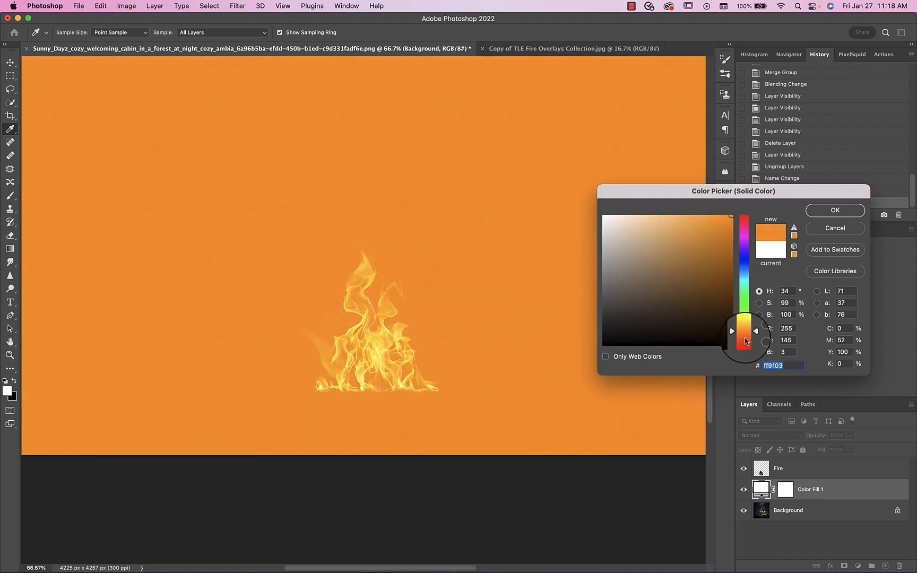
left_click_drag(744, 338, 745, 339)
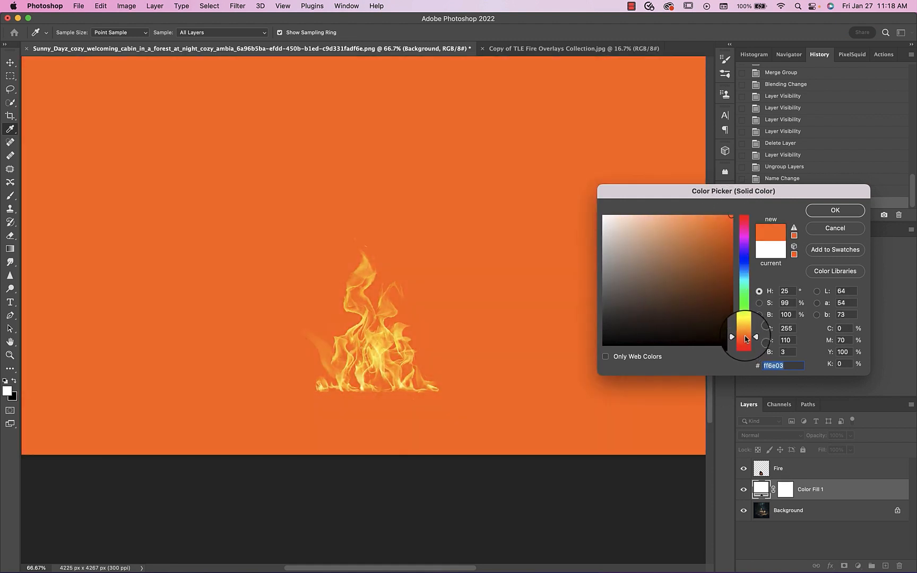
left_click(835, 210)
left_click(782, 492)
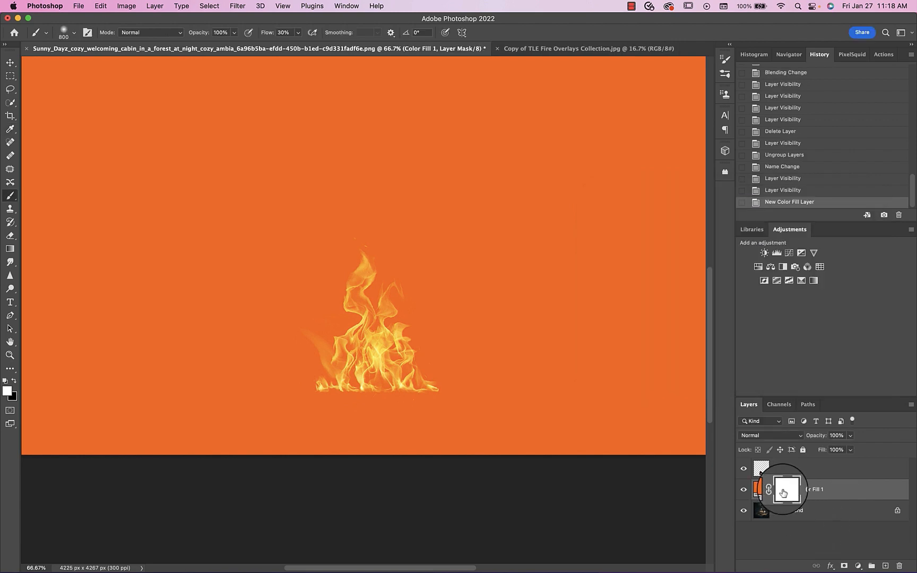
key("super+i")
Duplicate the orange fill layer and change the copy's color to red #d82f13
left_click(758, 492)
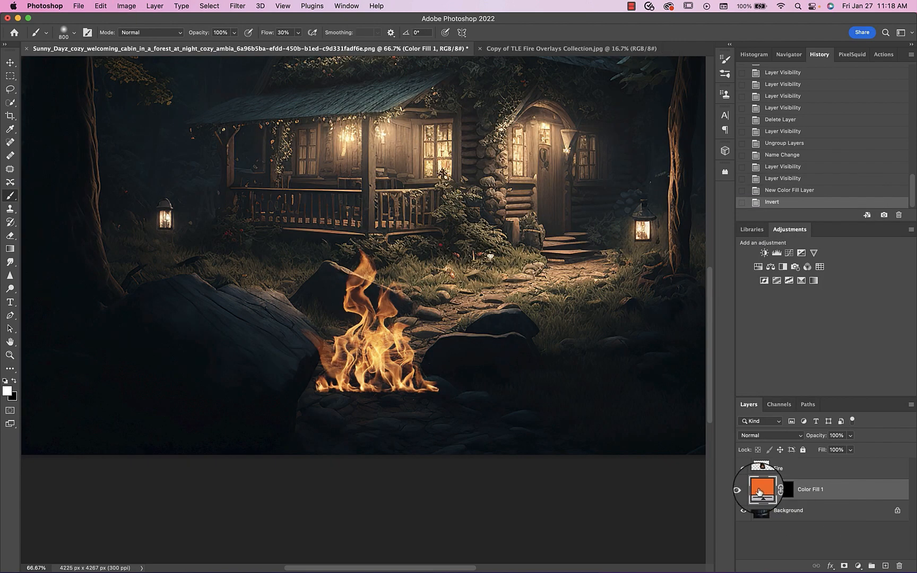
key("super+j")
double_click(760, 490)
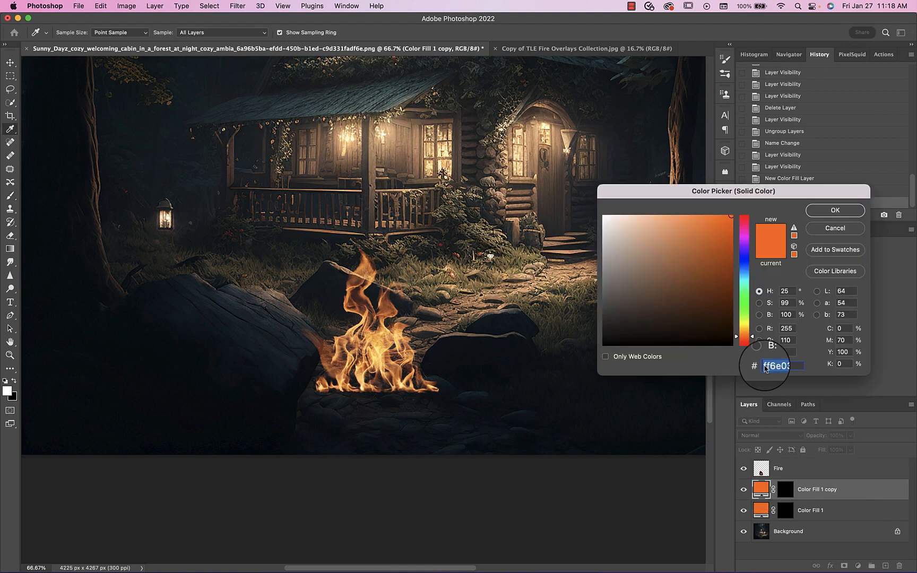
left_click(745, 343)
left_click(721, 235)
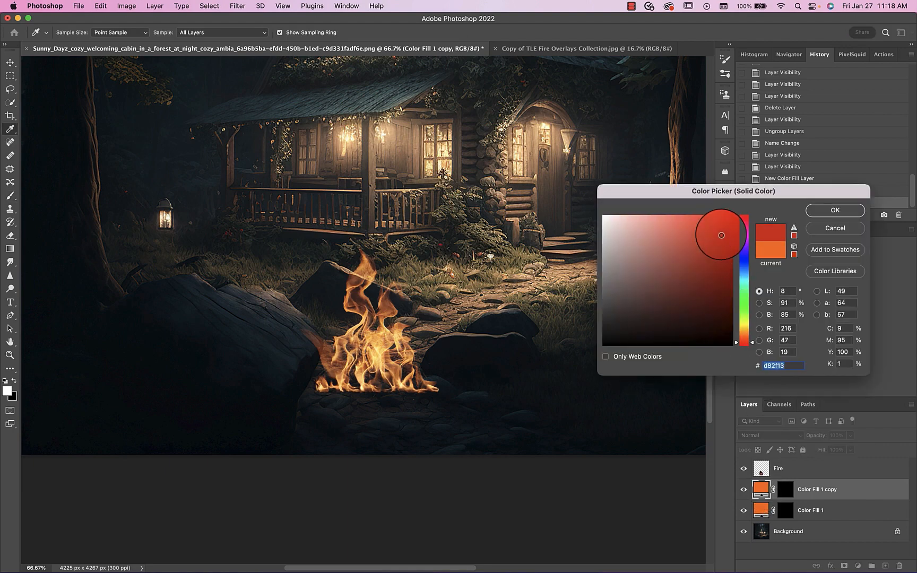
left_click(808, 212)
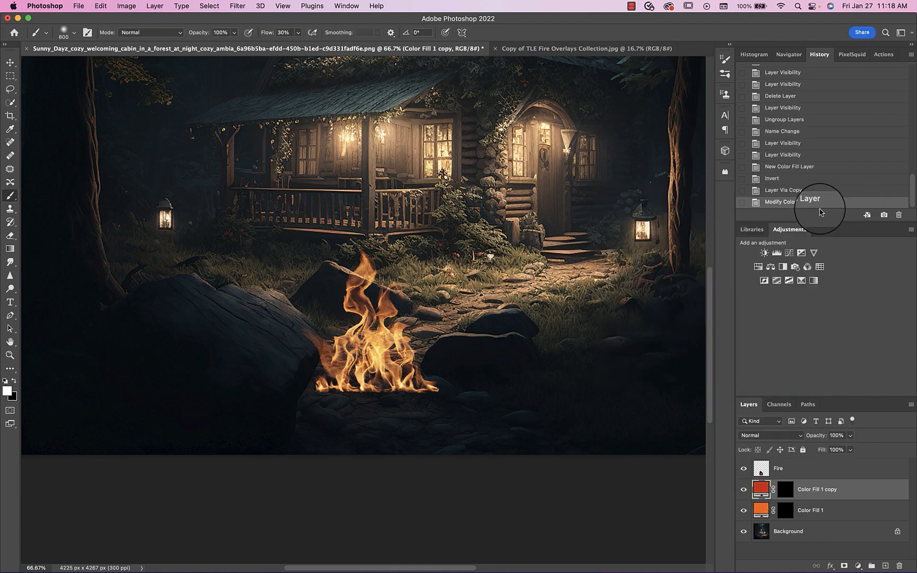
Hide the red fill copy and set the orange fill layer's blend mode to Linear Dodge (Add)
left_click(743, 493)
left_click(760, 509)
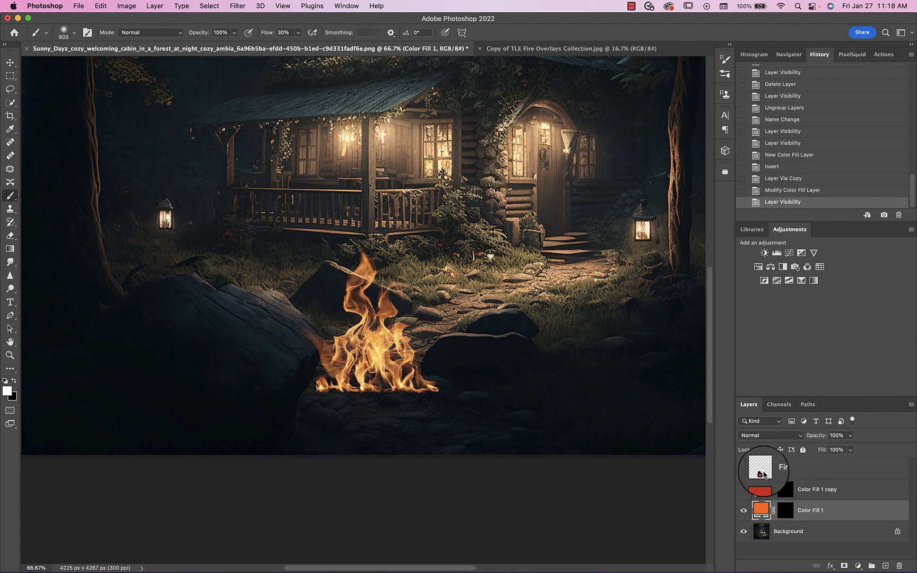
left_click(762, 436)
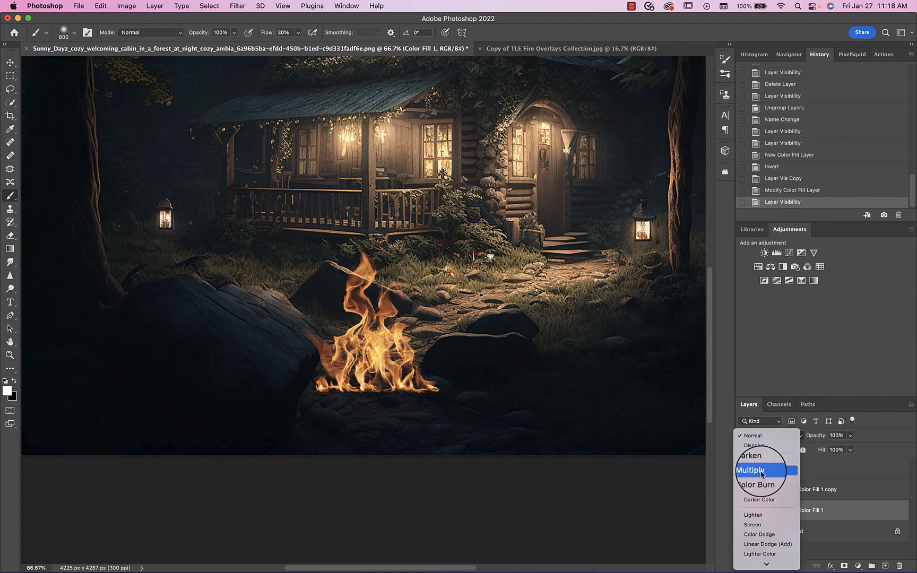
left_click(767, 544)
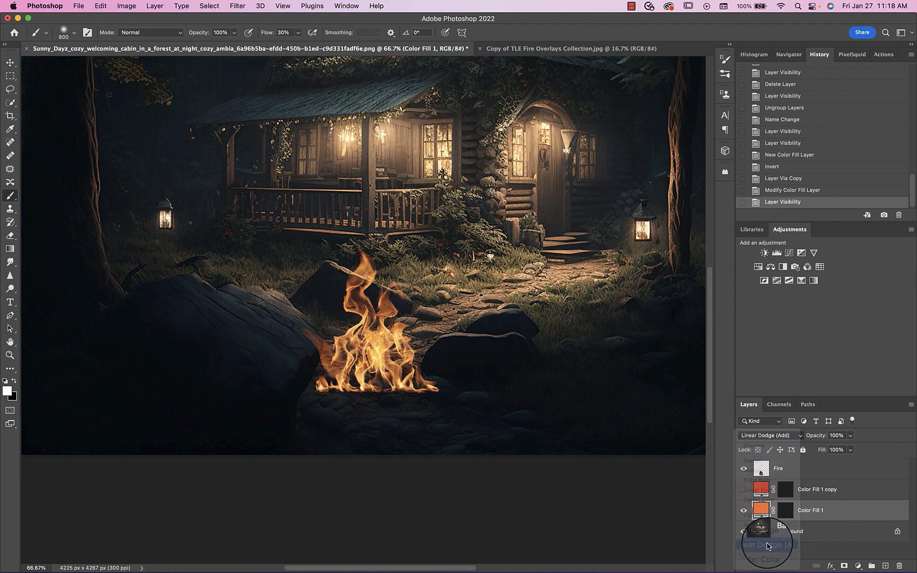
Paint white on the orange fill's mask where the large log meets the fire, with a size 300 brush at 18% flow
left_click(785, 510)
left_click(297, 33)
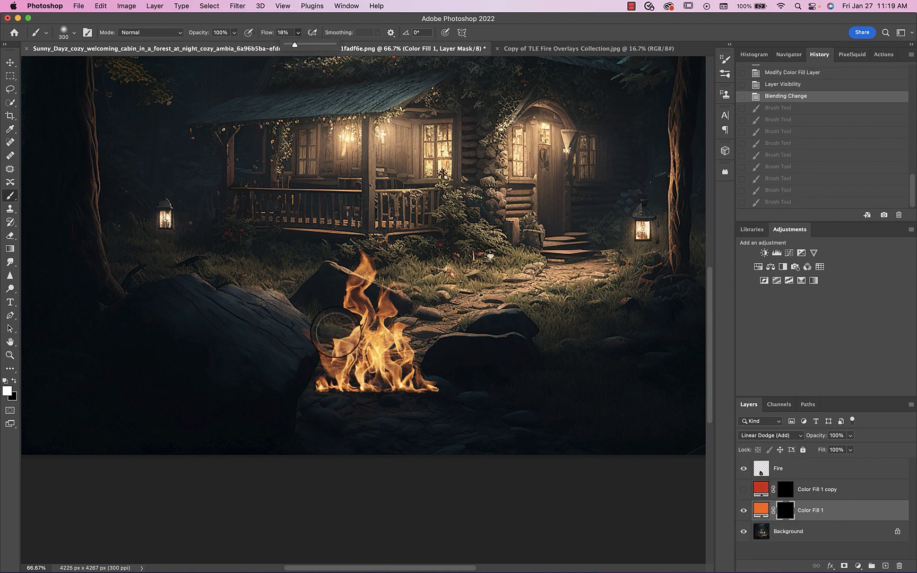
left_click_drag(336, 333, 326, 367)
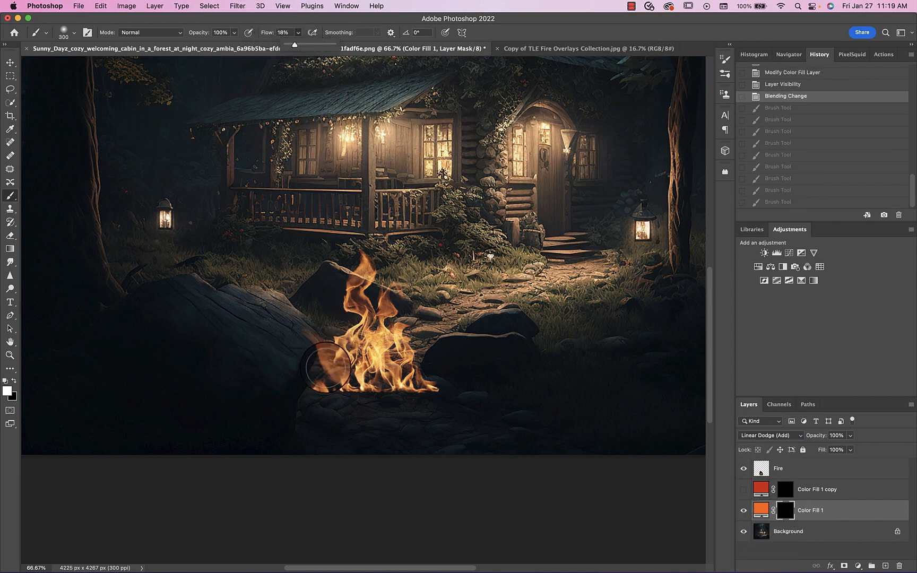
left_click(317, 358)
left_click(315, 367)
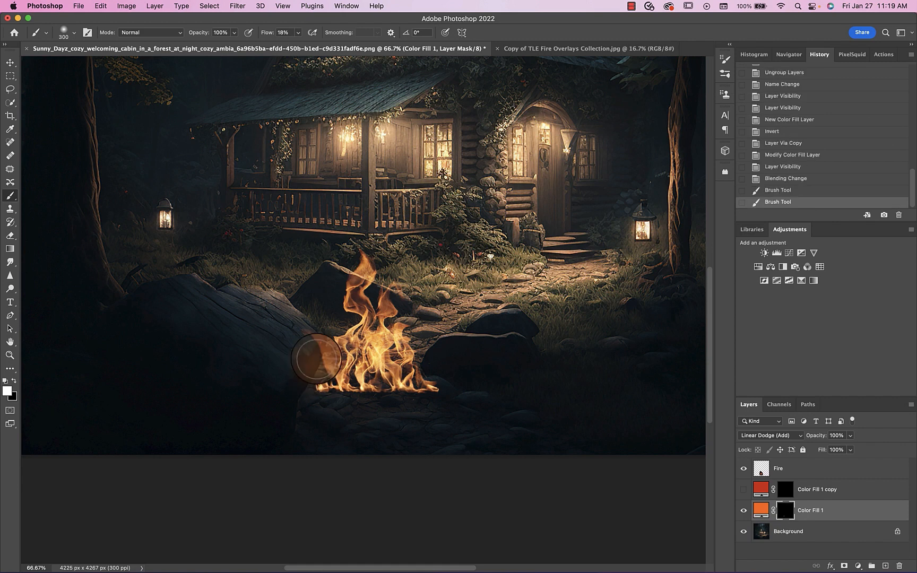
left_click(316, 359)
left_click(313, 376)
left_click(312, 383)
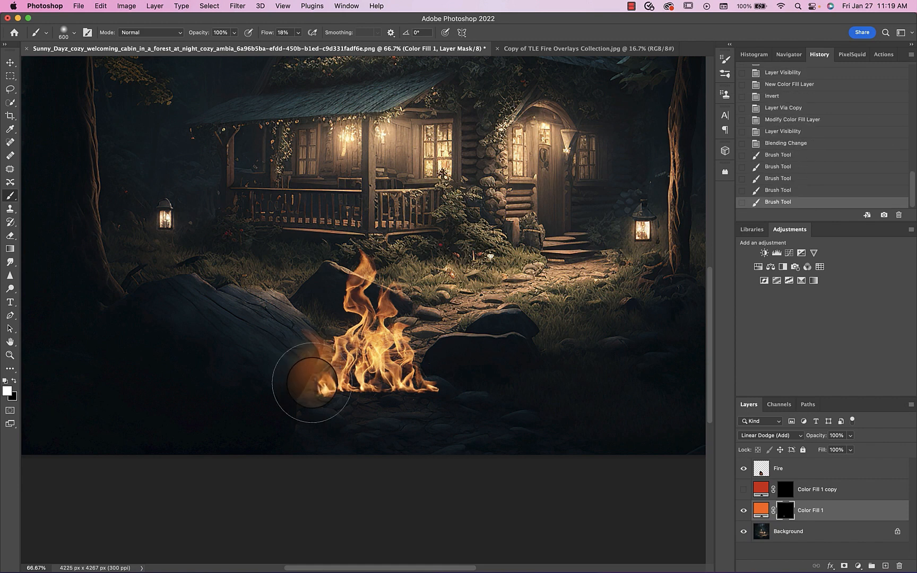
Build up the orange glow on the mask along the ground beneath the fire and toward the dark rock, with a size 600 brush
left_click(322, 387)
left_click(330, 400)
left_click(330, 400)
left_click(354, 399)
left_click(354, 398)
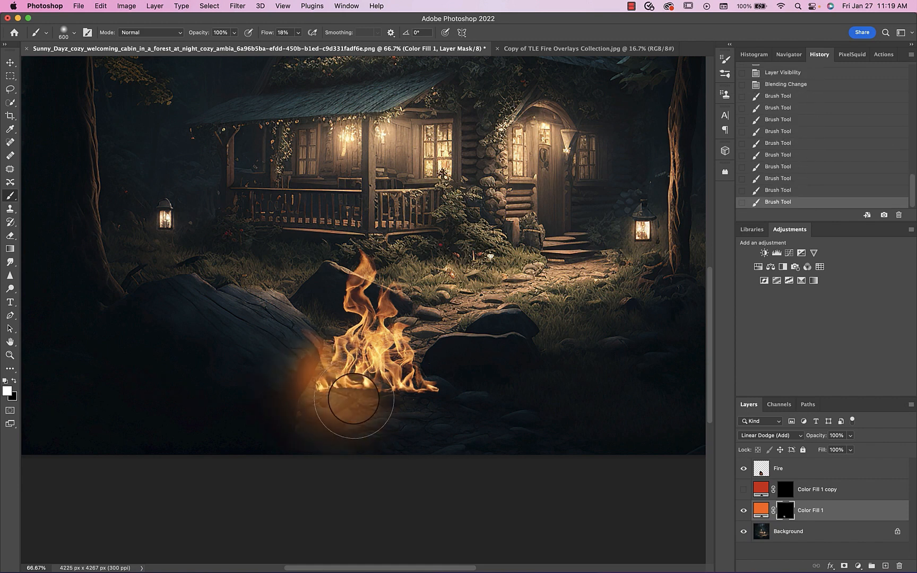
left_click(381, 398)
left_click(381, 399)
left_click(381, 400)
left_click(405, 400)
left_click(406, 399)
left_click(409, 399)
left_click(427, 396)
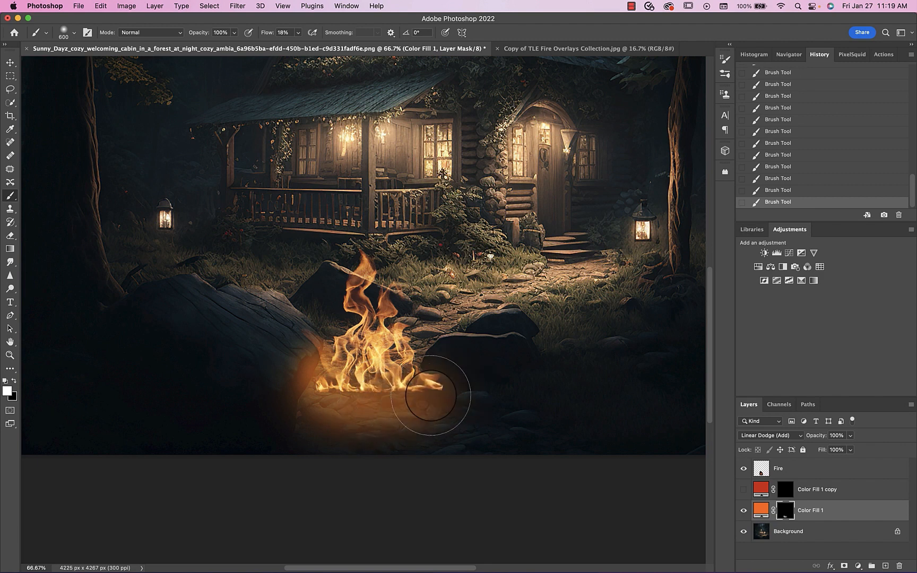
left_click(443, 396)
left_click(442, 385)
left_click(442, 381)
left_click(434, 366)
left_click(384, 365)
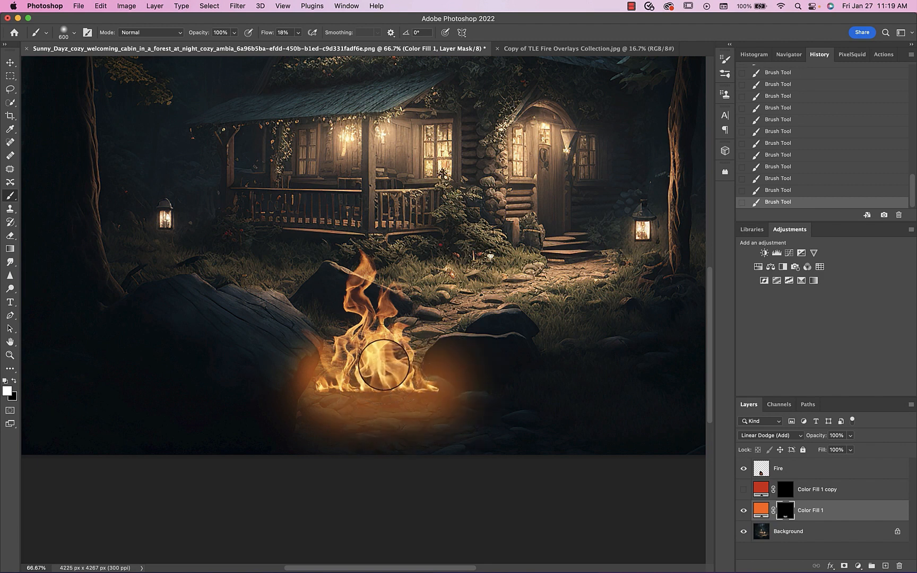
left_click(449, 390)
left_click(450, 384)
left_click(438, 402)
left_click(437, 403)
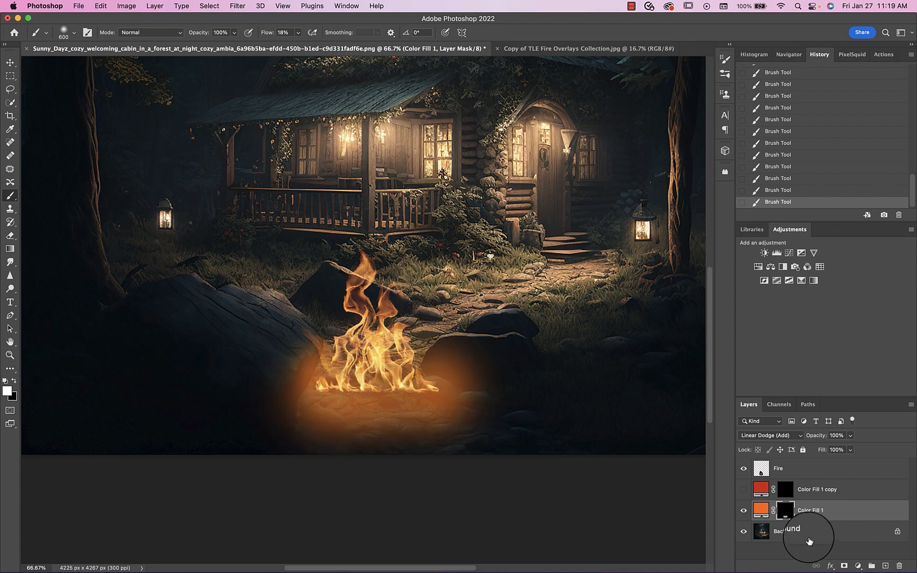
Set the orange fill's Blend If to This Layer 0/163 and 177/255, Underlying Layer 0/35 and 192/255, and toggle the layer's visibility to compare
double_click(853, 516)
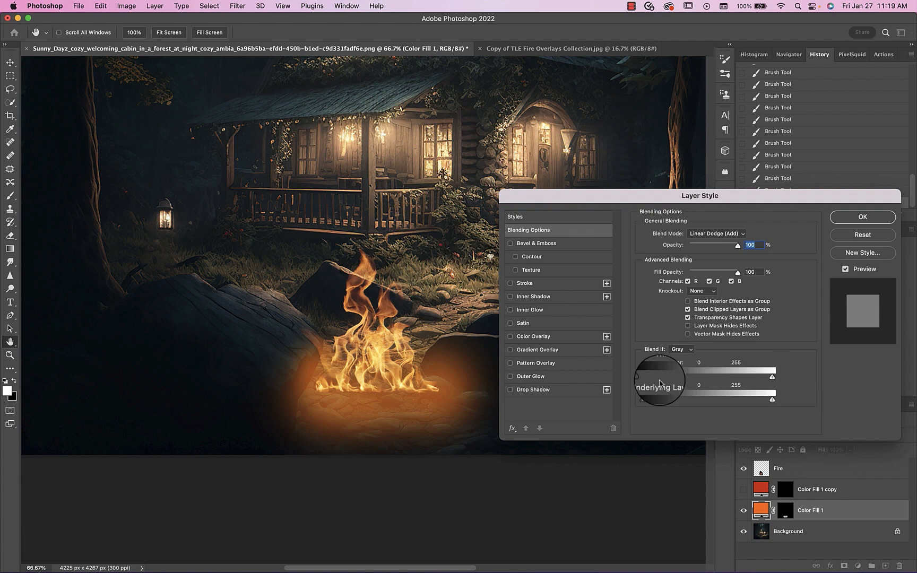
left_click_drag(644, 381, 726, 382)
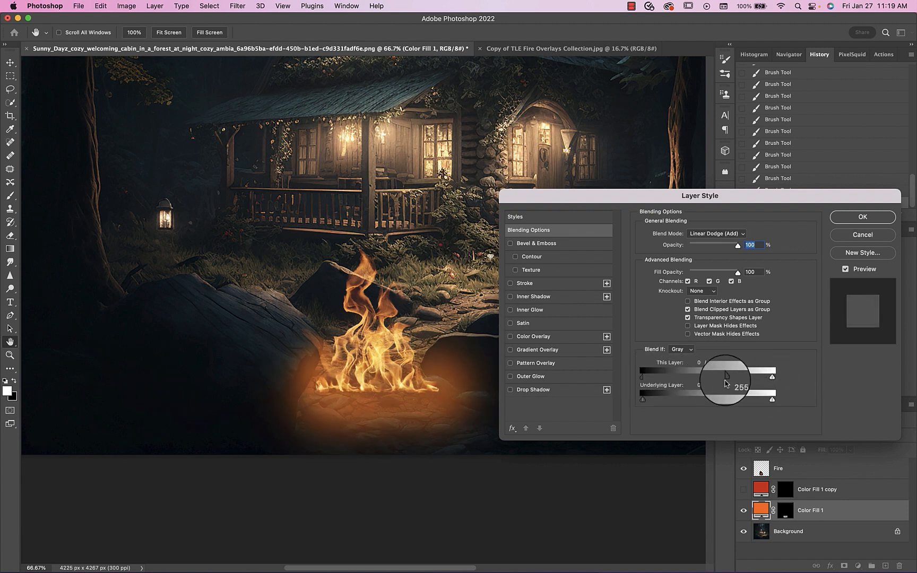
left_click_drag(642, 399, 661, 403)
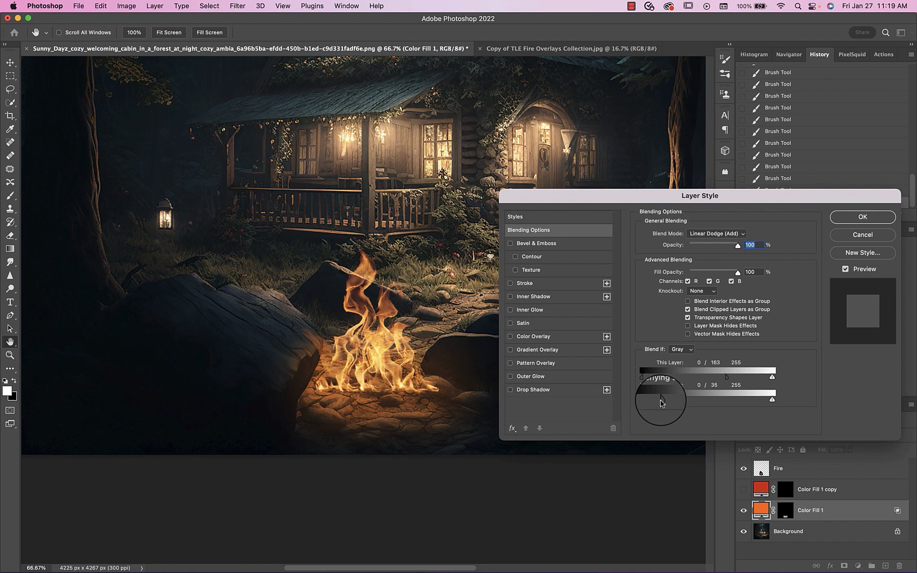
left_click_drag(772, 377, 738, 399)
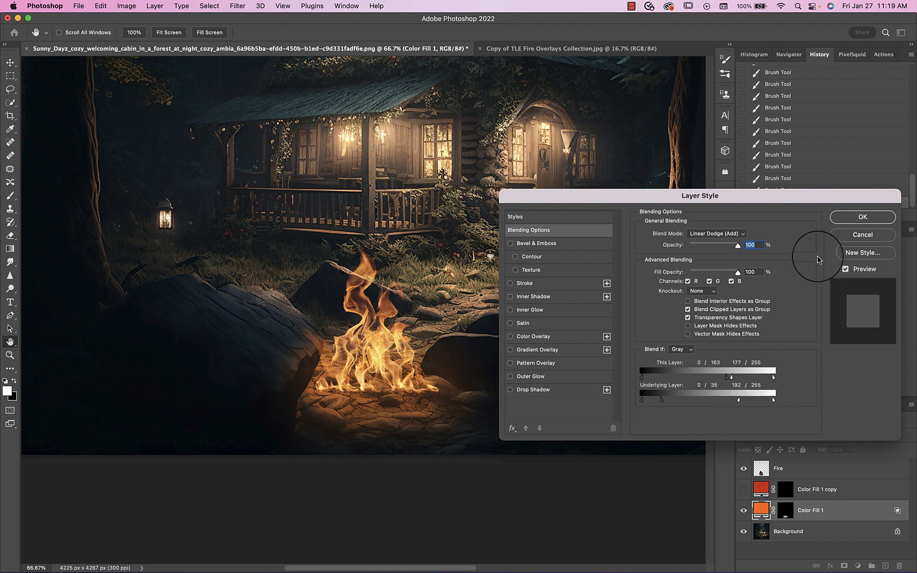
left_click(840, 216)
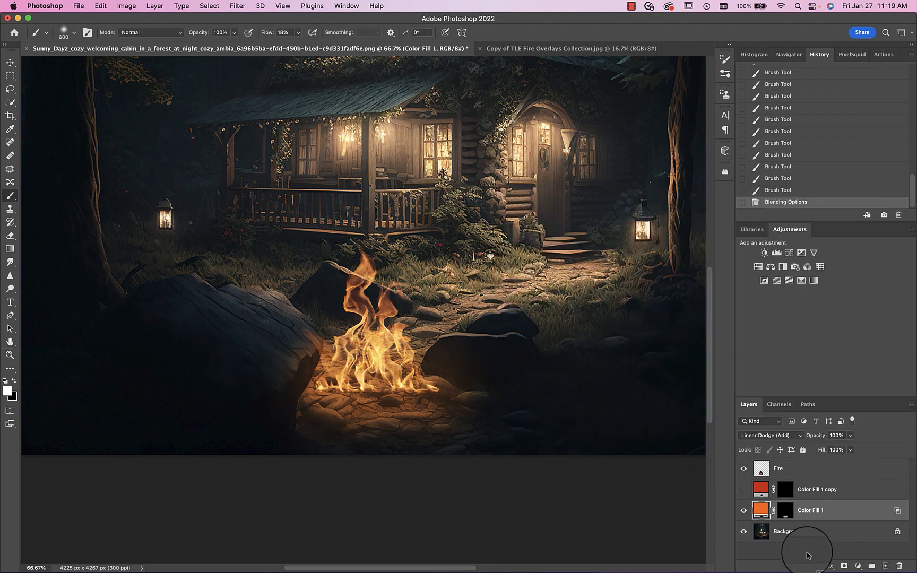
left_click(743, 511)
left_click(744, 511)
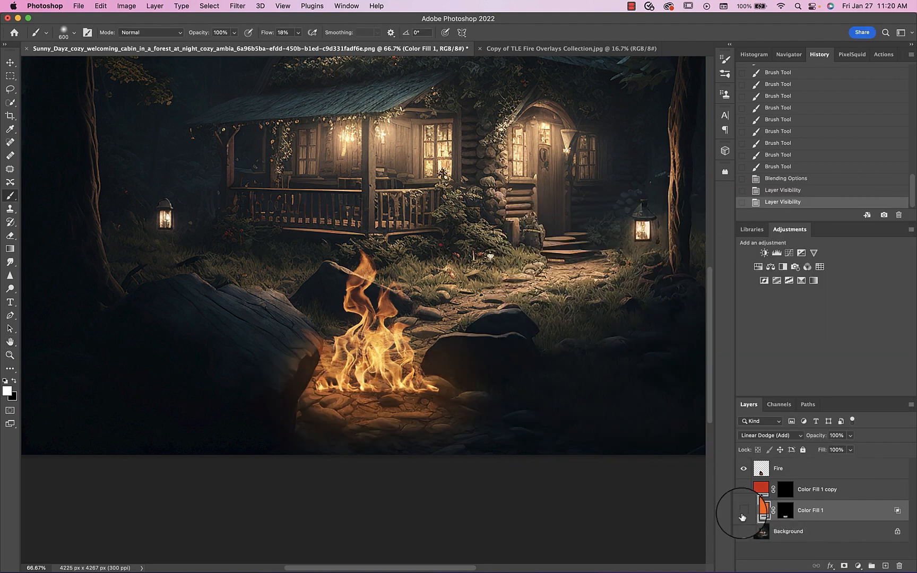
Toggle the orange fill layer's visibility to compare, and lower its Fill to 65%
left_click(743, 511)
left_click(743, 510)
left_click(850, 435)
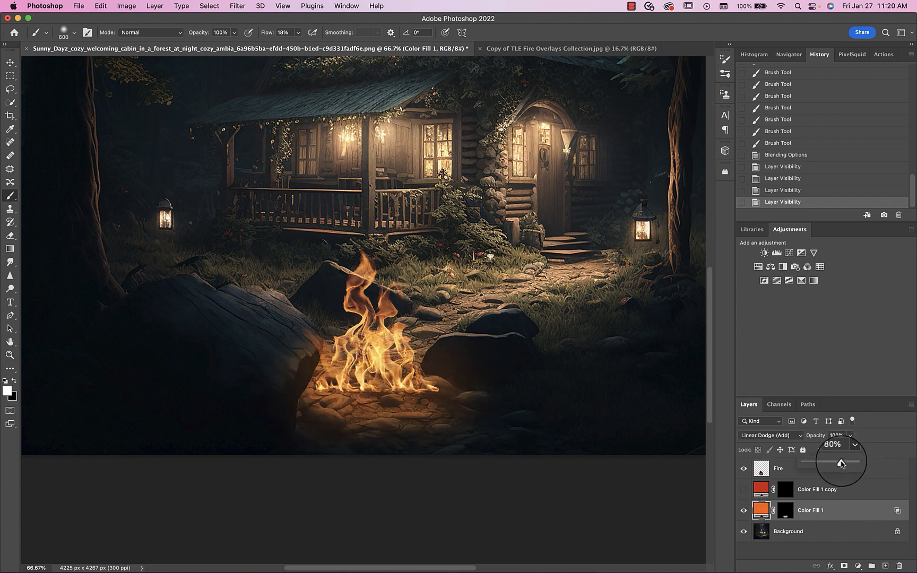
left_click_drag(841, 463, 834, 463)
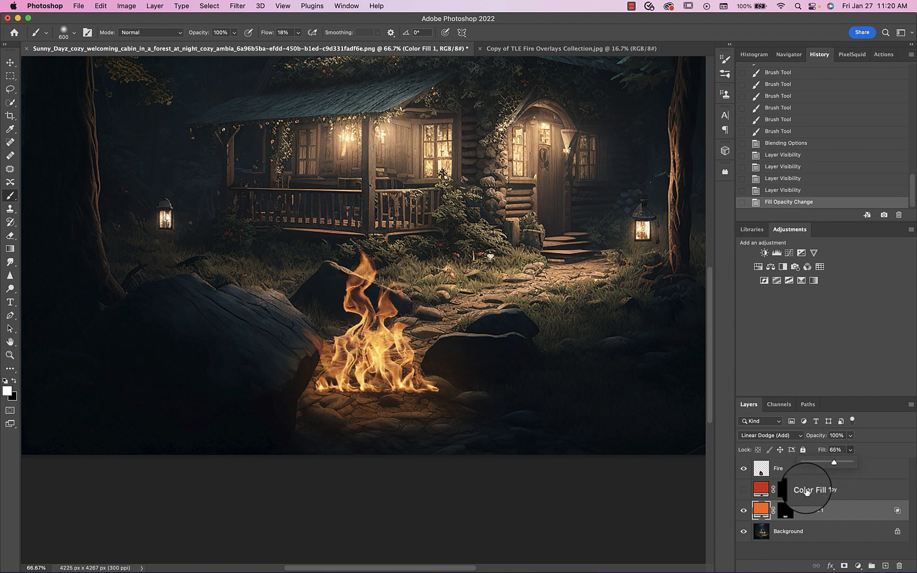
Show the red fill copy and set its blend mode to Color Dodge
left_click(743, 489)
left_click(757, 489)
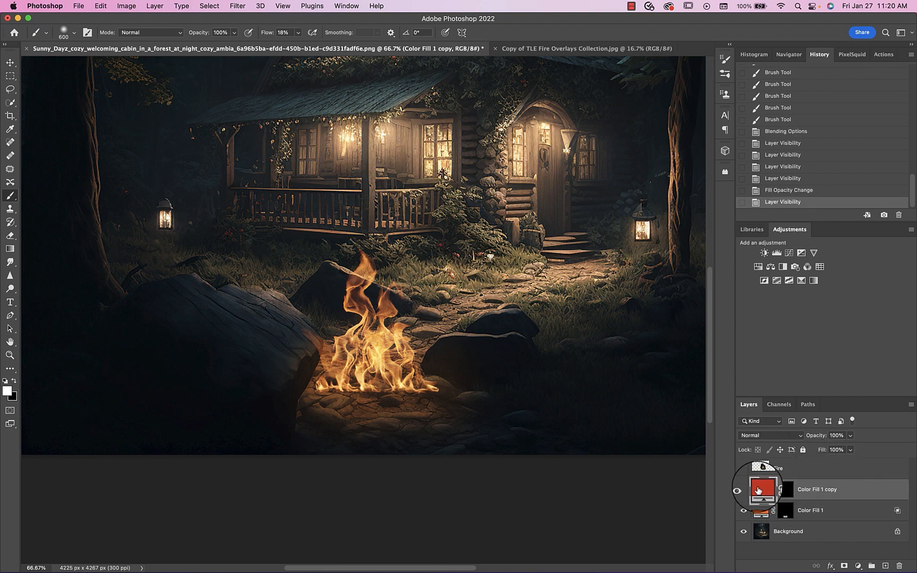
left_click(764, 435)
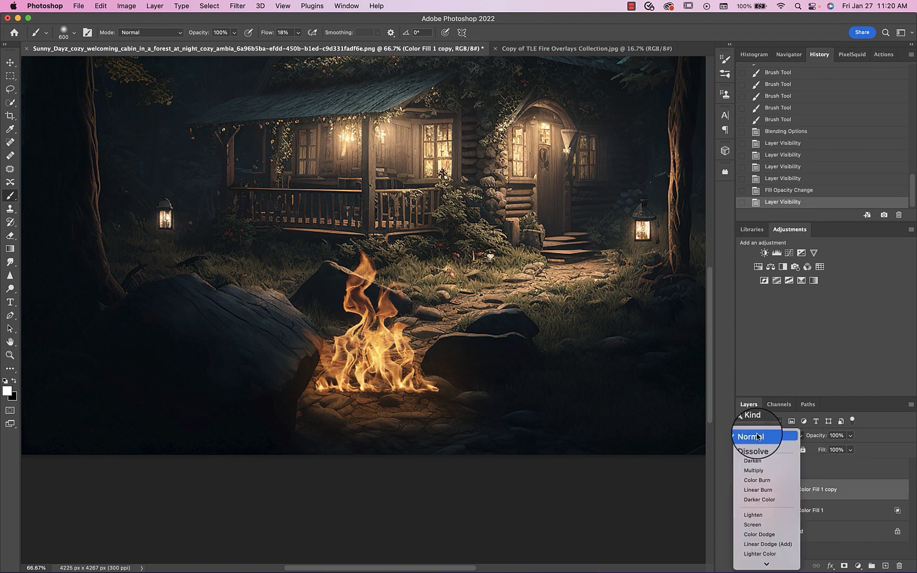
left_click(758, 534)
Paint white on the red fill's mask over the dark rock and the log's end beside the fire, with a size 600 brush at 18% flow
left_click(783, 492)
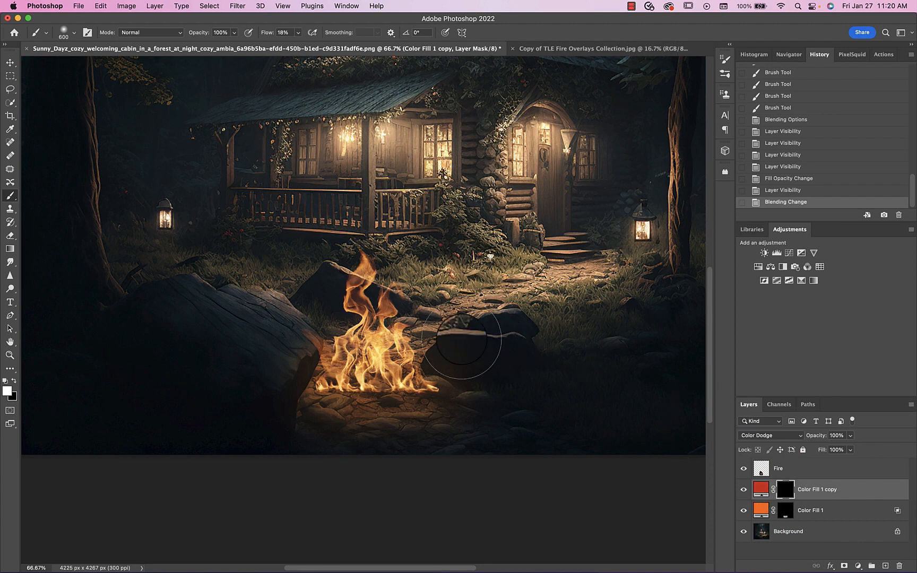
left_click(433, 372)
left_click(443, 367)
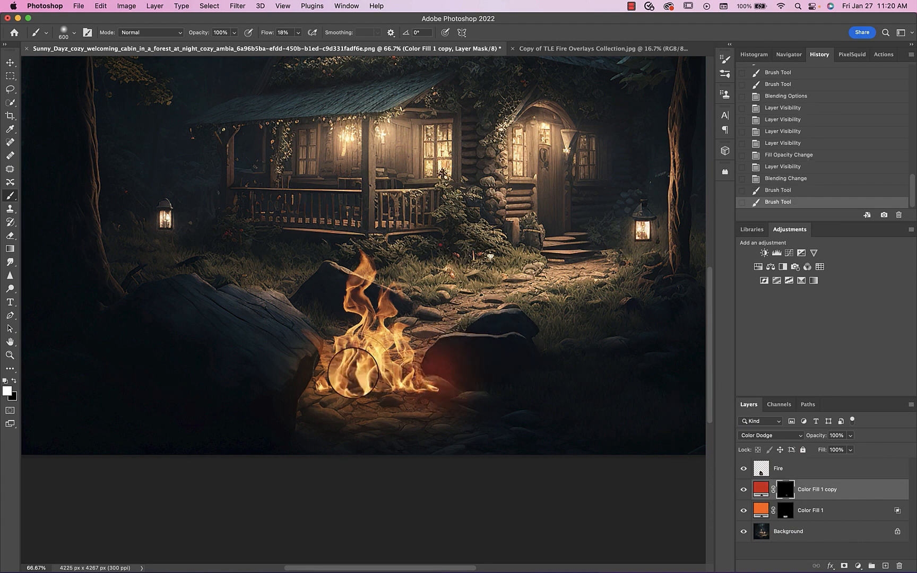
left_click(298, 356)
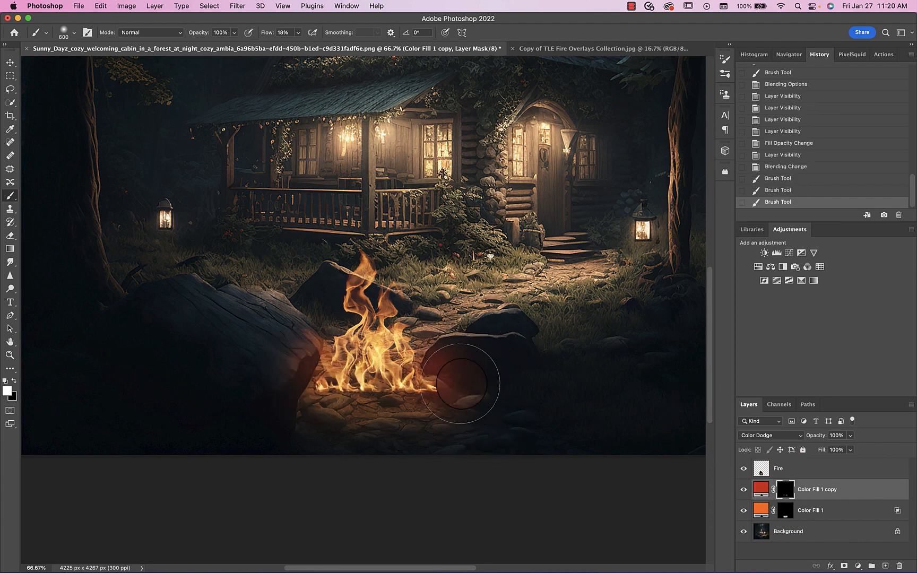
Build up the orange fill's mask around the edge of the dark rock beside the fire with a size 250 brush at 18% flow
left_click(785, 510)
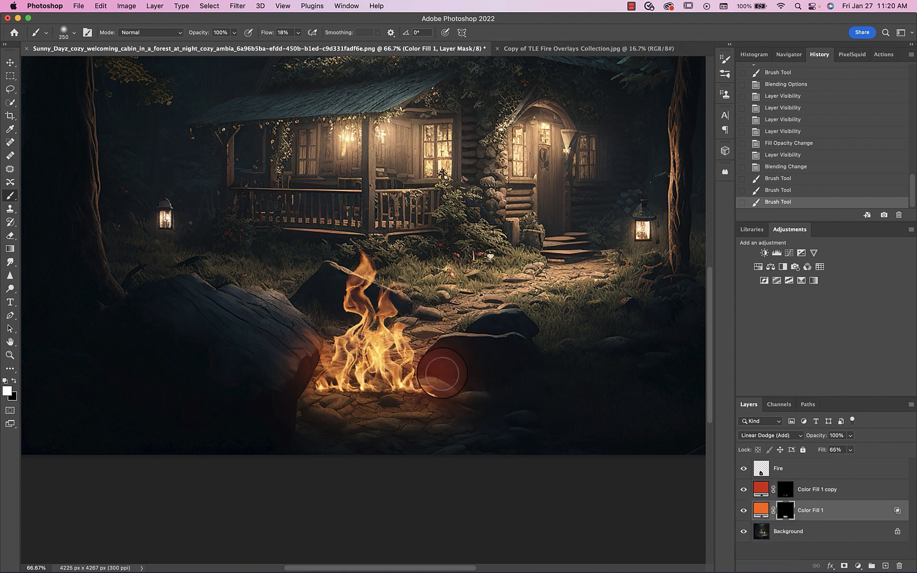
left_click(441, 373)
left_click(445, 353)
left_click(446, 352)
left_click(462, 352)
left_click(461, 361)
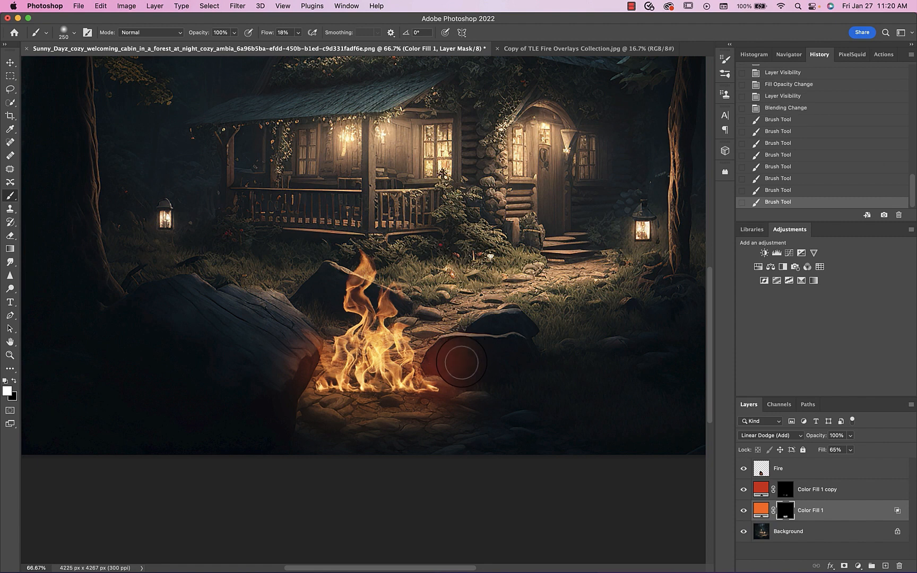
left_click(434, 382)
left_click(411, 342)
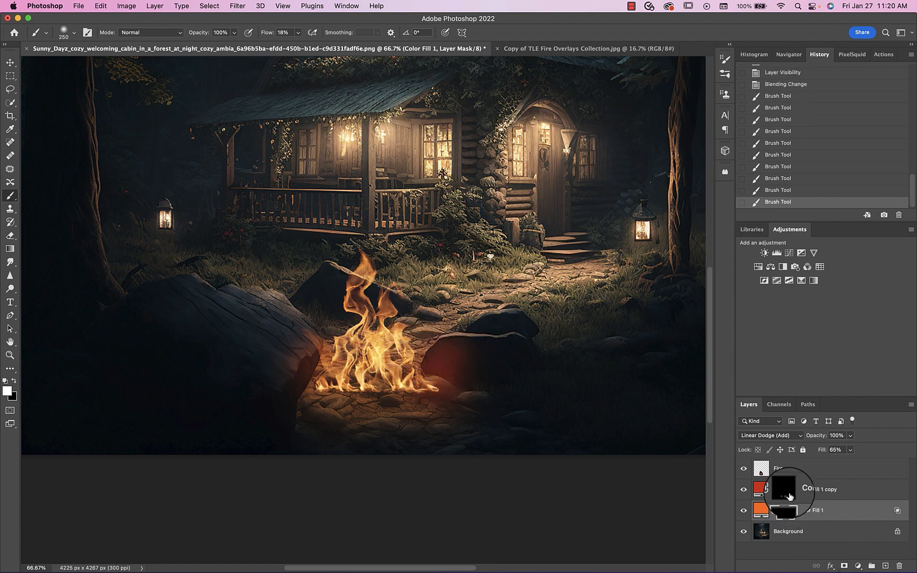
Strengthen the red glow on its mask along the log's end and across the stones beneath the fire
left_click(787, 494)
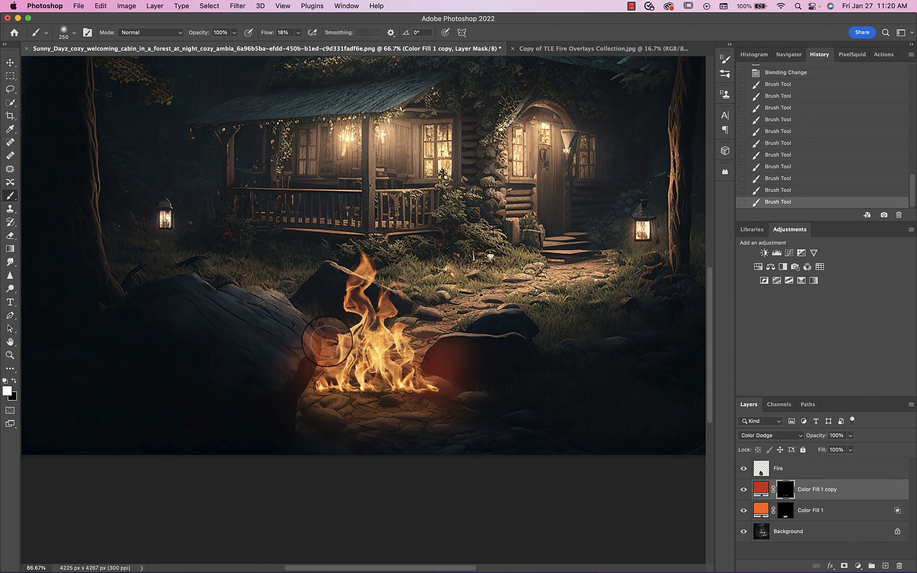
mouse_move(326, 341)
left_mouse_down()
mouse_move(307, 392)
mouse_move(364, 391)
mouse_move(398, 414)
mouse_move(415, 349)
mouse_move(449, 410)
mouse_move(314, 415)
mouse_move(306, 410)
mouse_move(312, 348)
mouse_move(280, 397)
left_mouse_up()
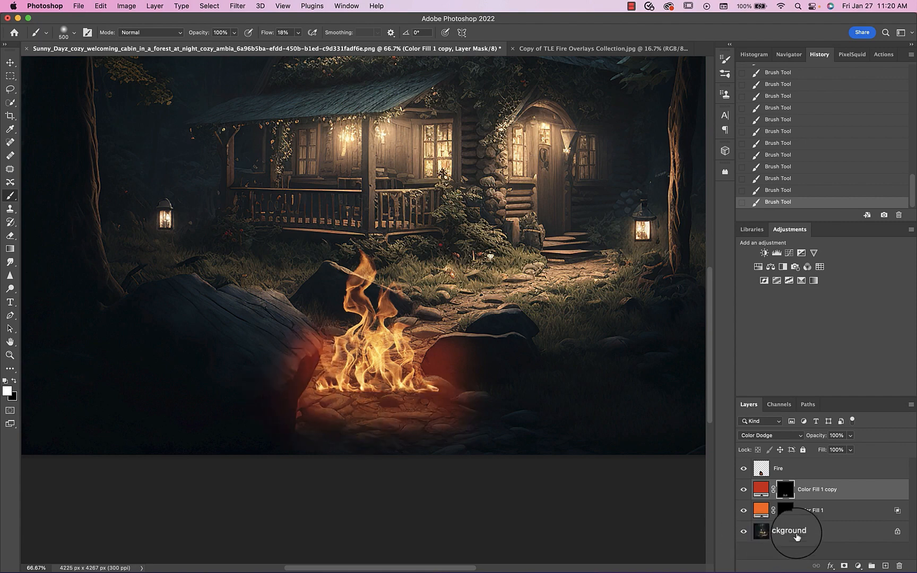
Set the red fill copy's Blend If to This Layer 0/94 and 255, Underlying Layer 0/65 and 255
double_click(870, 492)
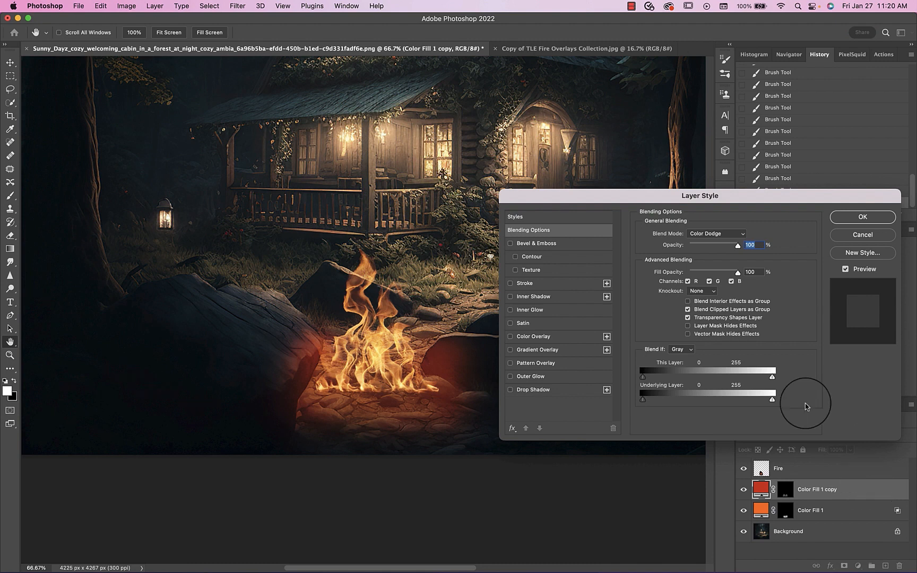
key("alt")
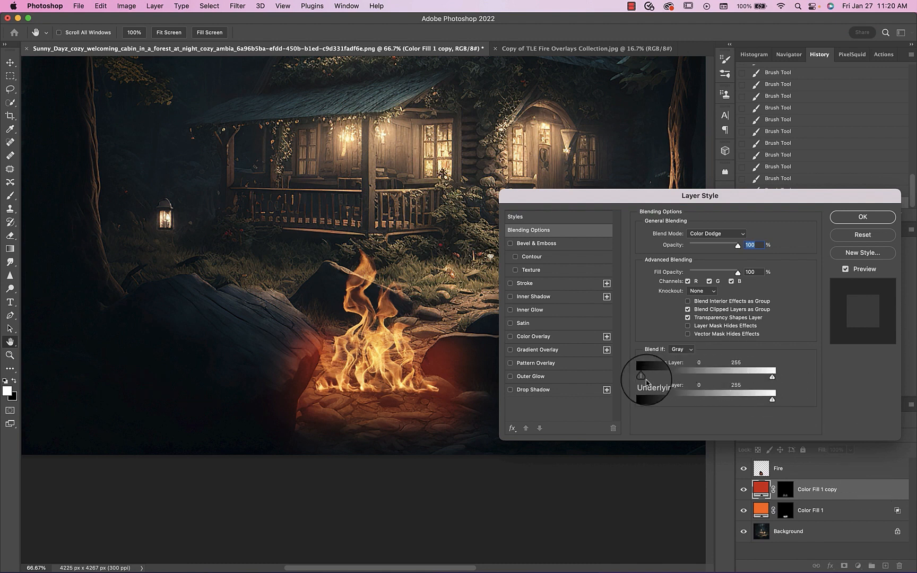
left_click_drag(646, 381, 691, 377)
key("alt")
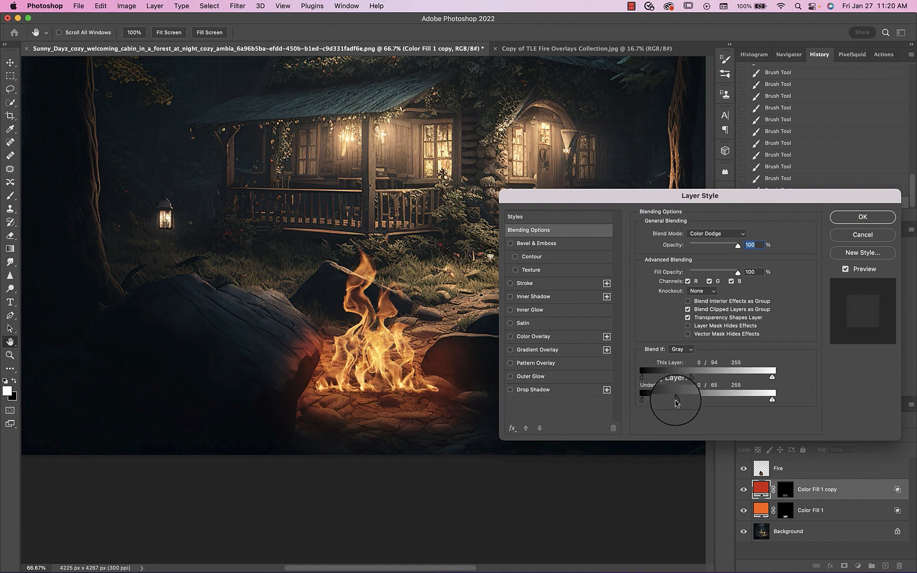
left_click(855, 217)
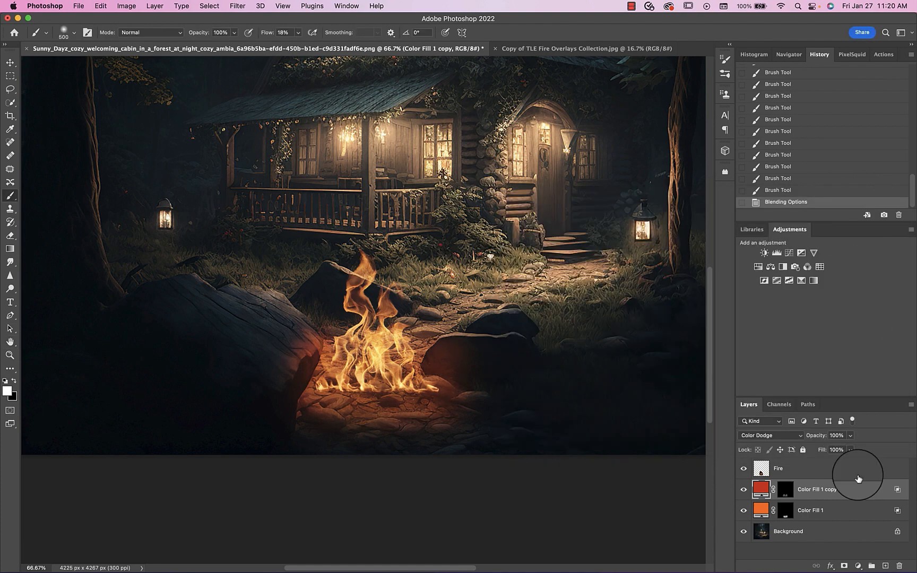
Duplicate the Fire layer and apply a Gaussian Blur with a radius of 185.4 pixels to the copy
left_click(761, 468)
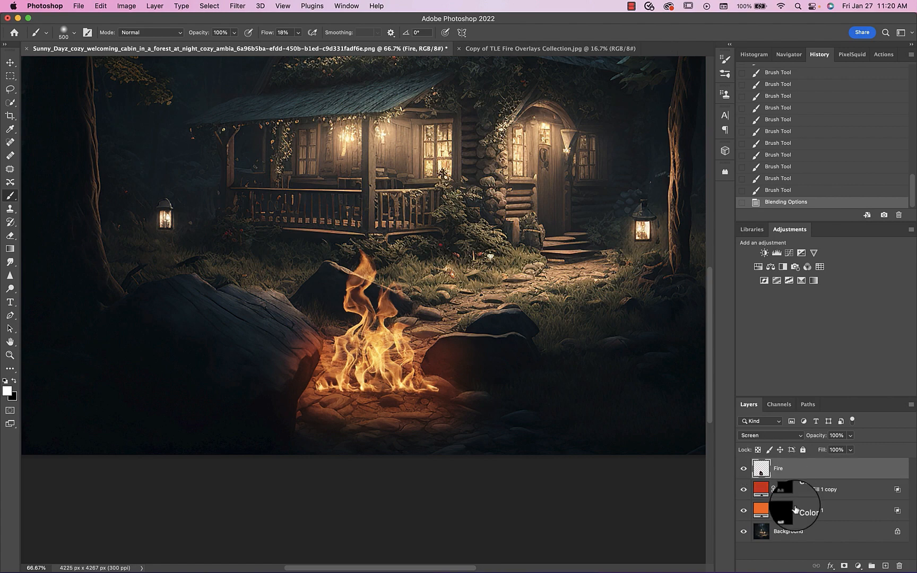
key("super+j")
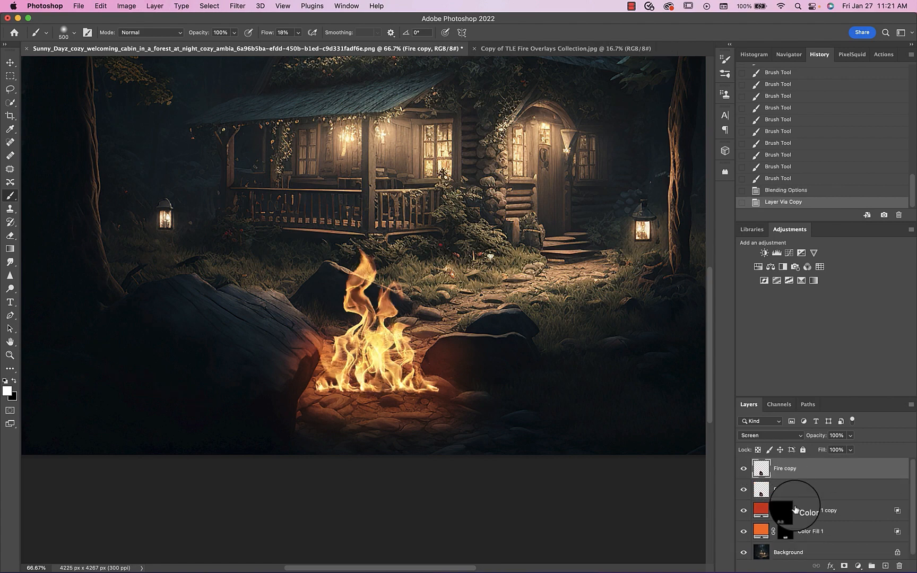
left_click(237, 6)
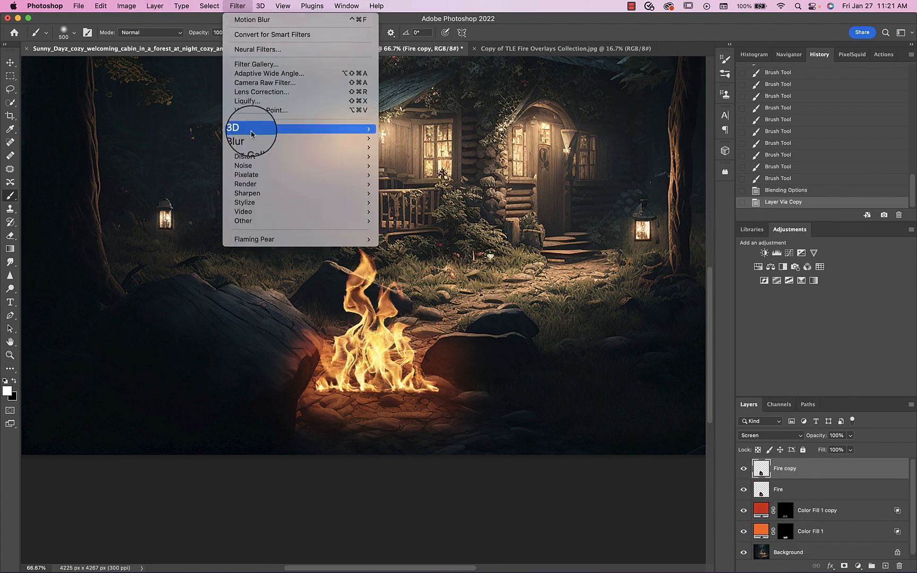
mouse_move(244, 138)
left_click(416, 176)
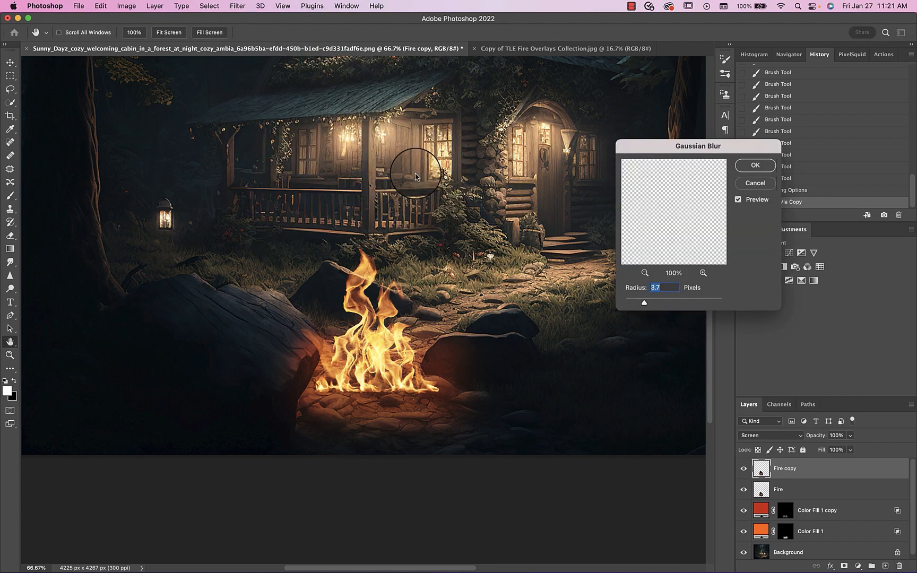
left_click_drag(657, 303, 689, 303)
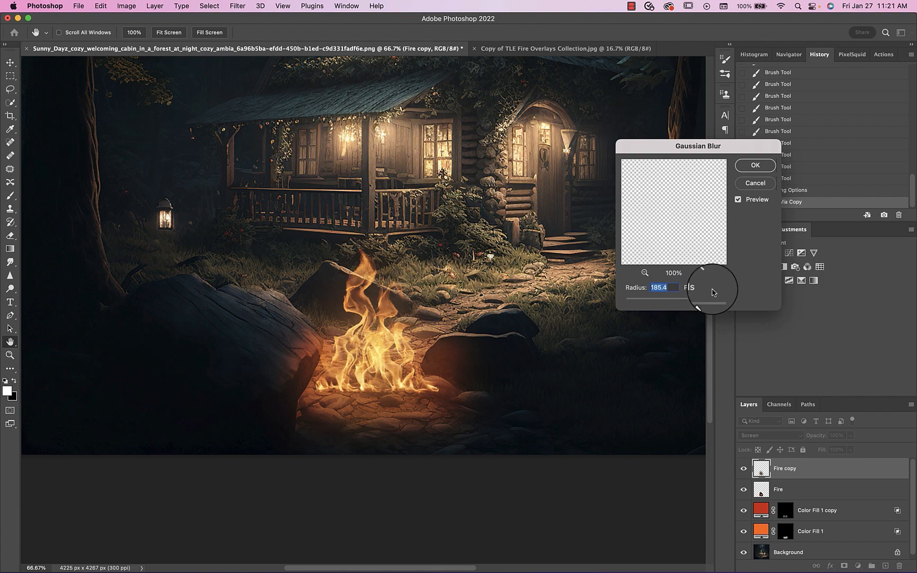
left_click(755, 165)
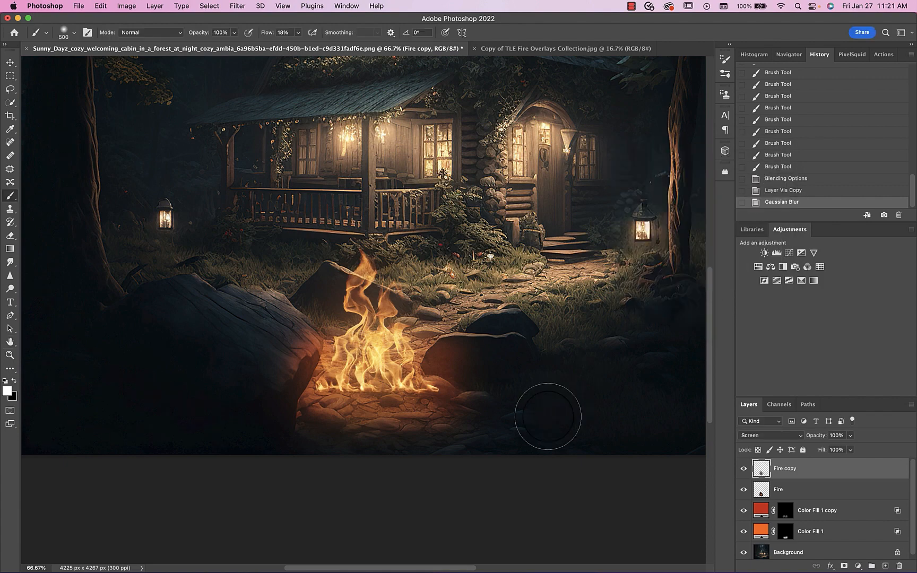
Move the blurred fire copy slightly upward with Free Transform so its glow sits higher around the flames
key("super+t")
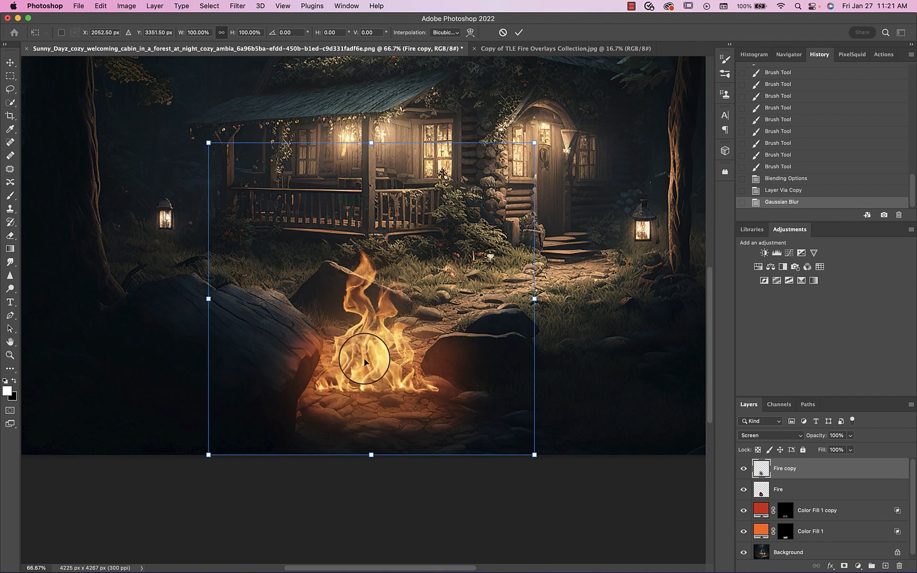
left_click_drag(366, 362, 364, 332)
left_click(518, 32)
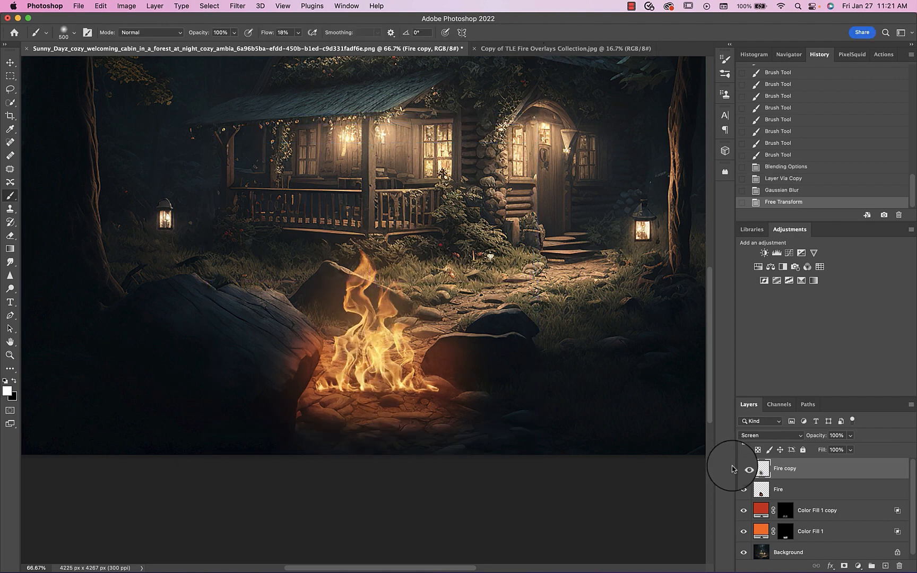
Toggle the blurred fire copy's visibility to compare the scene with and without its glow
left_click(743, 469)
left_click(743, 469)
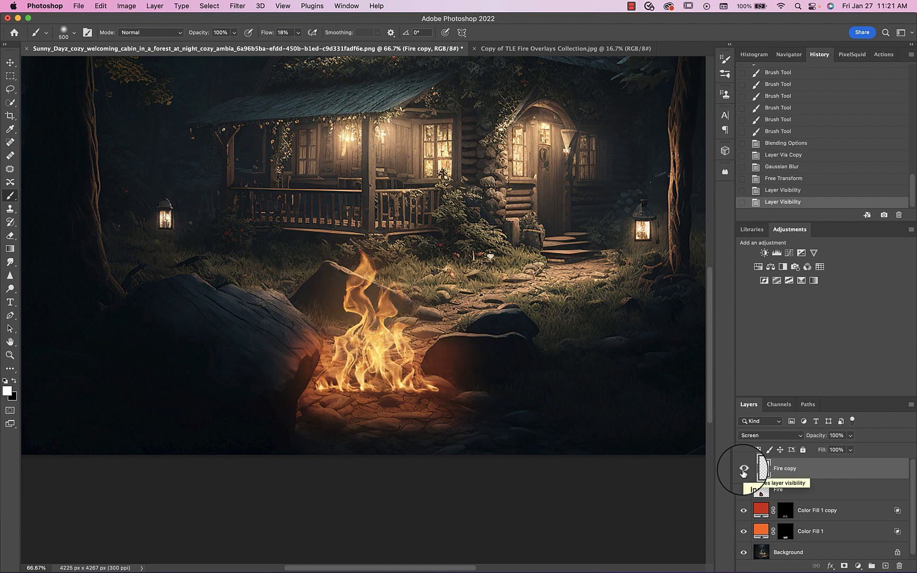
key("super+minus")
scroll(446, 361, "up", 3)
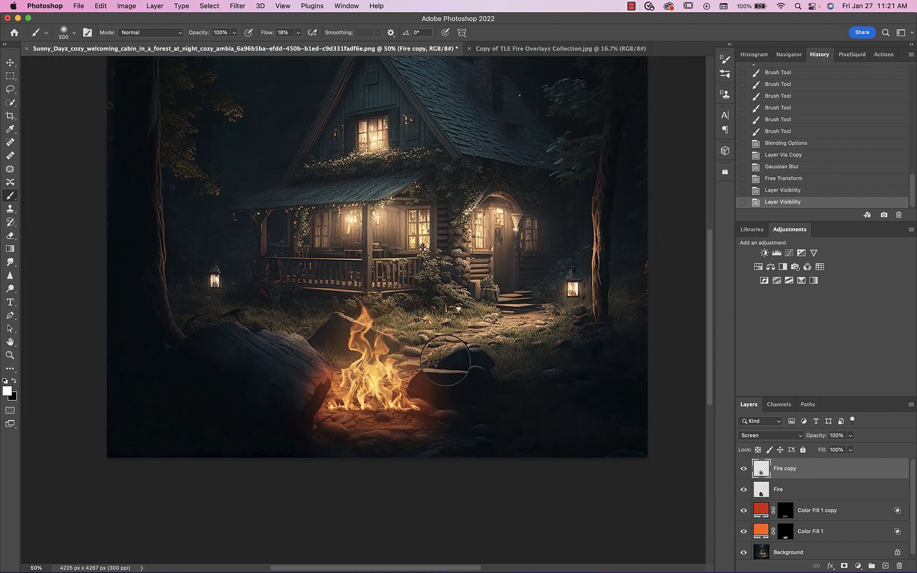
scroll(445, 360, "down", 3)
left_click_drag(759, 491, 765, 476)
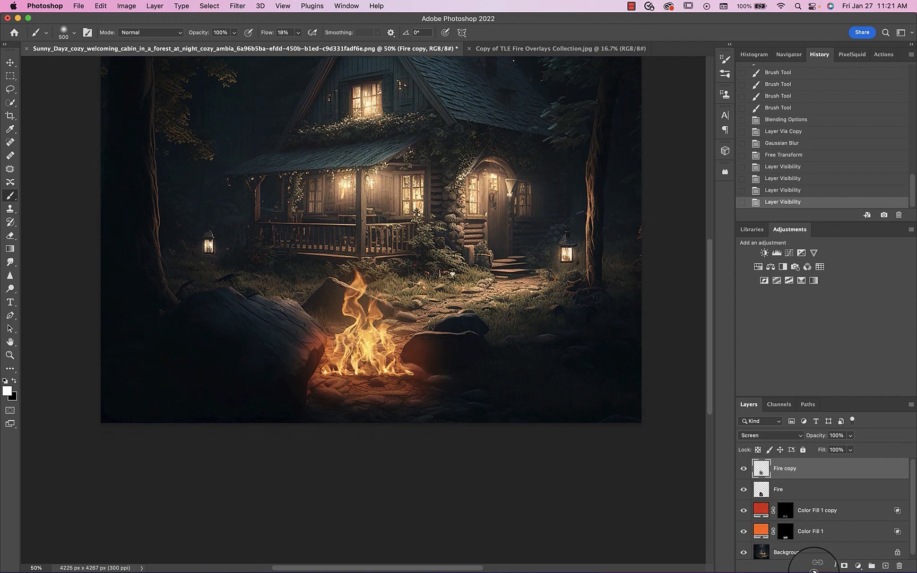
Try painting black on the orange fill's mask over the dark stone below the flames with a size 40 brush, and undo the stroke
left_click(784, 532)
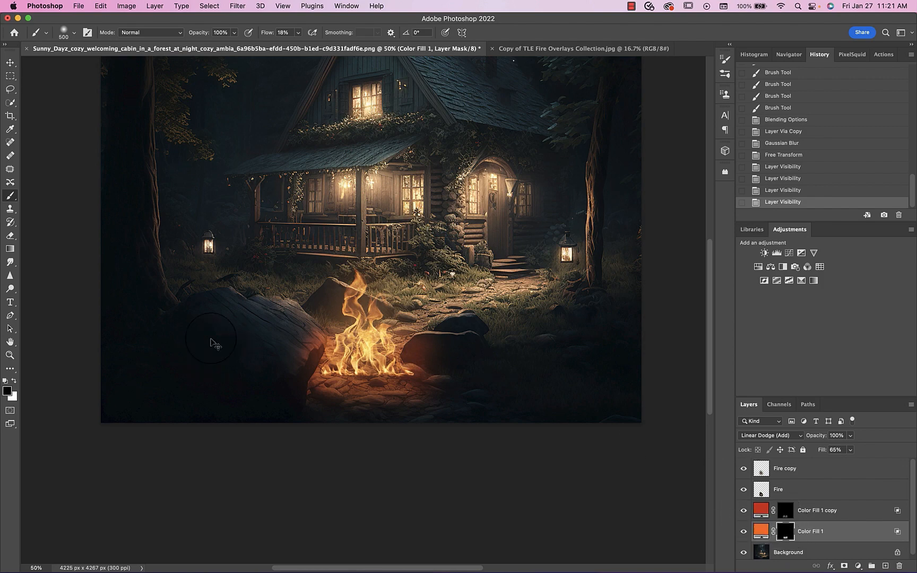
key("super+plus")
key("super+plus")
key("super+plus")
key("super+plus")
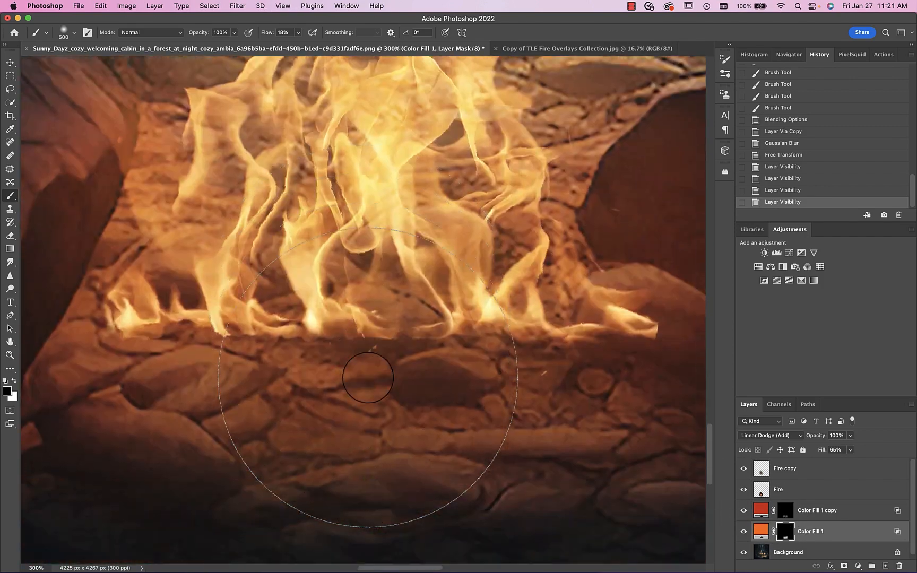
scroll(368, 377, "down", 5)
key("bracketleft")
key("bracketleft")
key("bracketleft")
key("bracketleft")
key("bracketleft")
key("bracketleft")
key("bracketleft")
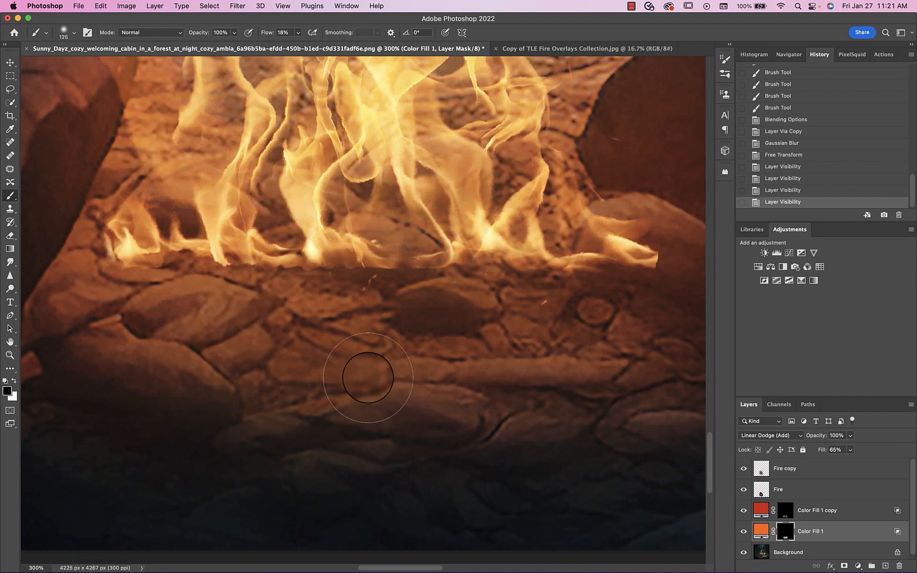
mouse_move(458, 317)
left_mouse_down()
mouse_move(475, 313)
mouse_move(421, 303)
left_mouse_up()
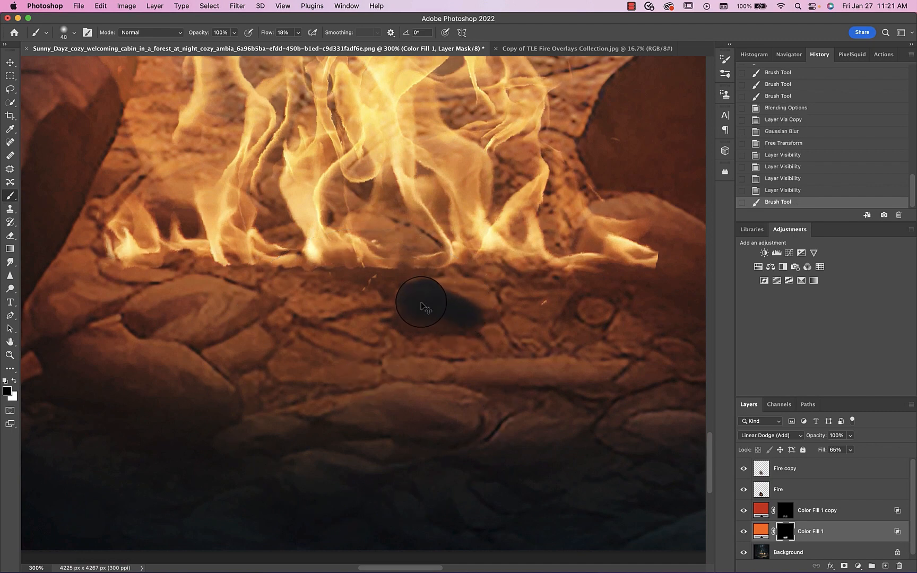
key("super+z")
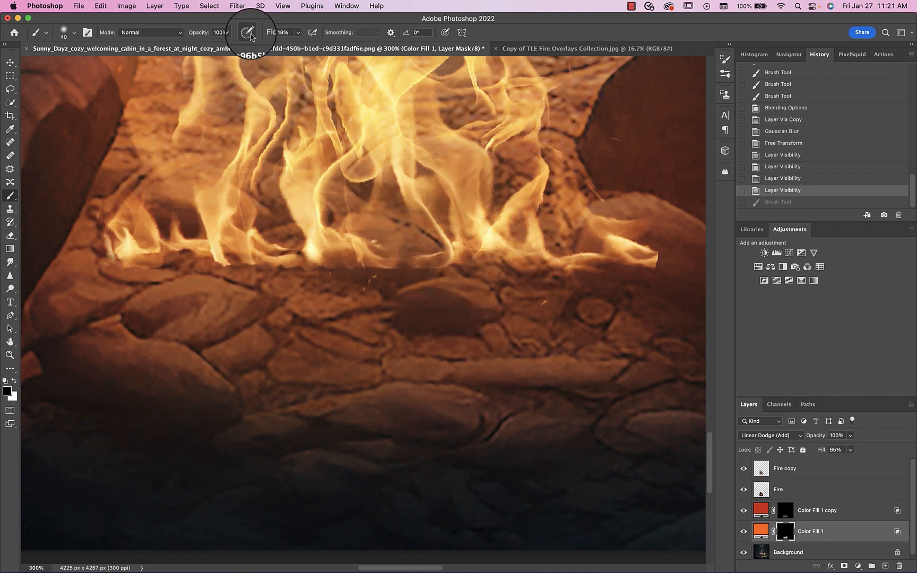
Set the brush opacity to 33% and paint black on the orange fill's mask to deepen the shaded parts of the stones below the fire
left_click(227, 32)
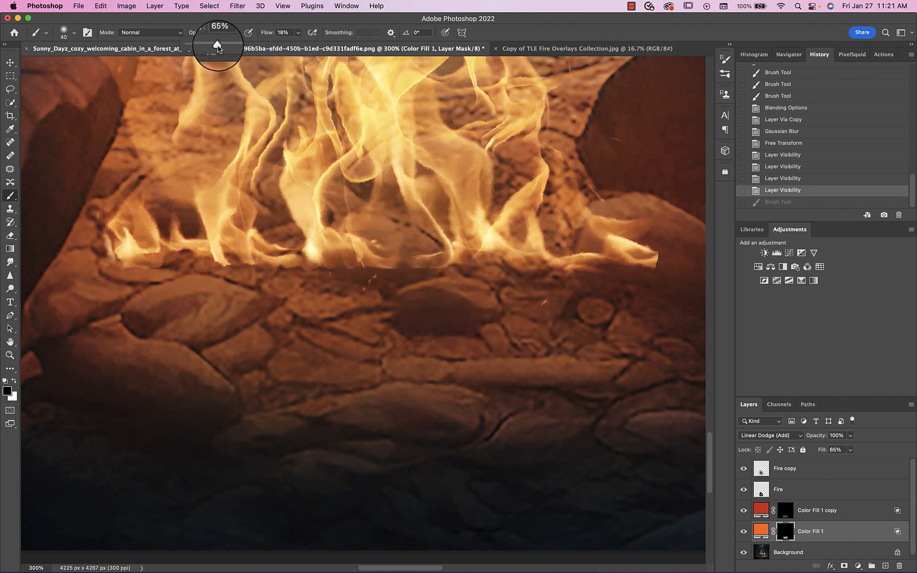
left_click_drag(221, 47, 206, 47)
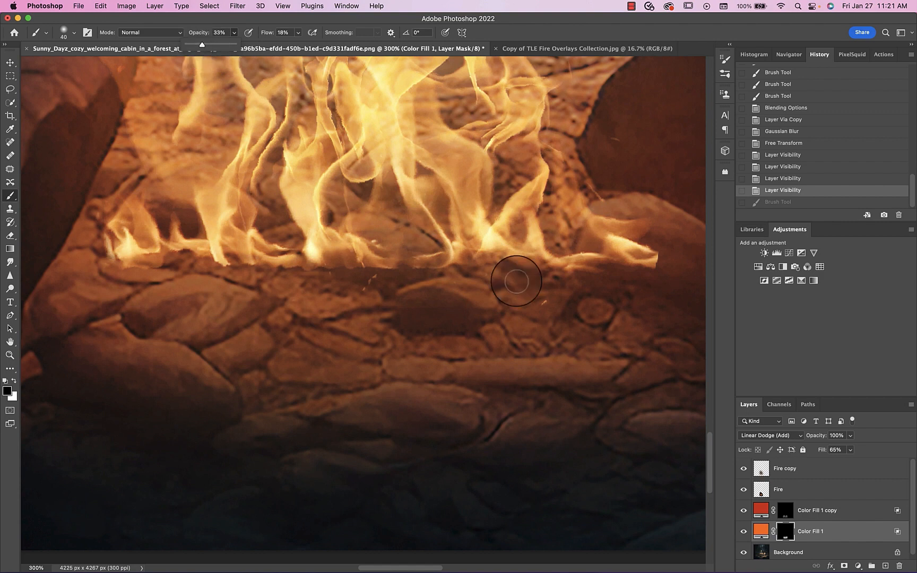
mouse_move(474, 316)
left_mouse_down()
mouse_move(409, 307)
mouse_move(322, 326)
mouse_move(289, 312)
mouse_move(147, 313)
mouse_move(123, 321)
mouse_move(103, 345)
left_mouse_up()
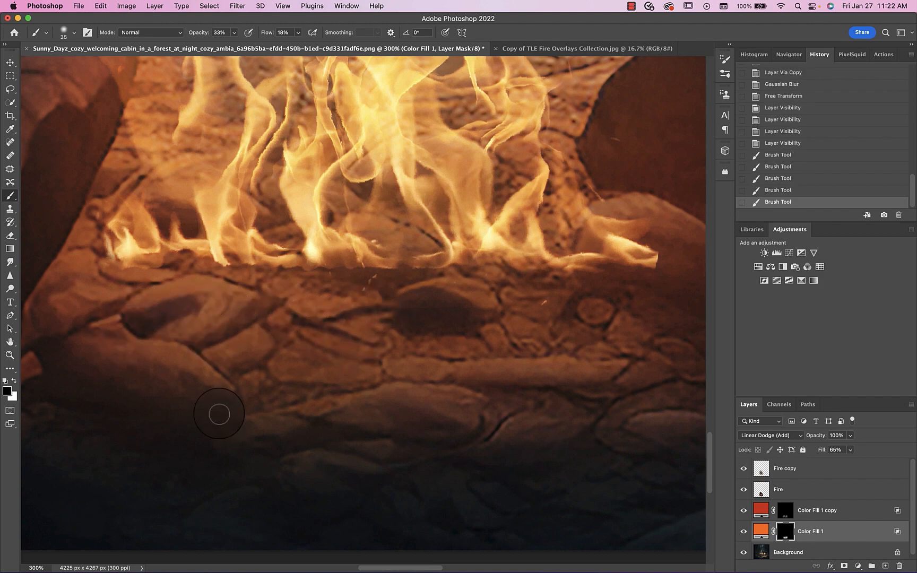
Paint black on the orange fill's mask with a size 35 brush to deepen the gaps between the lower stones and along the log's base
left_click_drag(52, 326, 64, 285)
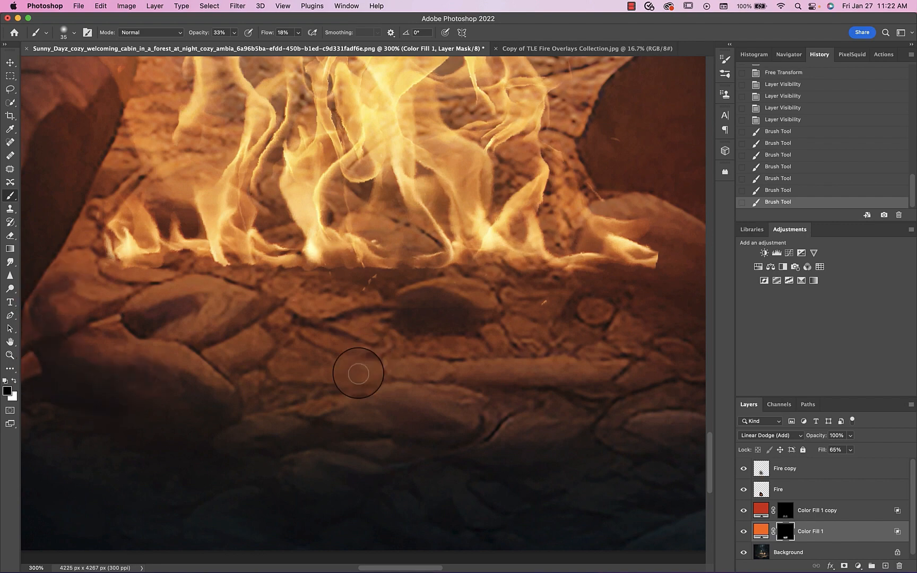
left_click_drag(358, 373, 260, 395)
left_click_drag(487, 387, 610, 385)
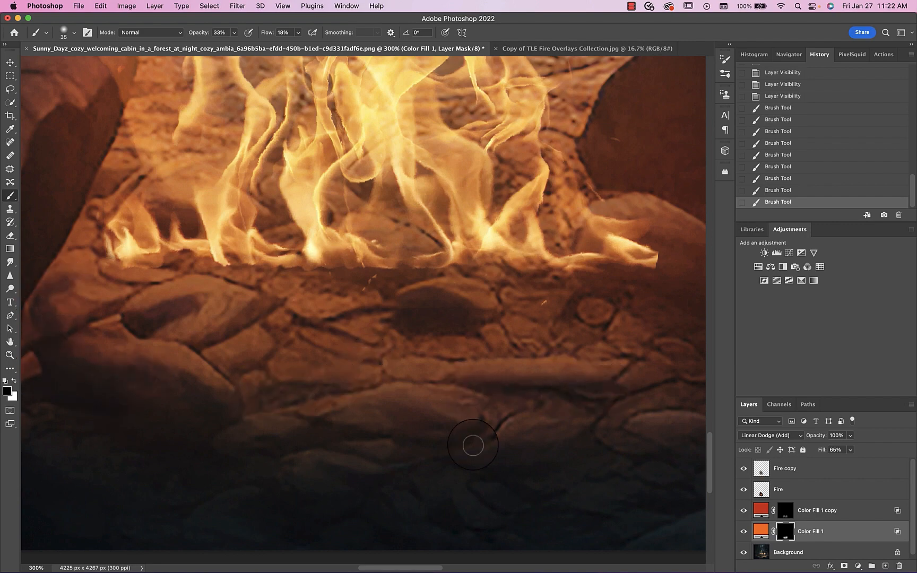
left_click_drag(361, 421, 355, 417)
Darken the crevices around the round stone and the stones beneath the flames on the orange fill's mask, reducing the brush size to 20
scroll(355, 418, "right", 5)
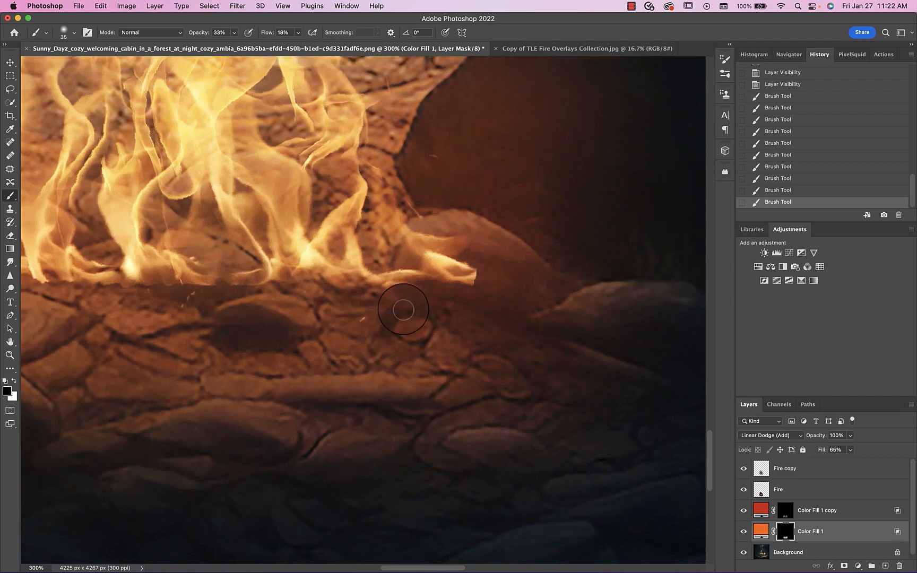
left_click_drag(404, 256, 396, 253)
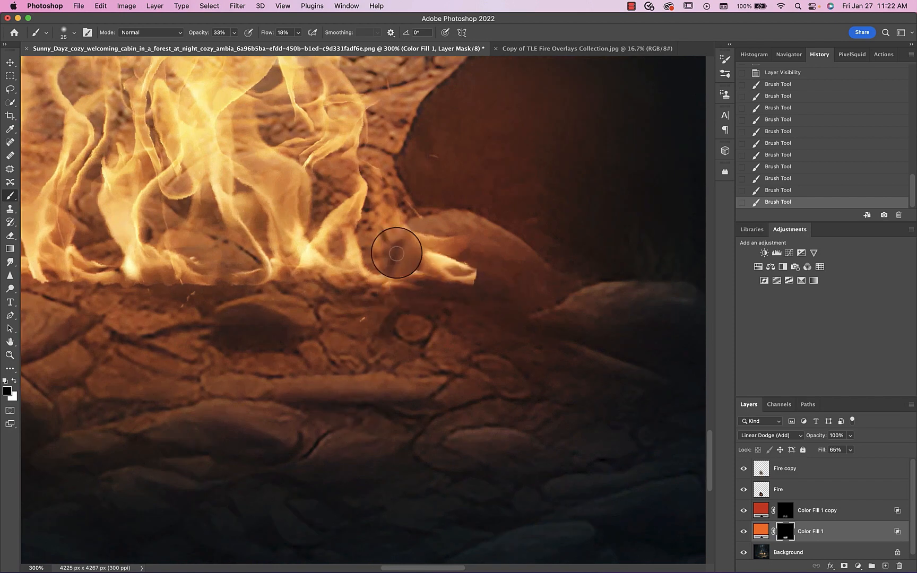
key("[")
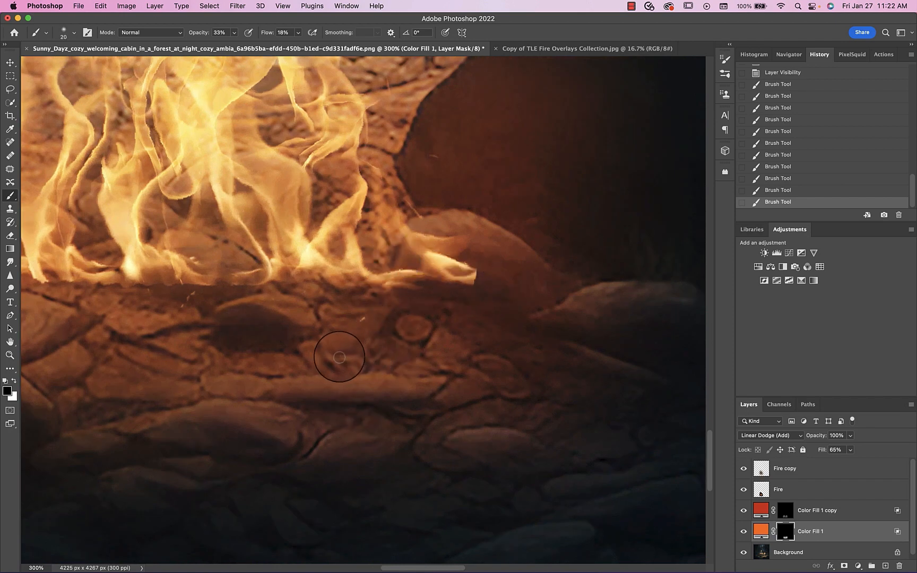
left_click_drag(316, 340, 314, 337)
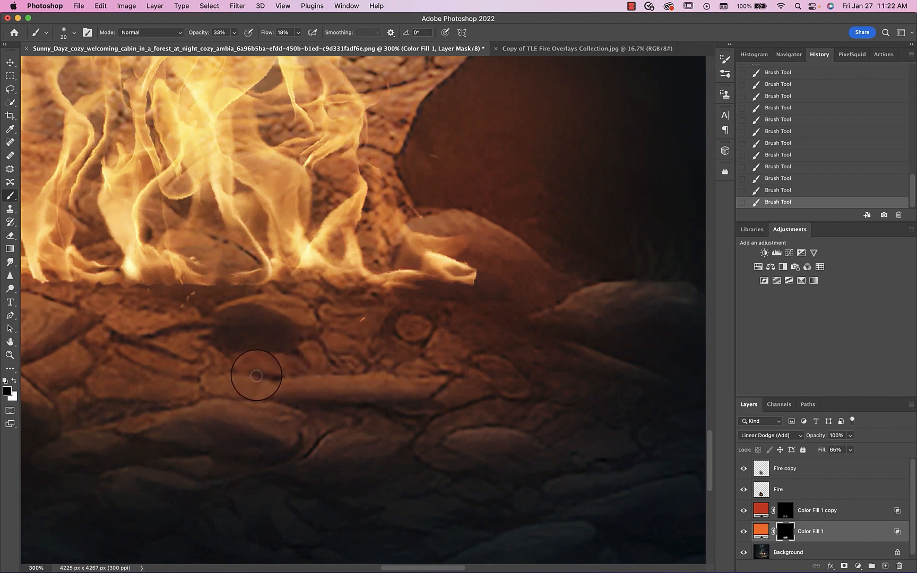
scroll(135, 340, "left", 6)
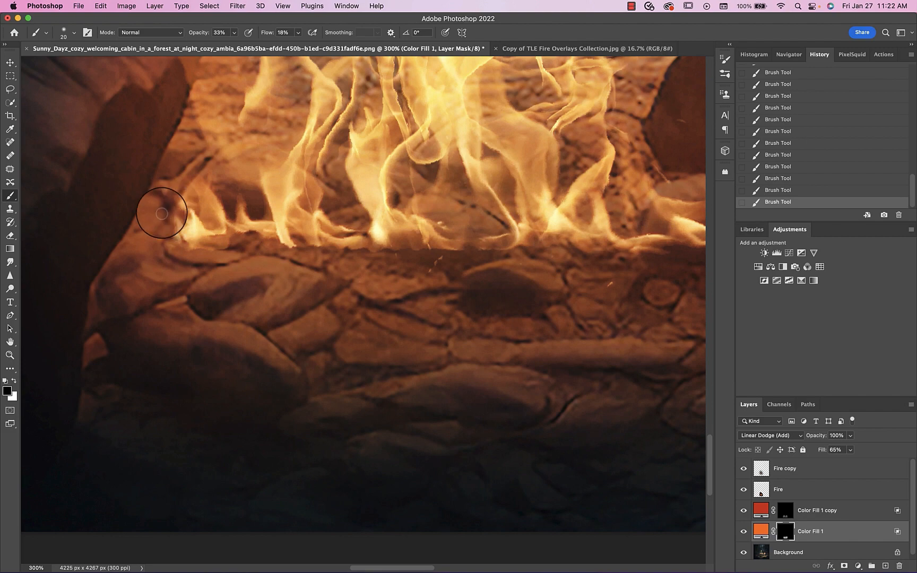
Undo the large white stroke over the log and paint glow on its end beside the fire with a size 250 brush, using the red fill's mask
key("super+0")
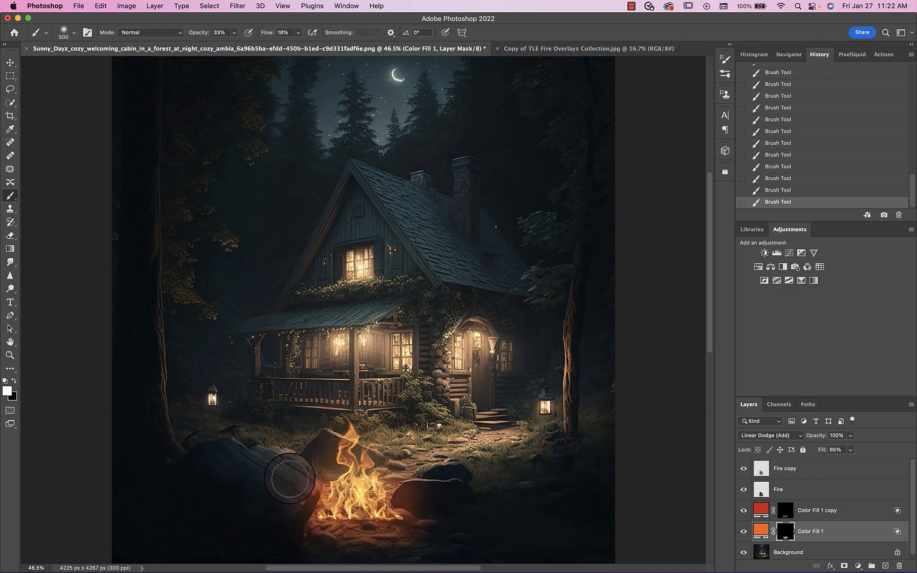
left_click_drag(297, 482, 294, 476)
key("super+z")
left_click(305, 478)
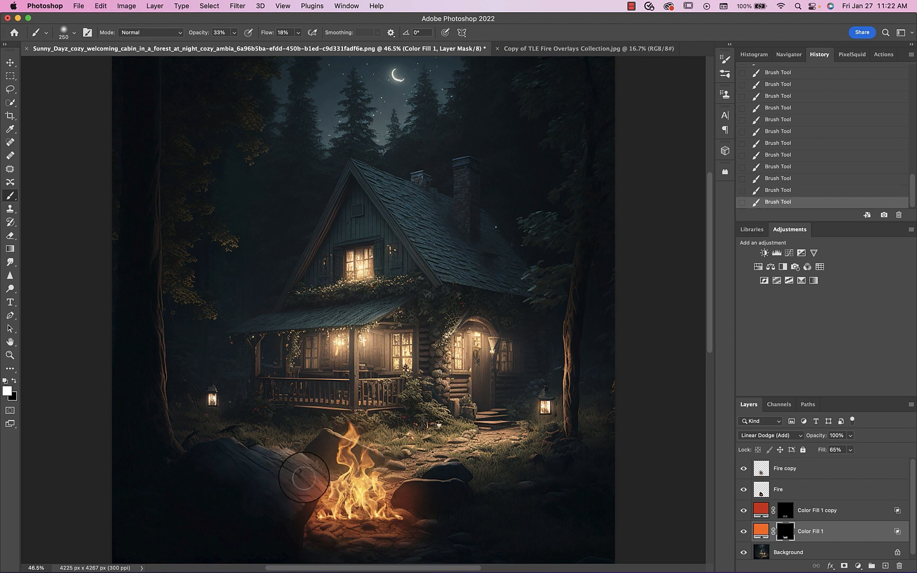
left_click(784, 511)
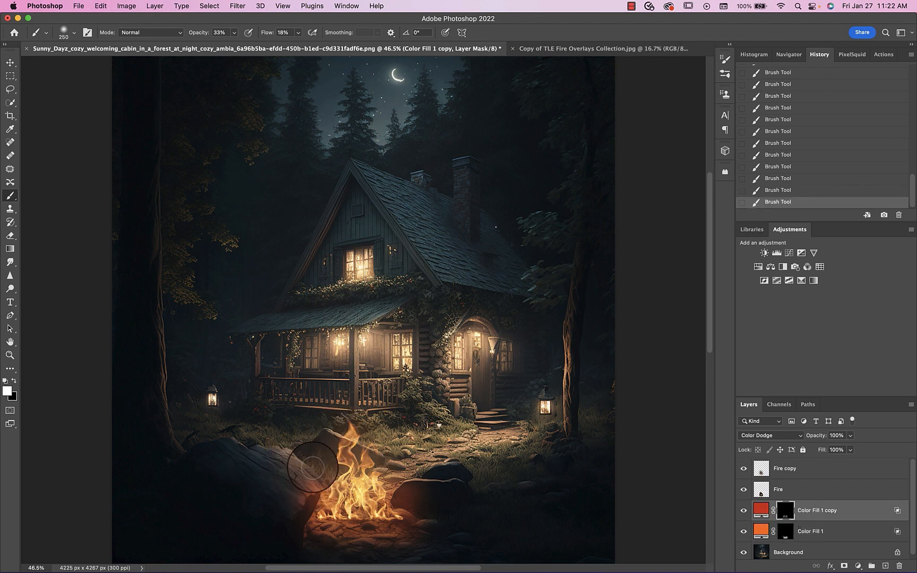
Paint black on the red fill's mask with a size 60 brush to restore the shadow on the log's underside facing the fire
key("x")
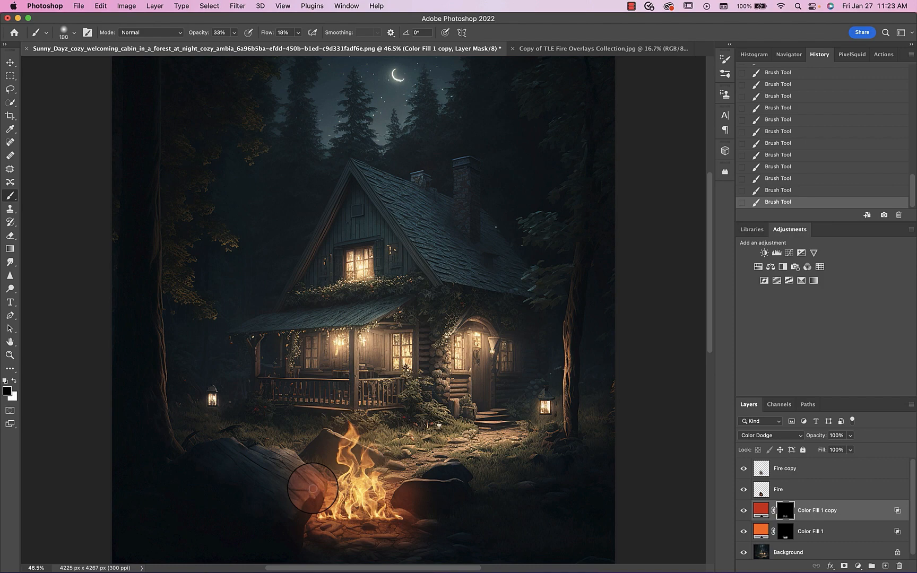
key("bracketleft")
key("bracketleft")
key("bracketleft")
key("bracketleft")
left_click_drag(314, 493, 298, 526)
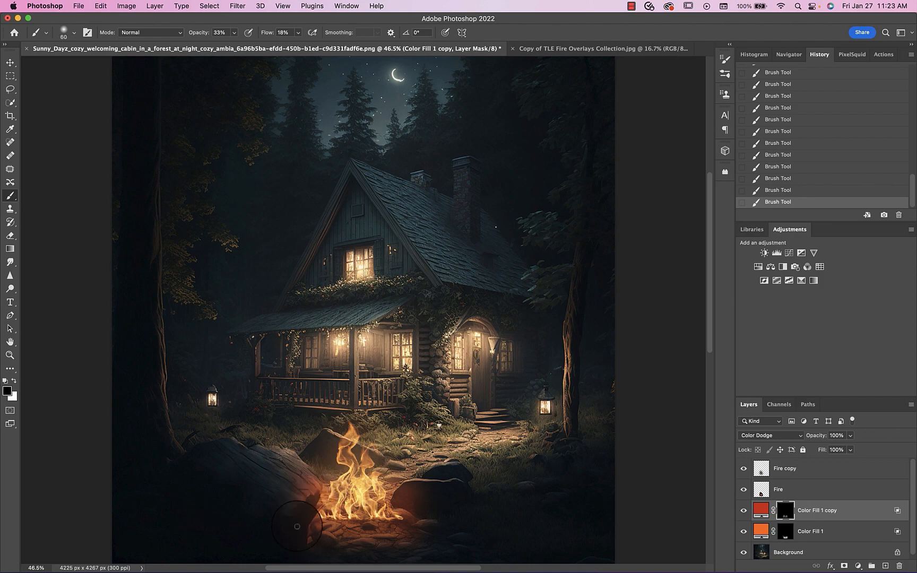
Refine the shadow edge at the log's end with a size 10 black brush on the red fill's mask
key("super+equal")
key("super+equal")
key("super+equal")
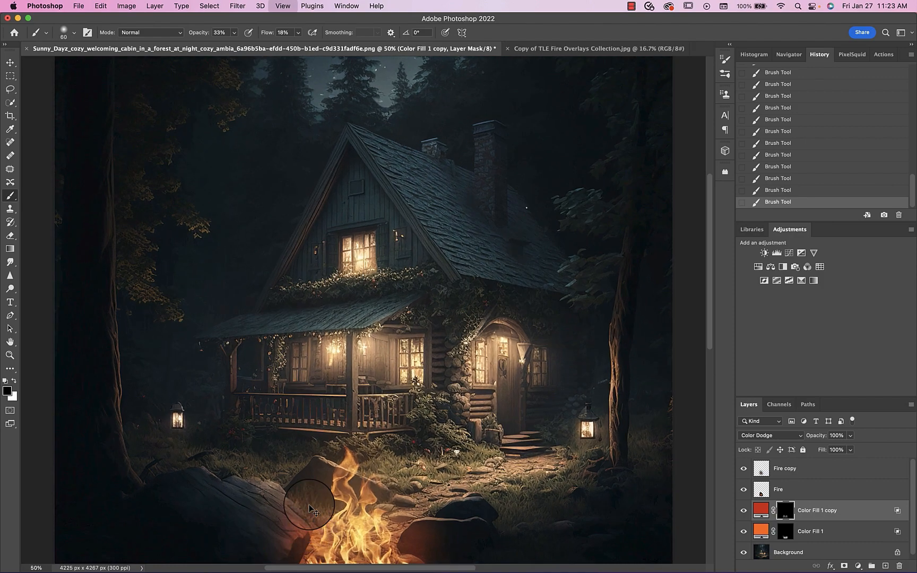
scroll(310, 506, "down", 7)
scroll(309, 505, "left", 2)
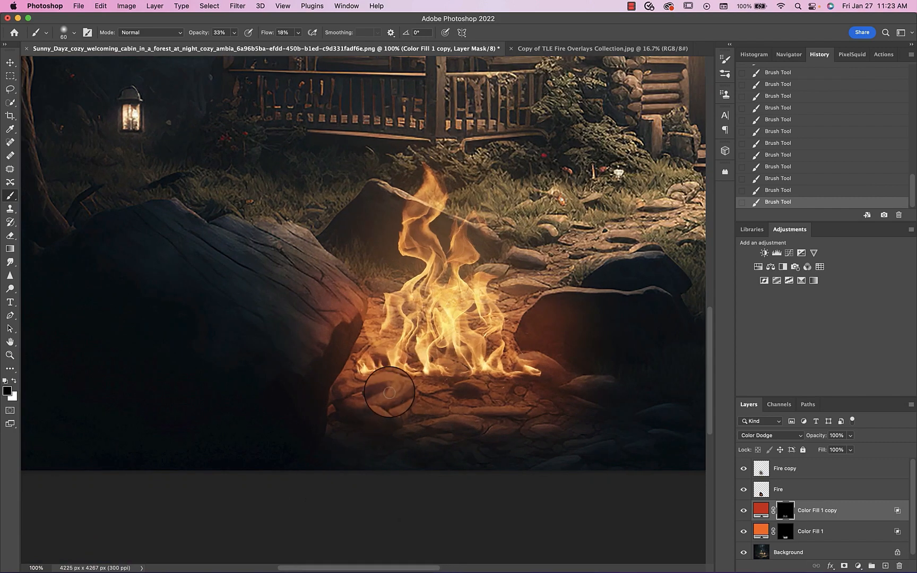
key("super+equal")
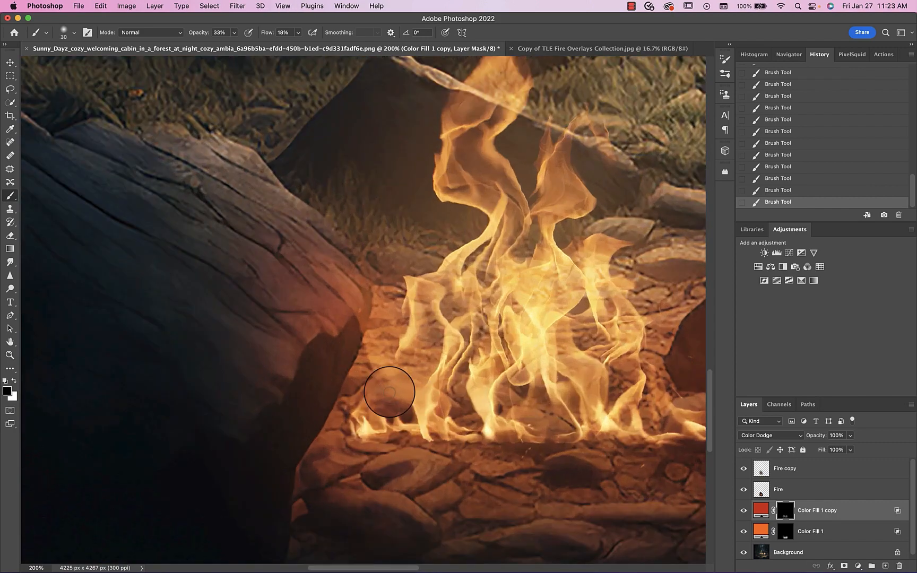
key("bracketleft")
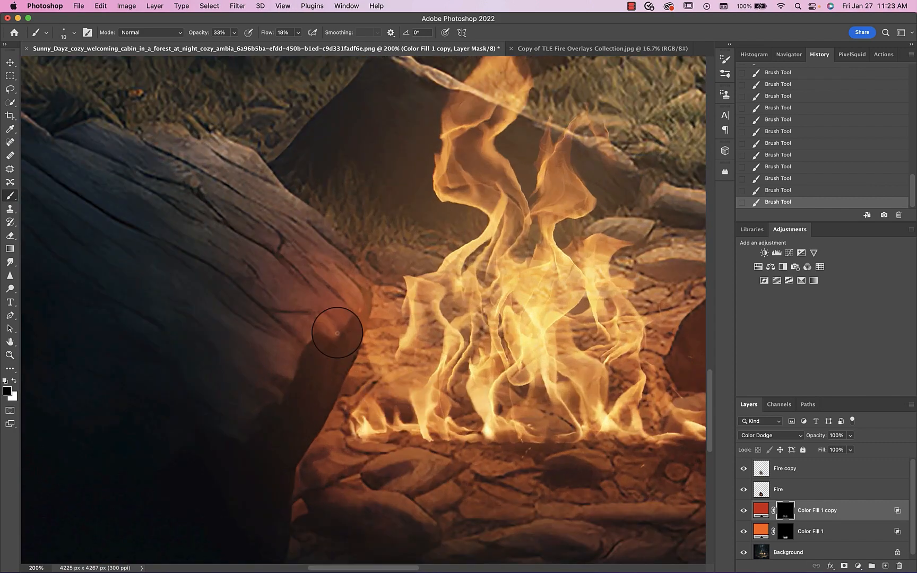
mouse_move(325, 321)
left_mouse_down()
mouse_move(286, 314)
mouse_move(333, 330)
mouse_move(351, 315)
mouse_move(328, 277)
mouse_move(288, 264)
mouse_move(370, 311)
mouse_move(337, 262)
left_mouse_up()
Set the brush opacity to 100%, try painting black over the log's lit tip on the red fill's mask, and undo the stroke
scroll(338, 262, "down", 5)
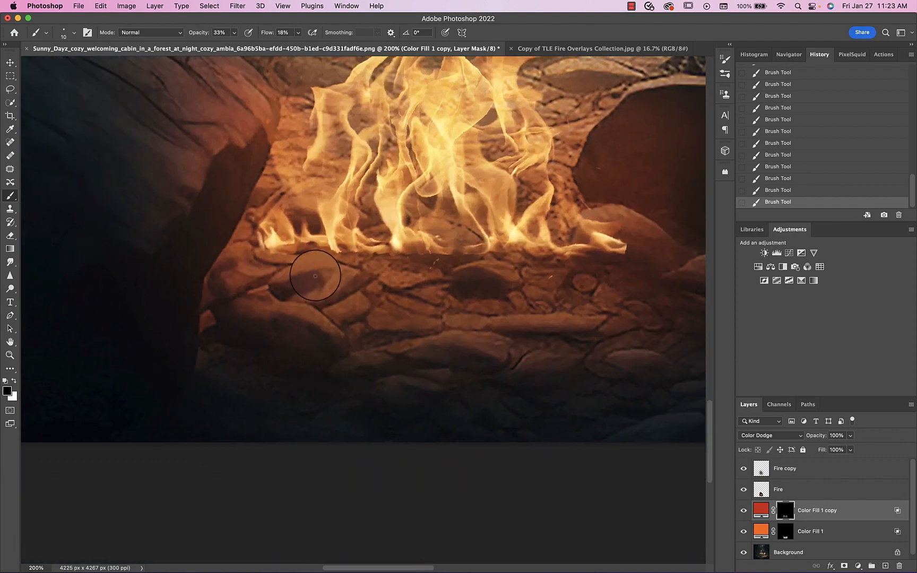
left_click(235, 32)
left_click_drag(236, 43, 276, 44)
left_click(260, 137)
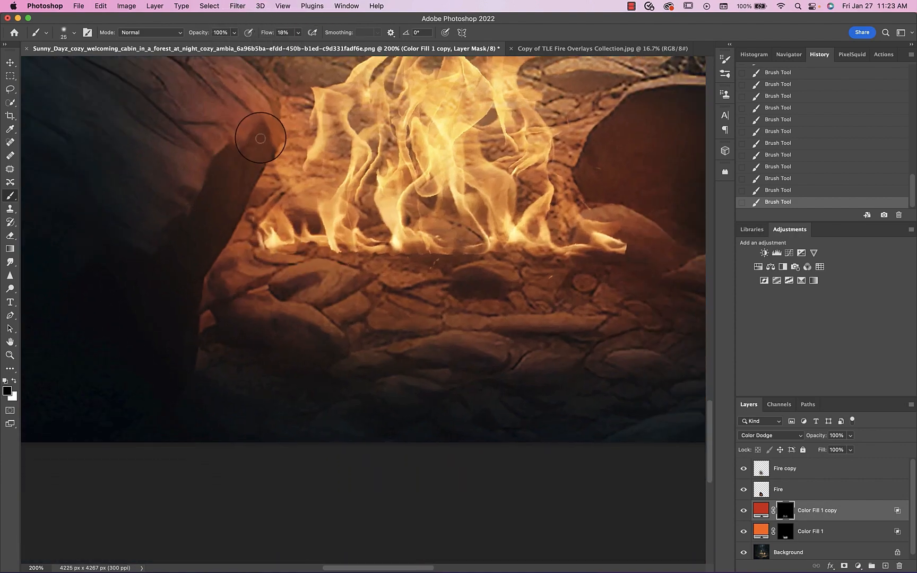
key("]")
key("super+z")
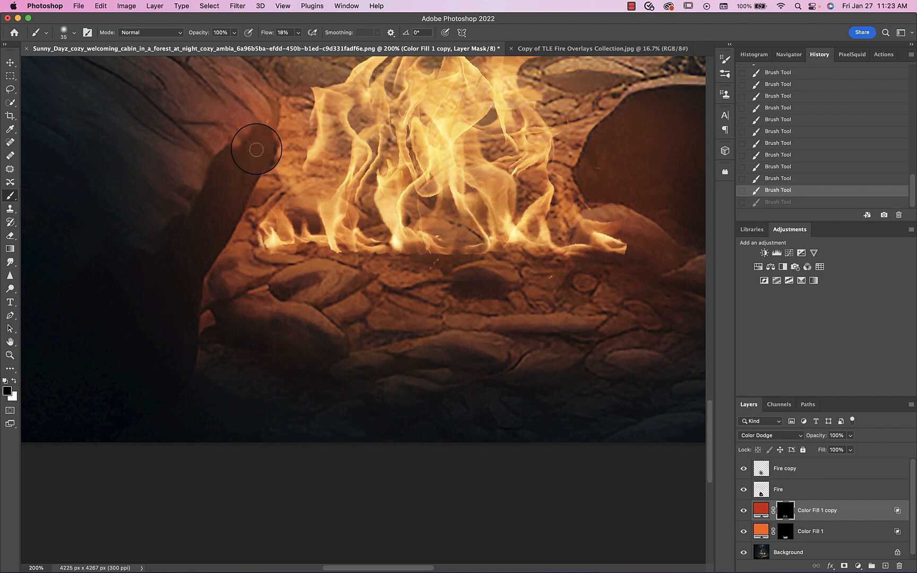
Paint black on the red fill's mask over the stone shadows and crevices below the flames, using a size 20 brush and undoing one stroke
key("]")
left_click_drag(297, 286, 292, 284)
mouse_move(496, 285)
left_mouse_down()
mouse_move(461, 279)
mouse_move(400, 293)
left_mouse_up()
left_click_drag(380, 257, 335, 257)
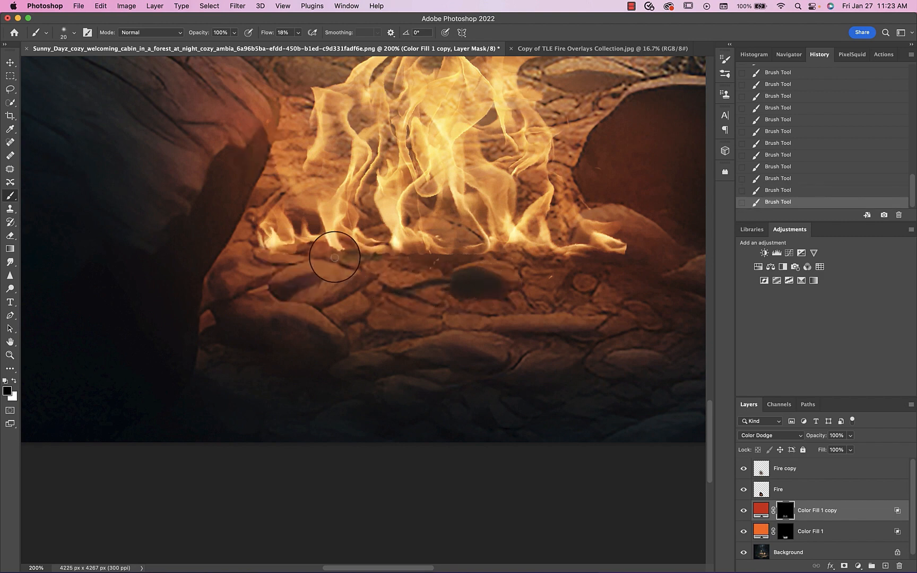
key("super+z")
mouse_move(409, 315)
left_mouse_down()
mouse_move(367, 323)
mouse_move(354, 345)
left_mouse_up()
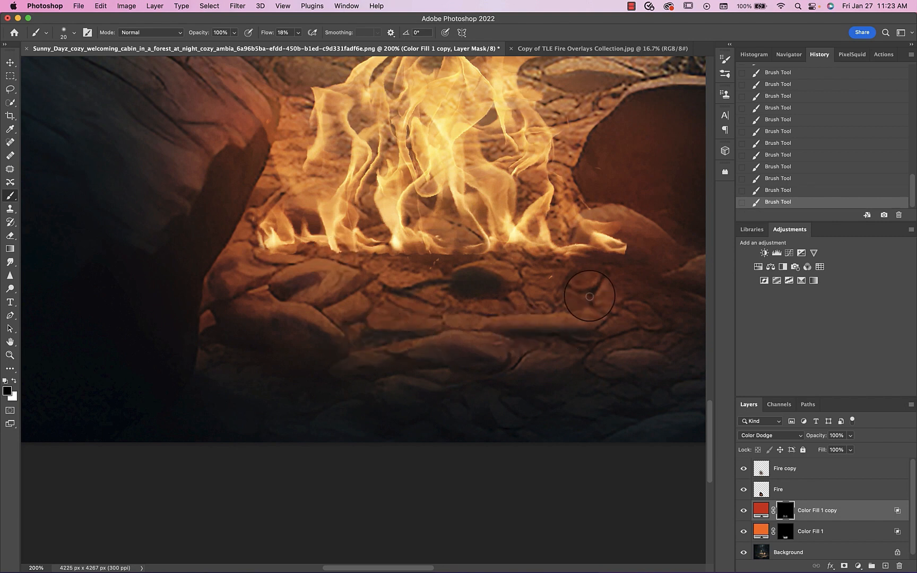
Add a Solid Color fill layer in orange ff9600 above the red fill layer
key("super+0")
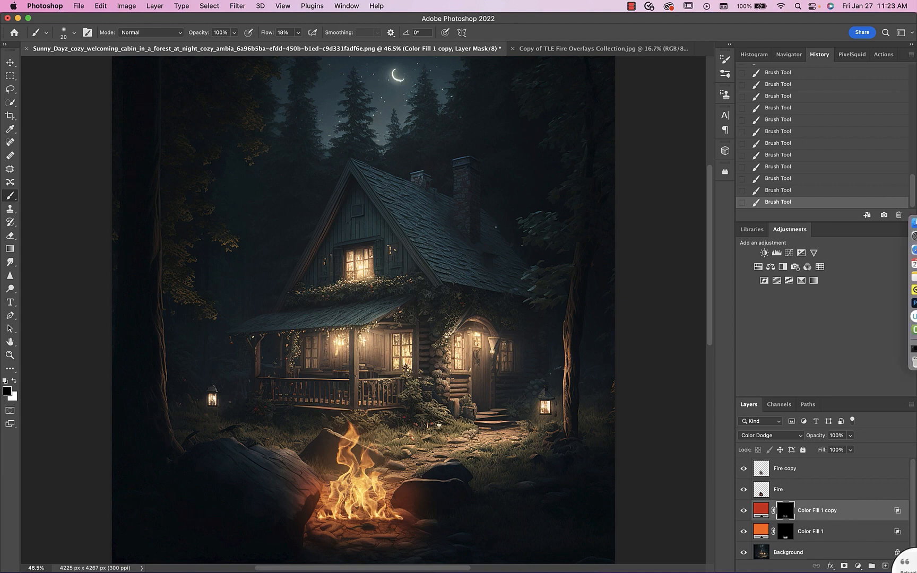
left_click(761, 510)
left_click(858, 566)
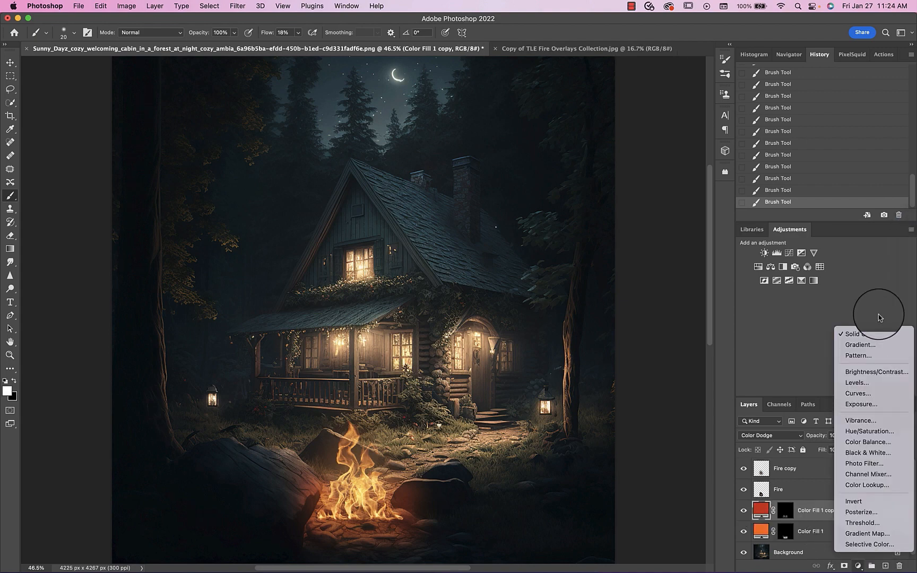
left_click(873, 329)
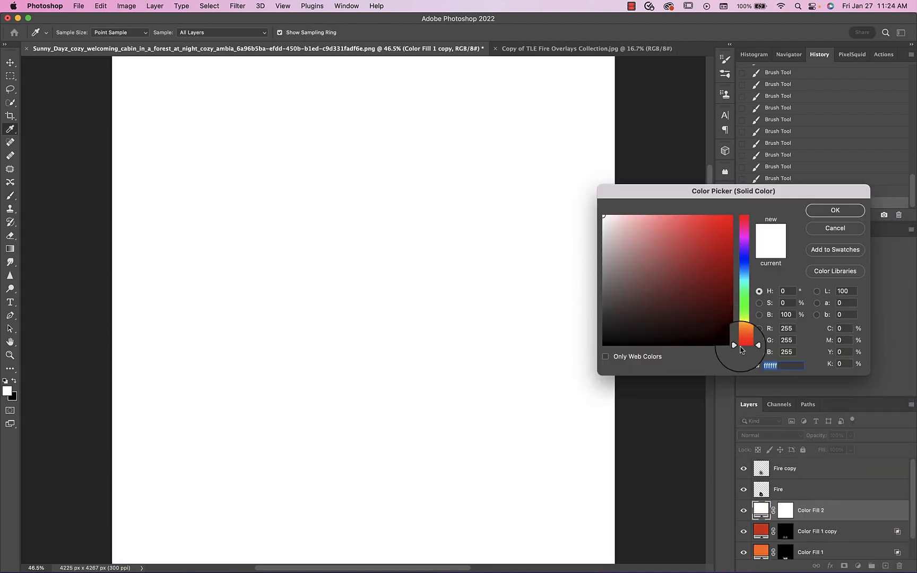
left_click(717, 271)
left_click(743, 338)
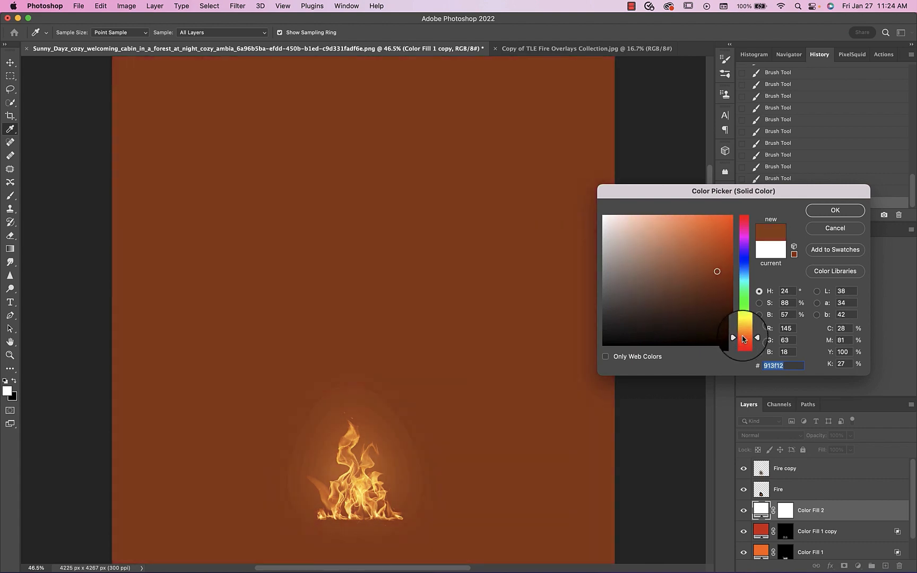
left_click_drag(744, 338, 743, 333)
left_click_drag(722, 250, 737, 202)
left_click(848, 219)
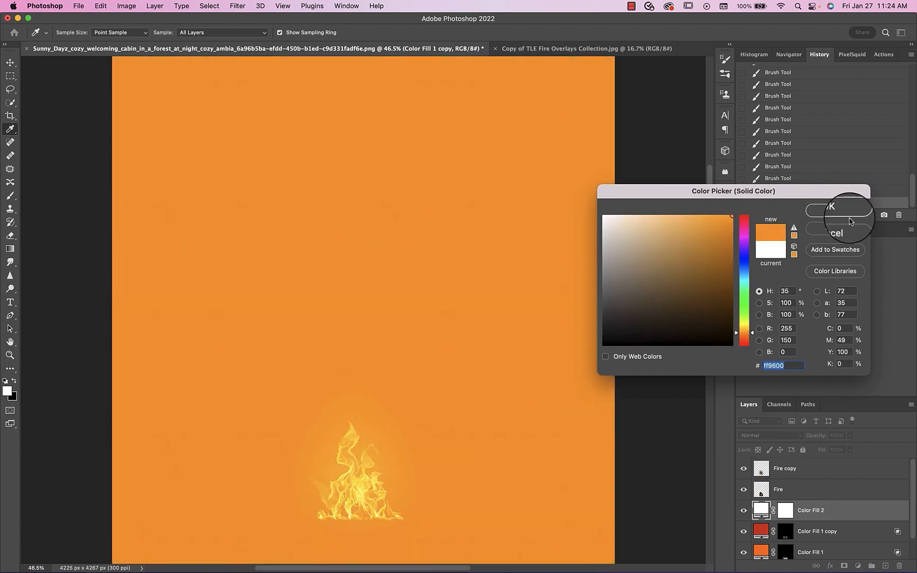
Set the new orange fill layer's blend mode to Color Dodge and invert its mask to black
left_click(753, 435)
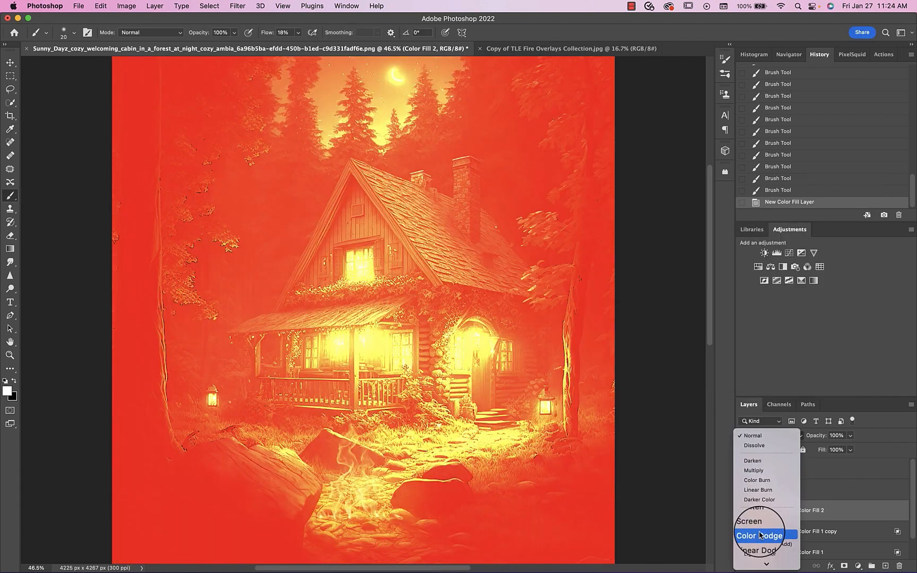
left_click(760, 535)
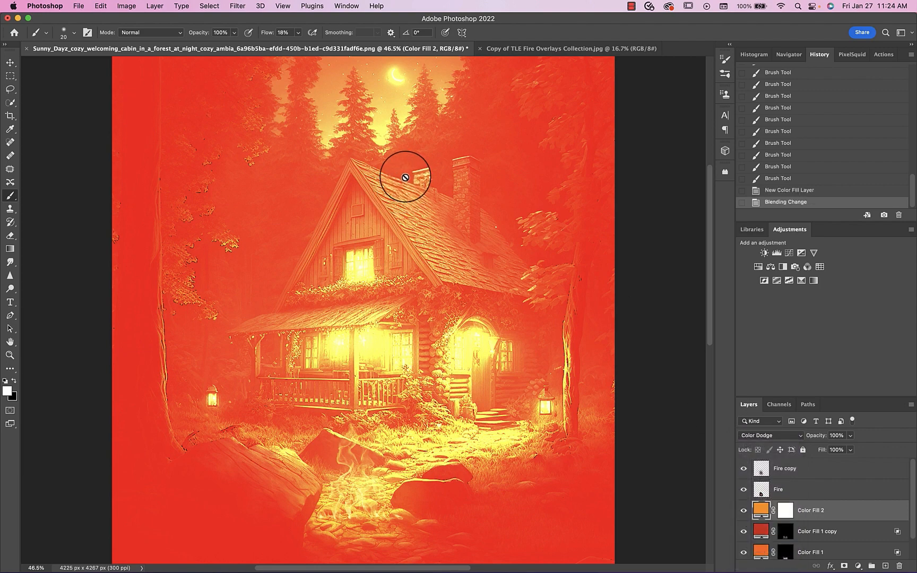
left_click(785, 510)
key("x")
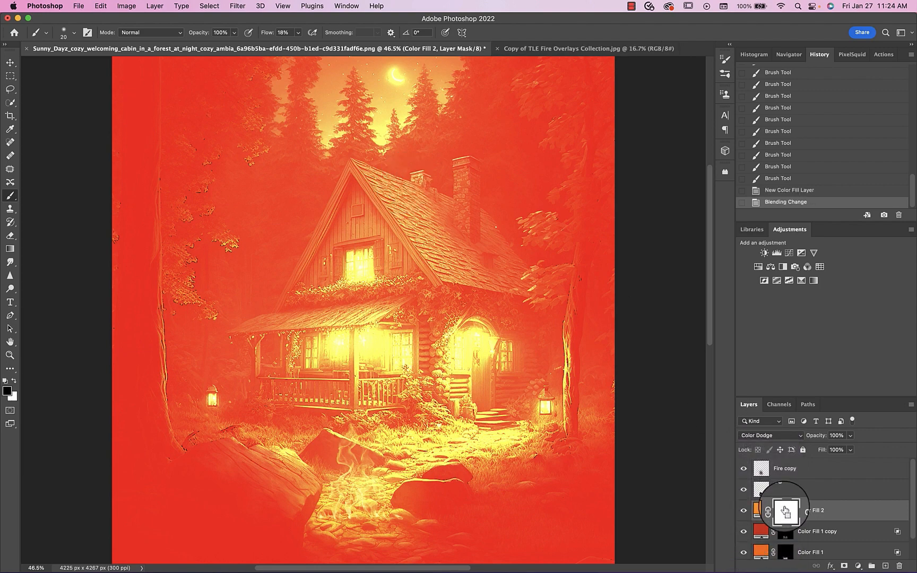
key("super+i")
In the brush settings, set the hardness to 100% and increase the spacing until the stroke splits into widely separated dots
left_click(346, 6)
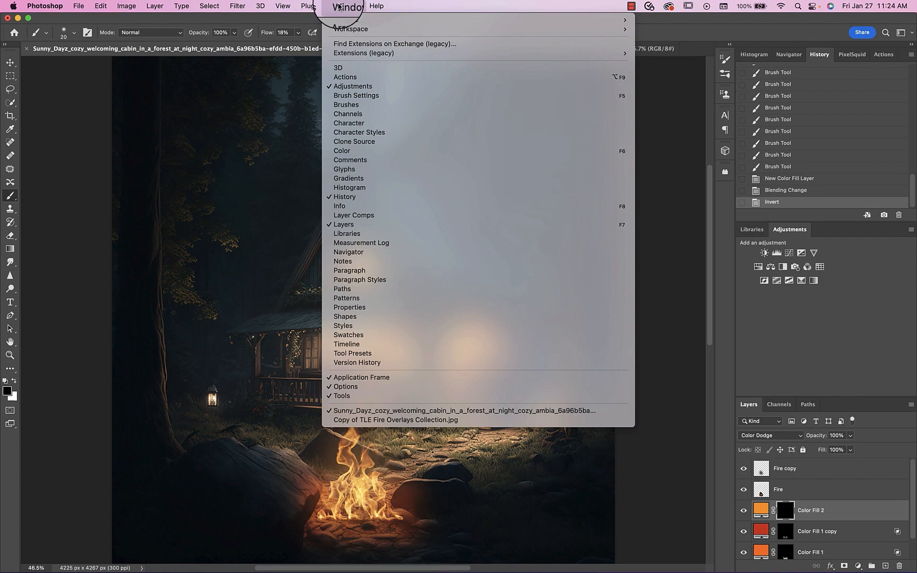
left_click(379, 104)
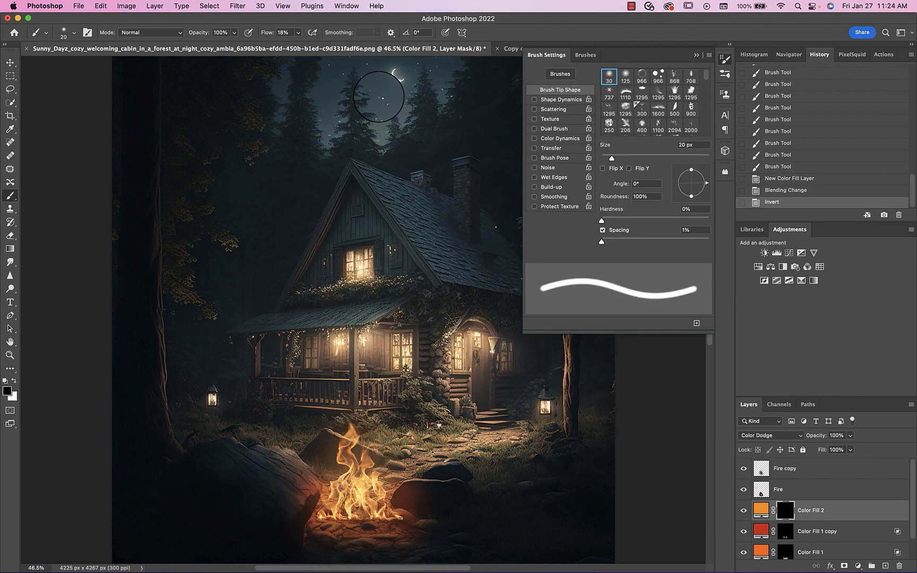
left_click_drag(601, 219, 724, 225)
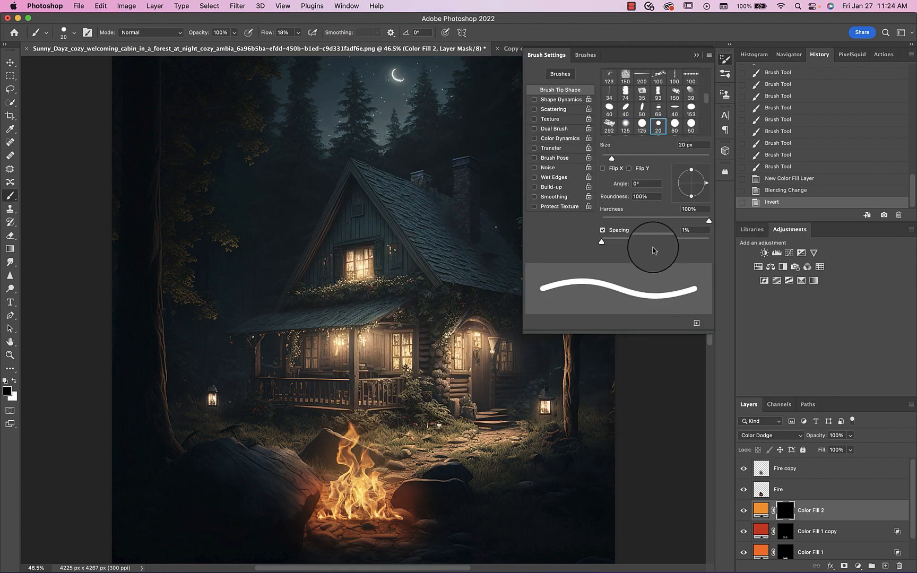
left_click_drag(640, 243, 691, 245)
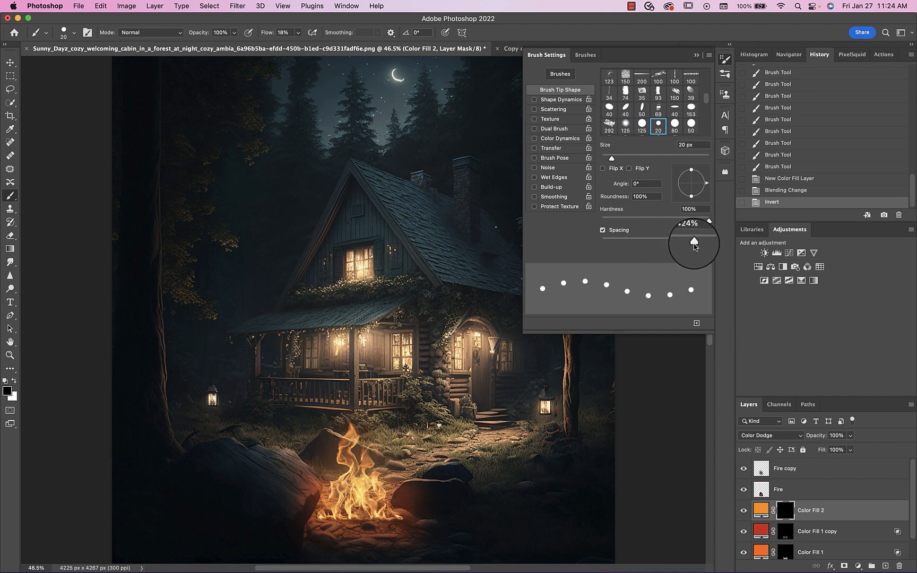
Enable Shape Dynamics for the brush, setting size jitter to 100% and minimum roundness to 1%
left_click(561, 99)
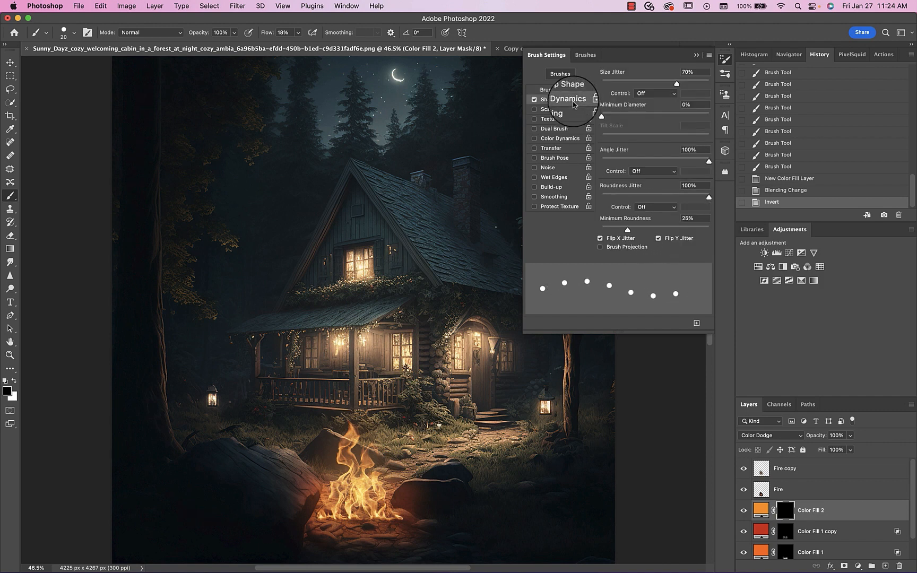
left_click_drag(665, 85, 719, 88)
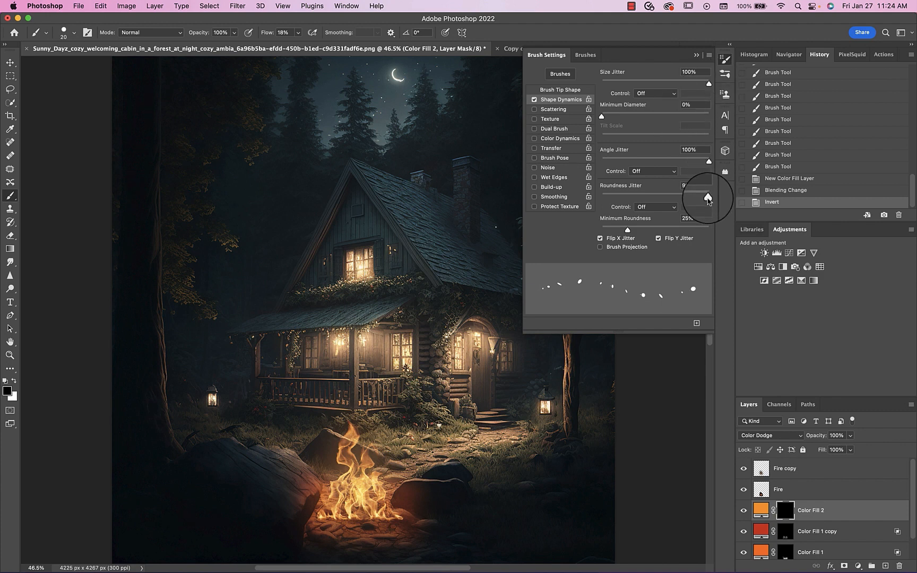
left_click_drag(688, 229, 591, 231)
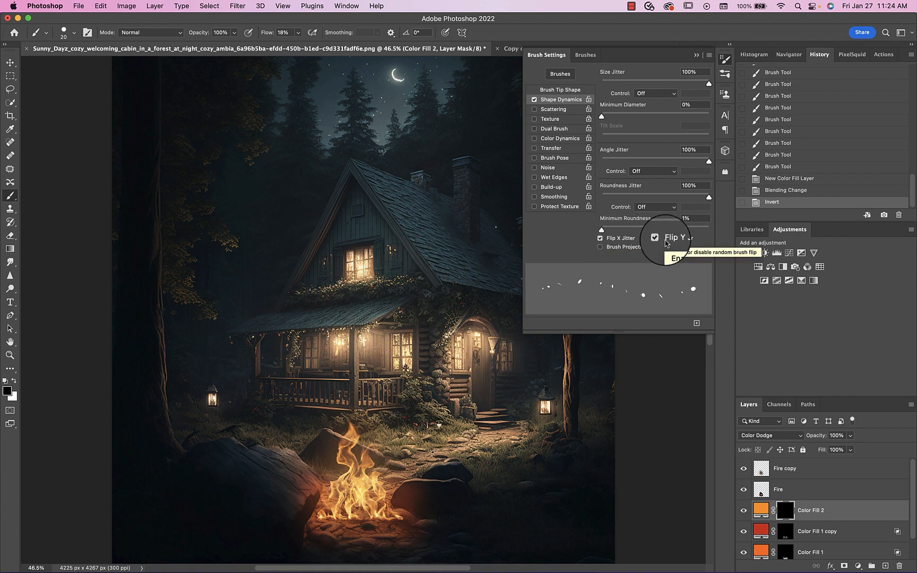
Enable Scattering at 1000% on both axes with a count of 4, and set the brush tip spacing to 1000%
left_click(552, 109)
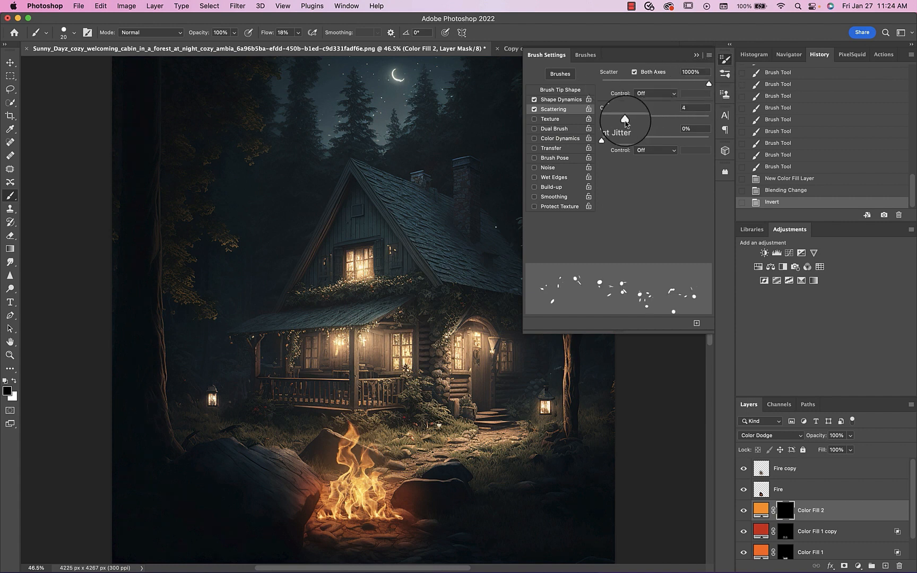
left_click_drag(625, 122, 631, 123)
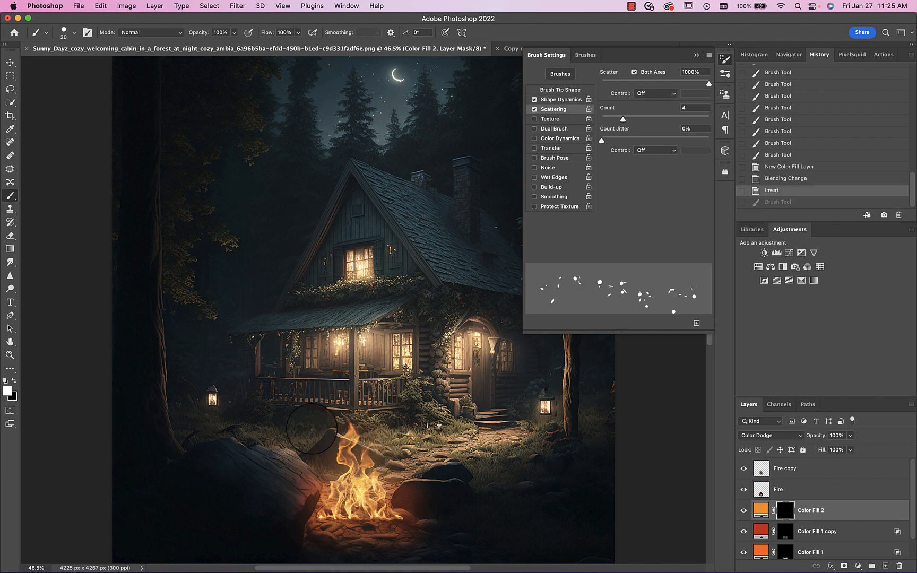
left_click(560, 89)
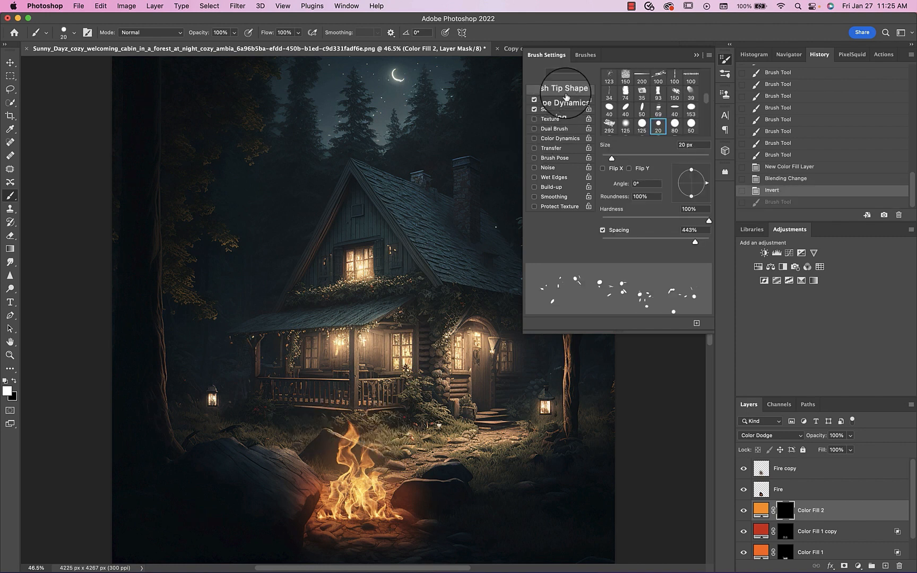
mouse_move(685, 227)
left_mouse_down()
mouse_move(696, 241)
mouse_move(728, 244)
left_mouse_up()
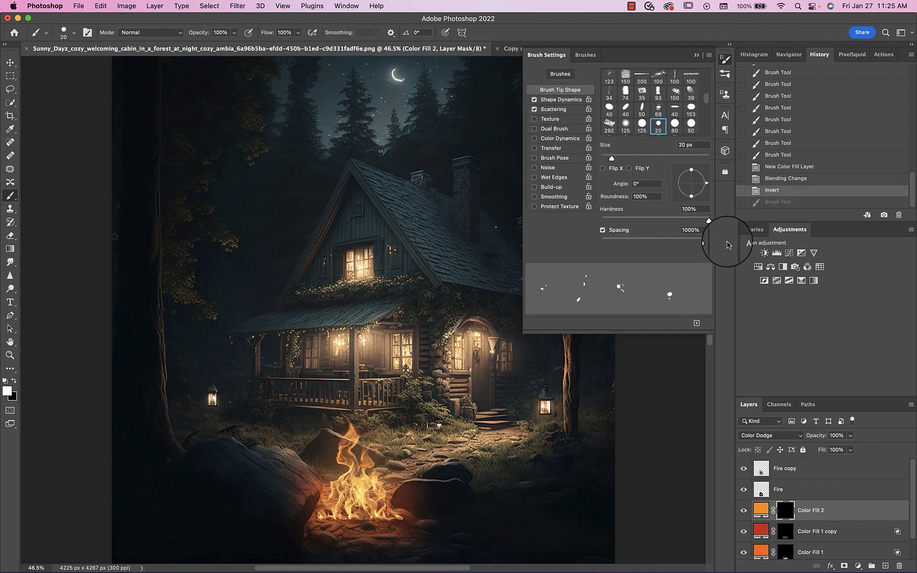
Set the Shape Dynamics minimum diameter to 100% and enable Transfer for the brush
left_click(562, 100)
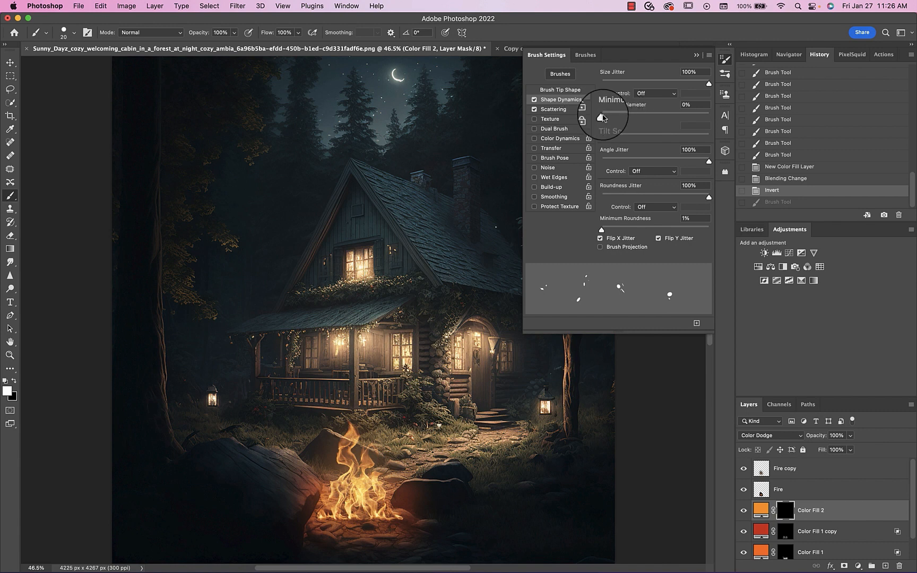
left_click_drag(623, 119, 714, 119)
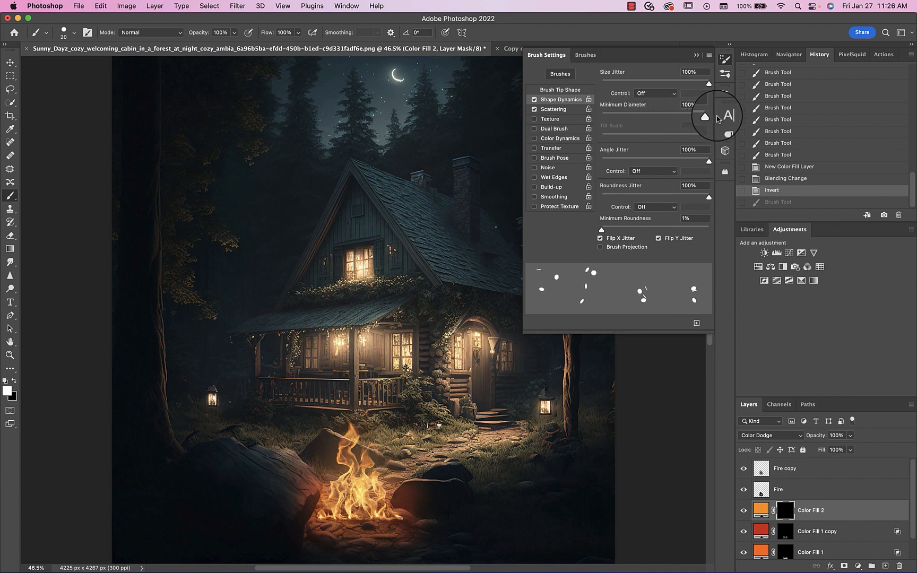
left_click(552, 149)
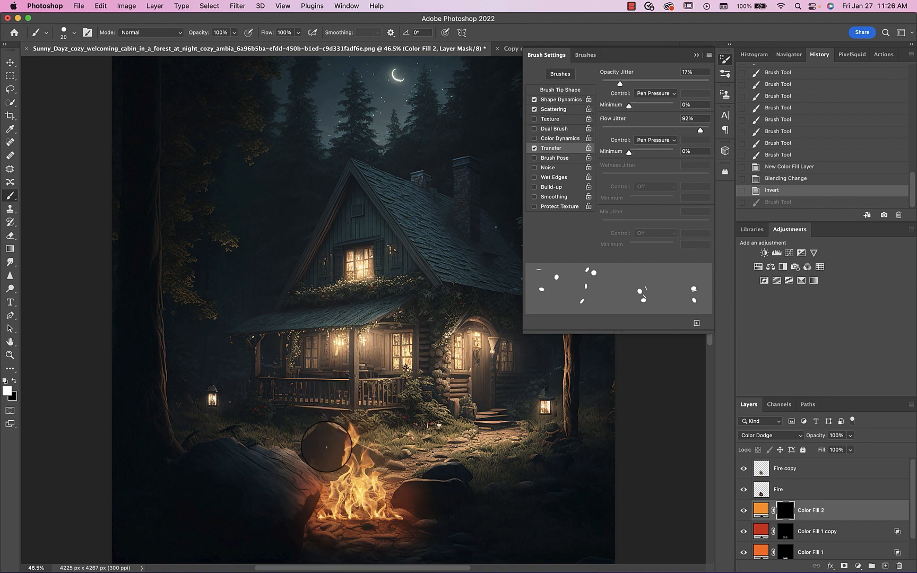
left_click_drag(311, 419, 283, 386)
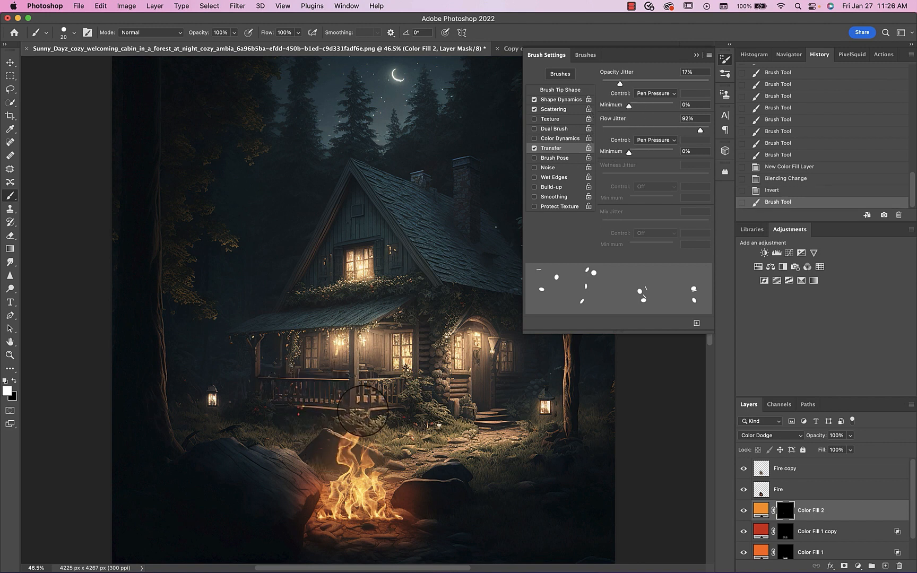
left_click(366, 485)
left_click(385, 491)
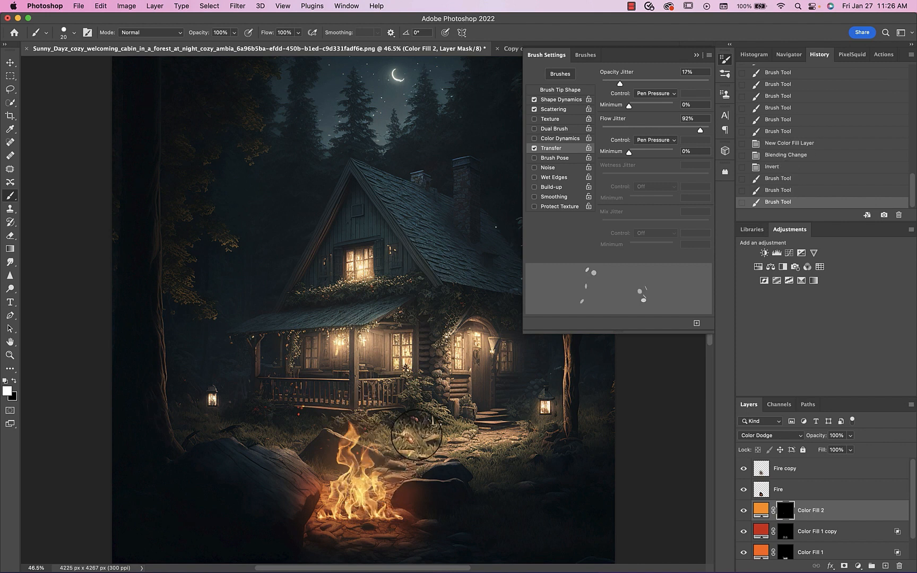
key("super+z")
key("super+z")
key("super+z")
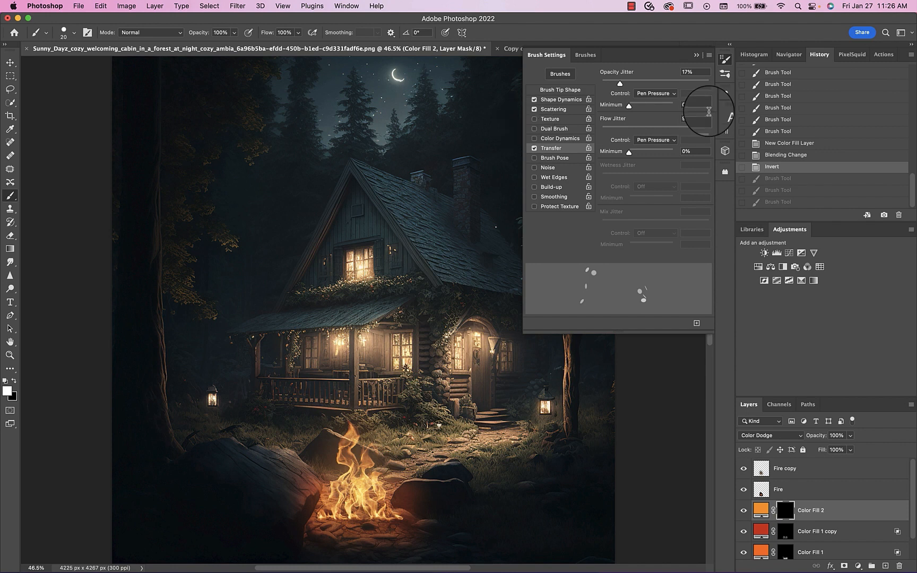
Close the brush settings and duplicate the orange Color Fill 2 layer
left_click(696, 55)
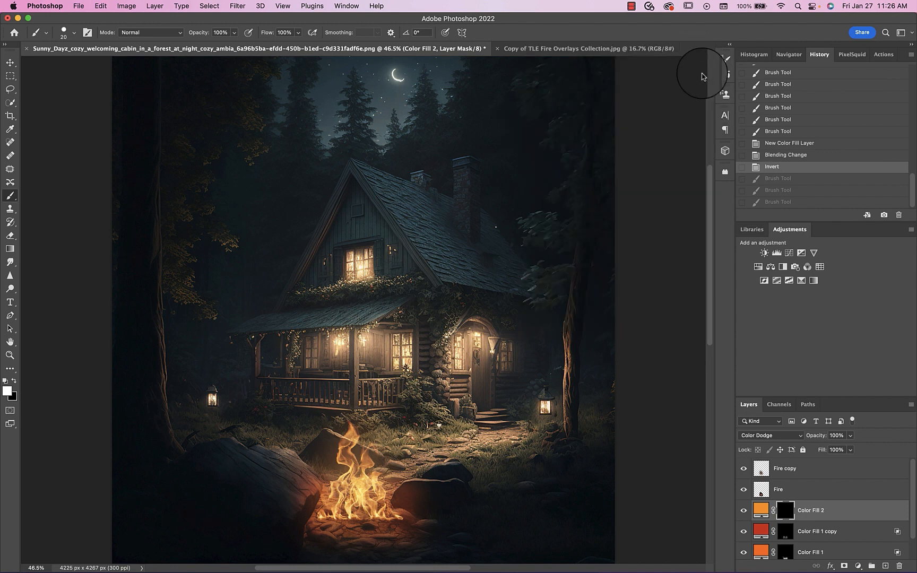
left_click(761, 514)
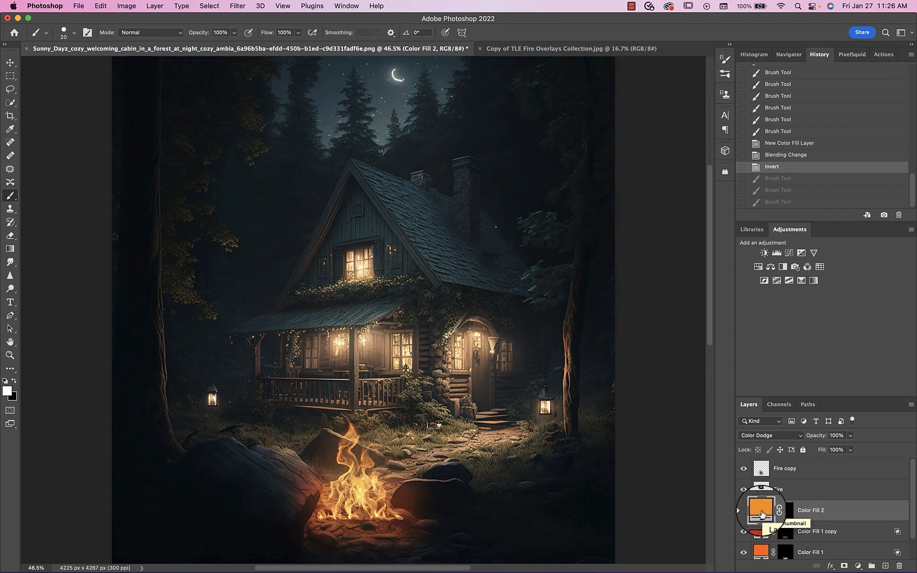
key("super+j")
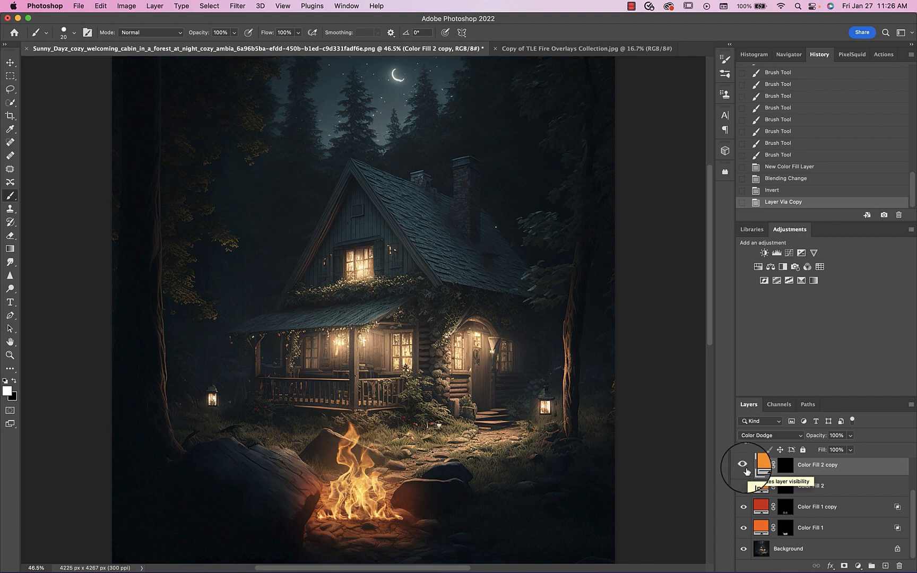
Paint white sparks around the flames on the Color Fill 2 mask with the size 20 scattered brush
left_click(785, 485)
left_click_drag(308, 437, 315, 518)
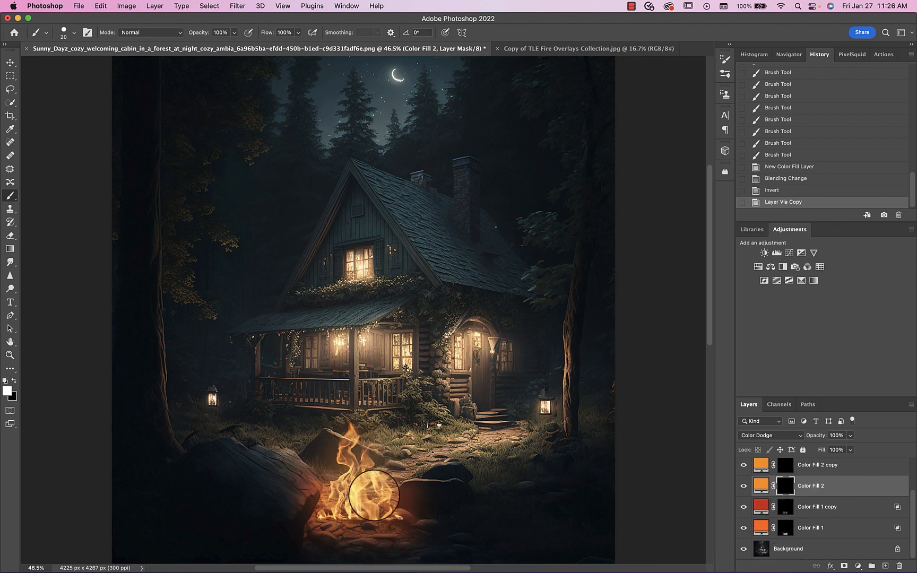
left_click(380, 457)
left_click(390, 439)
left_click(339, 435)
left_click(334, 439)
left_click(328, 473)
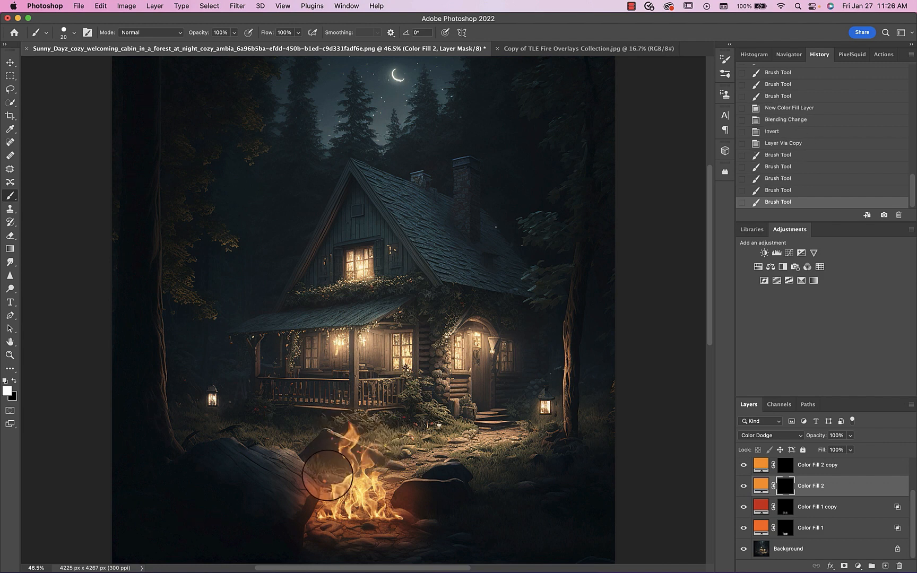
left_click(339, 496)
left_click(350, 478)
left_click(355, 463)
Reduce the brush size to 10 and paint smaller sparks above, beside and below the flames on the Color Fill 2 mask
key("bracketleft")
key("bracketleft")
left_click(392, 461)
left_click(378, 438)
left_click(374, 418)
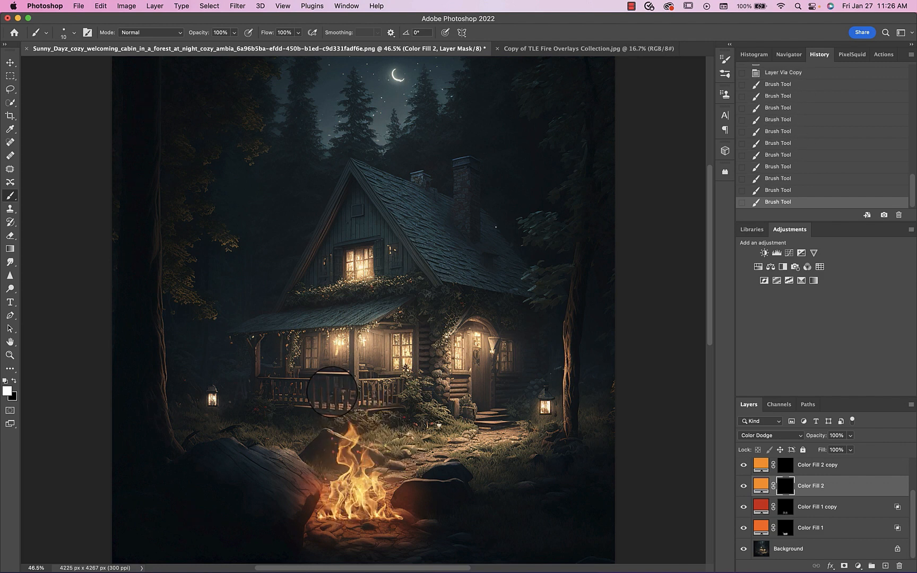
left_click(334, 392)
left_click(394, 415)
left_click(308, 451)
left_click(335, 499)
left_click(417, 542)
left_click(377, 497)
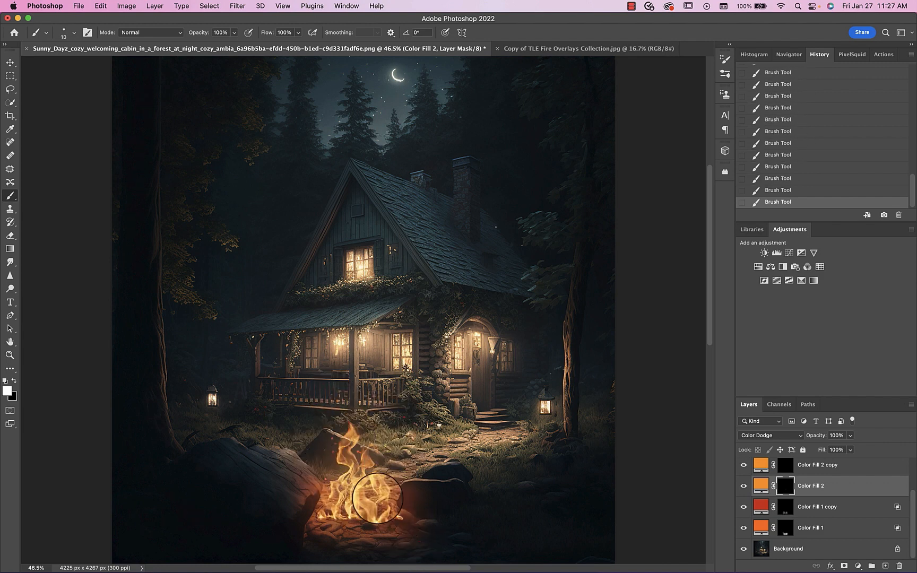
left_click(367, 531)
left_click(404, 513)
left_click(355, 502)
left_click(420, 546)
Paint larger sparks around the campfire on the Color Fill 2 copy mask, using brush size 40
key("super+plus")
key("super+plus")
key("super+plus")
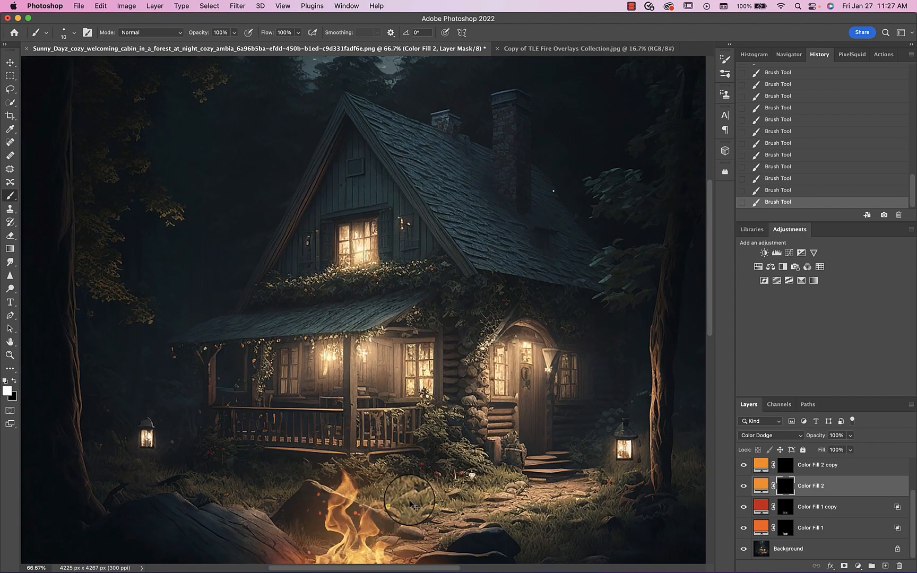
scroll(413, 505, "down", 10)
scroll(413, 505, "left", 2)
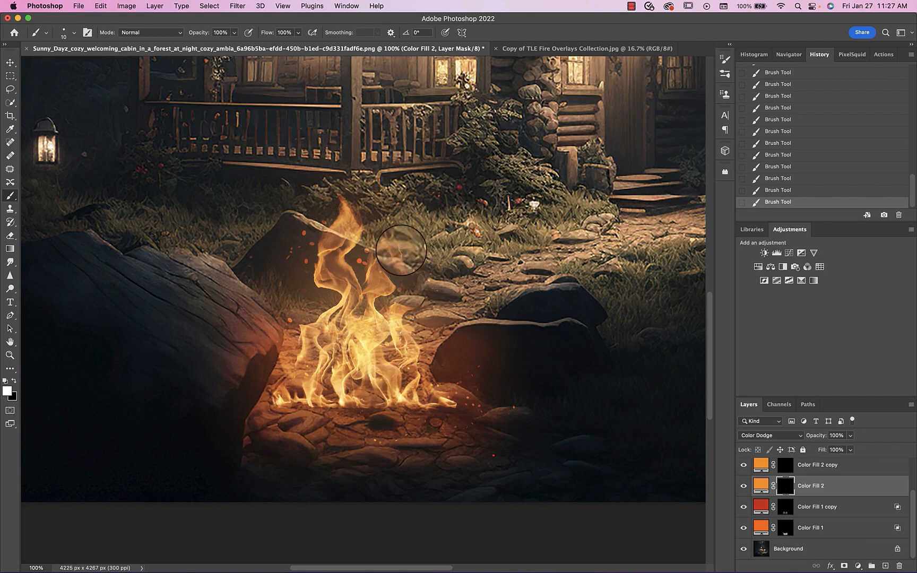
left_click(786, 470)
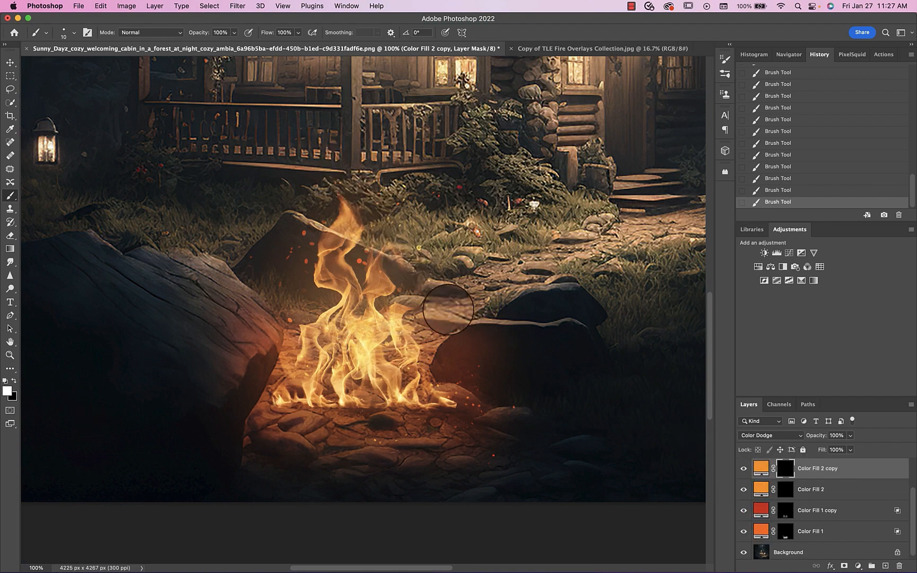
key("bracketright")
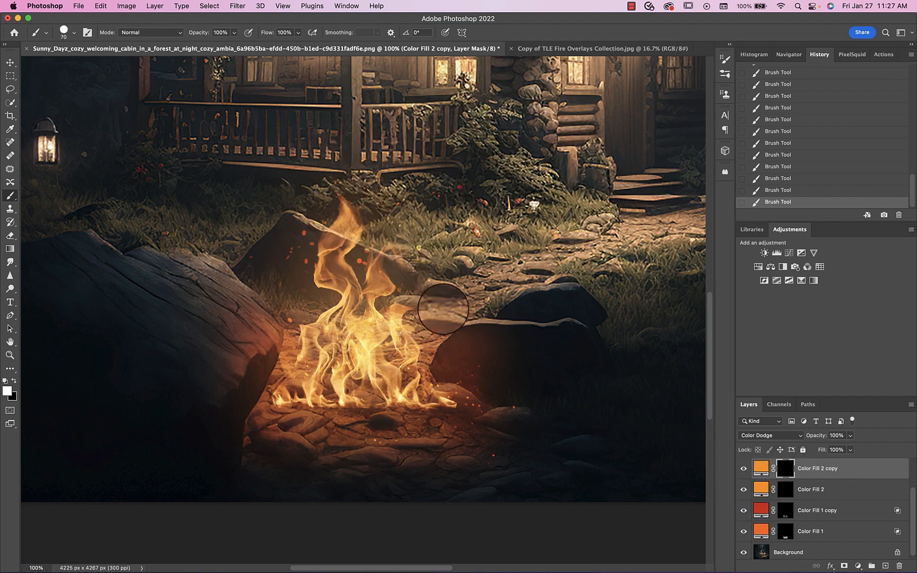
key("bracketleft")
key("bracketleft")
key("bracketleft")
key("bracketleft")
key("super+z")
left_click(418, 284)
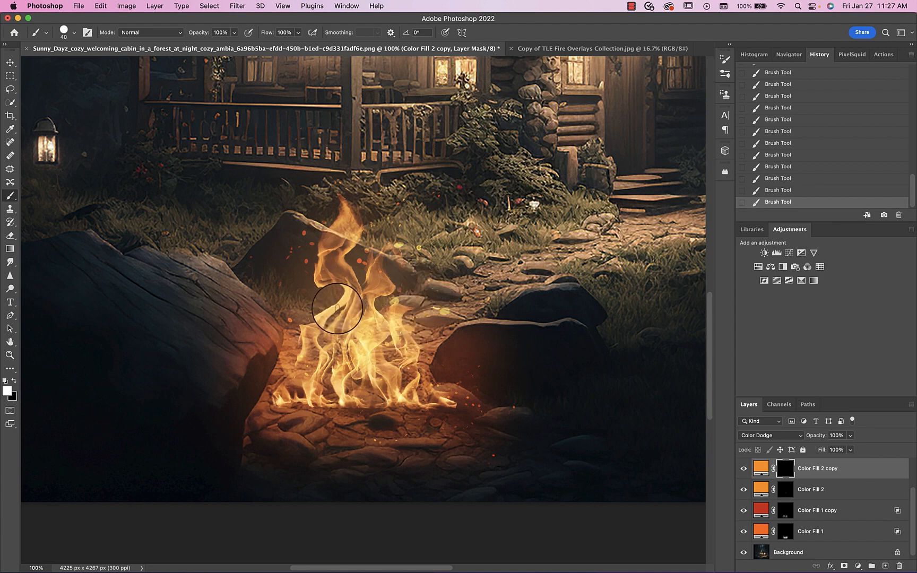
left_click(286, 252)
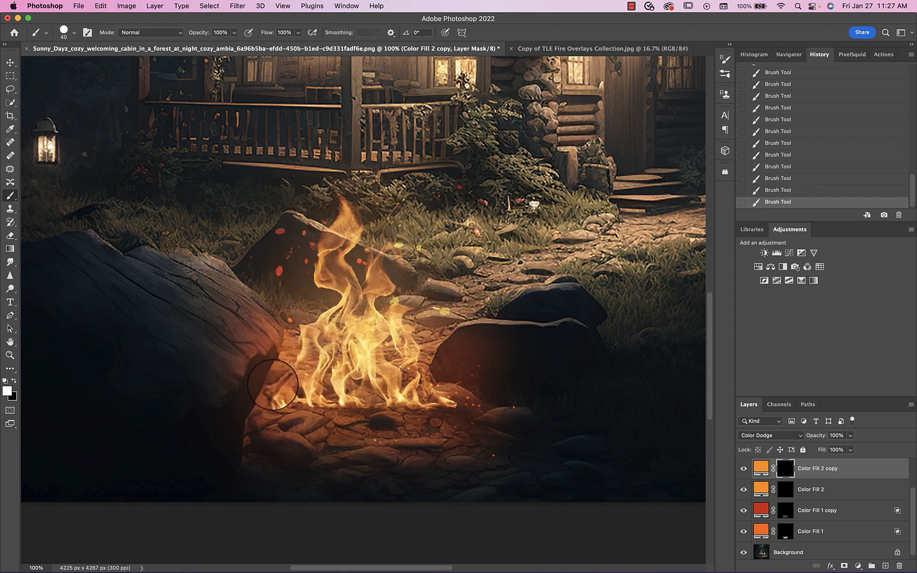
left_click(418, 426)
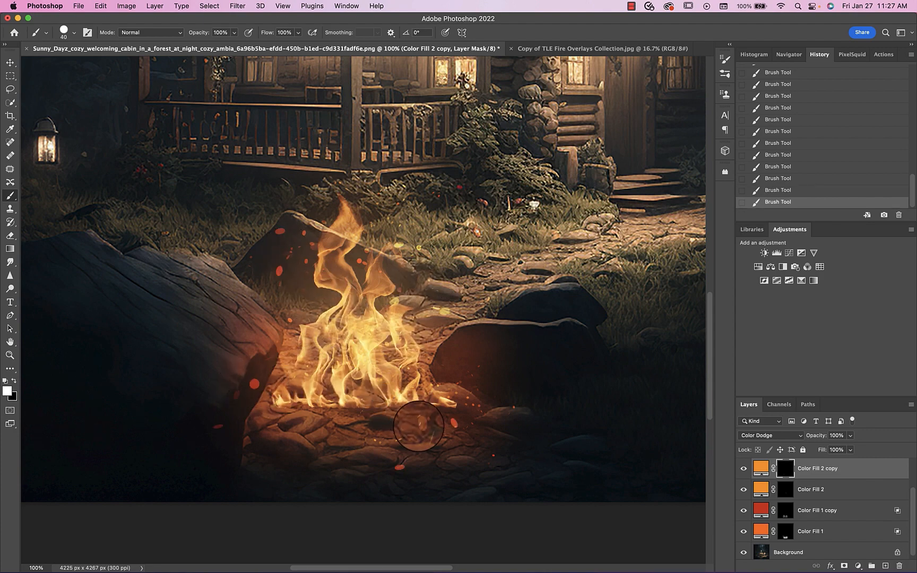
left_click(354, 106)
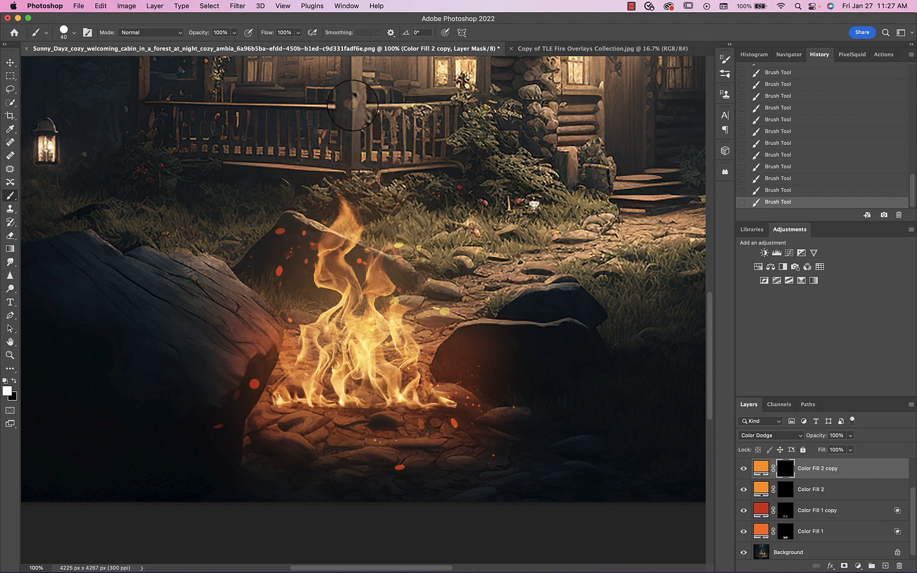
Apply a Gaussian Blur with a 6.0 pixel radius to the Color Fill 2 copy mask
left_click(237, 6)
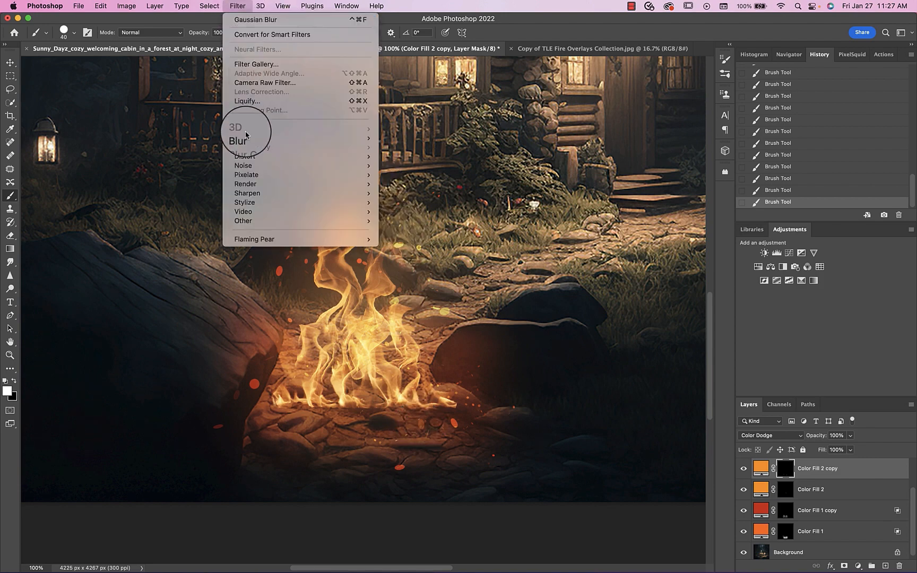
mouse_move(239, 138)
left_click(410, 175)
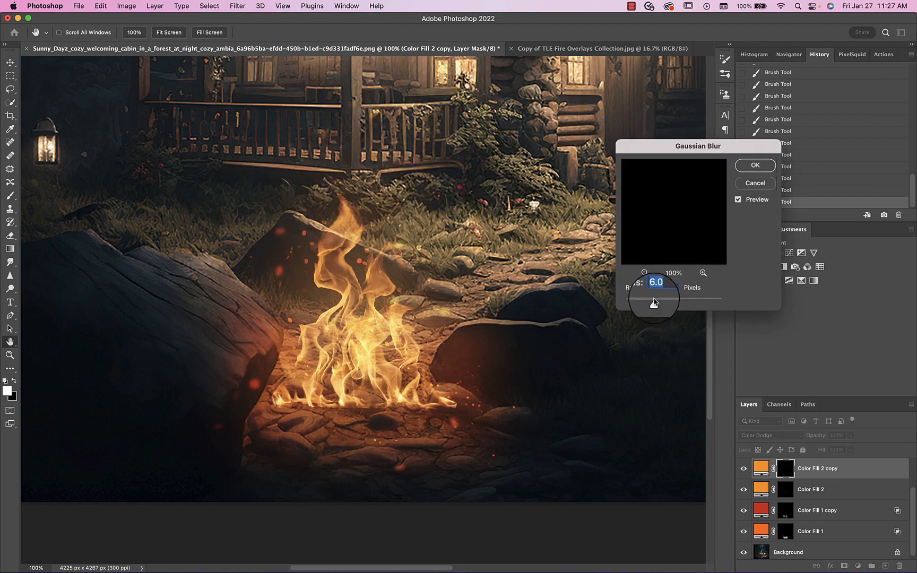
left_click(755, 165)
Convert the Color Fill 2 layer to a smart object and apply a Motion Blur with angle 49° and distance 18 pixels
left_click(763, 489)
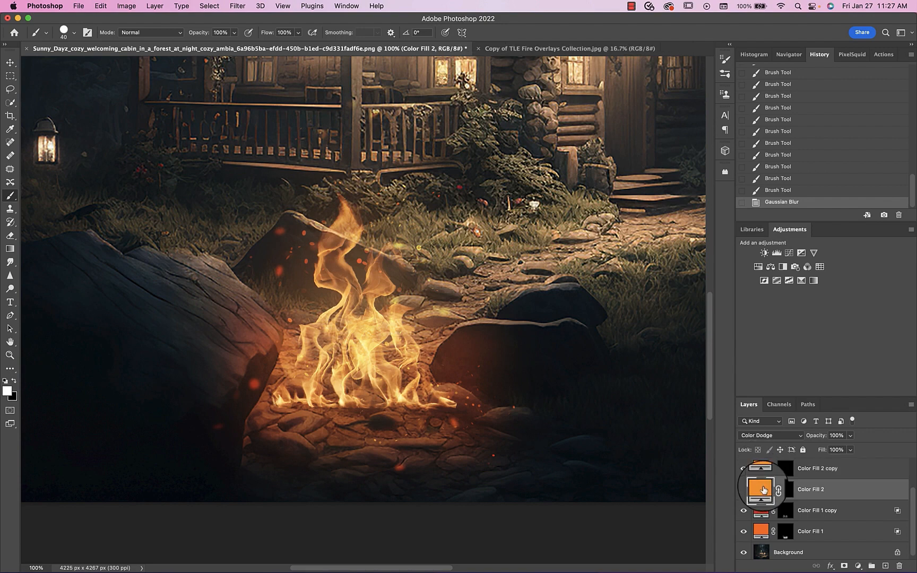
left_click(237, 5)
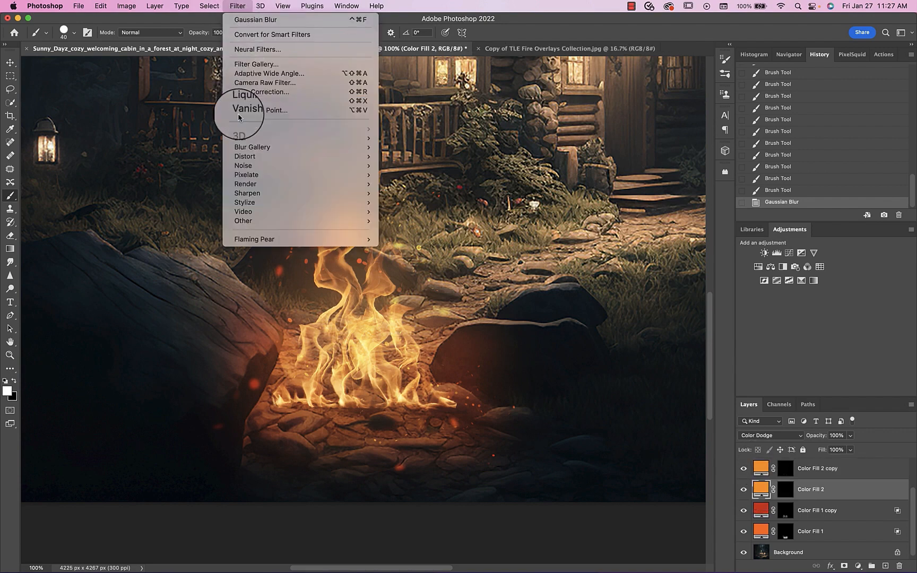
mouse_move(246, 138)
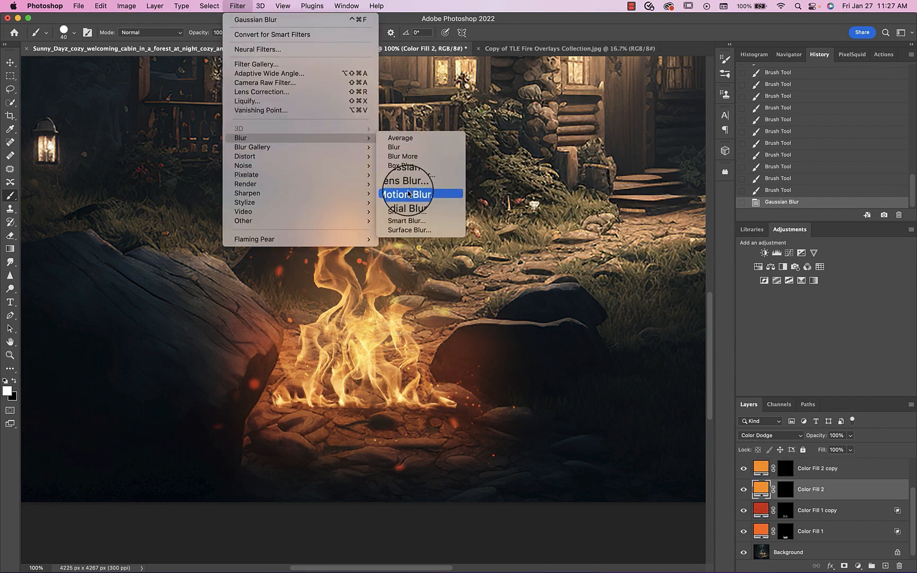
left_click(404, 192)
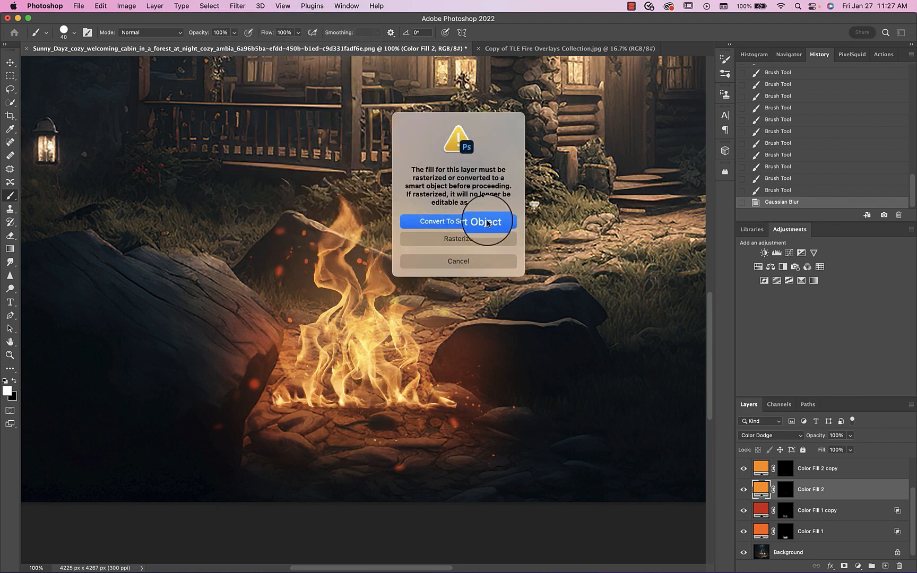
left_click(471, 221)
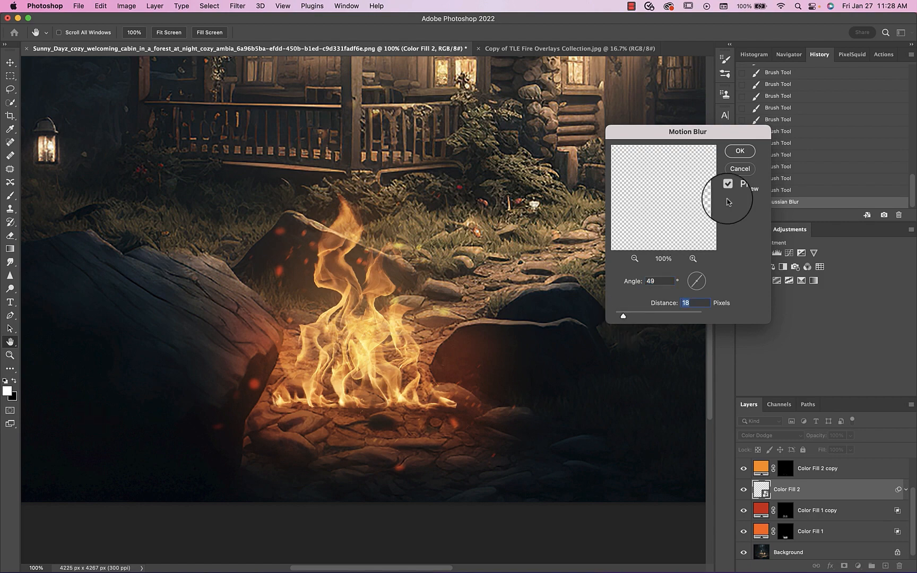
left_click(739, 151)
Convert the Fire layer to a smart object and apply the Filter Gallery's Glass distortion with Frosted texture at 190% scaling
scroll(801, 523, "up", 3)
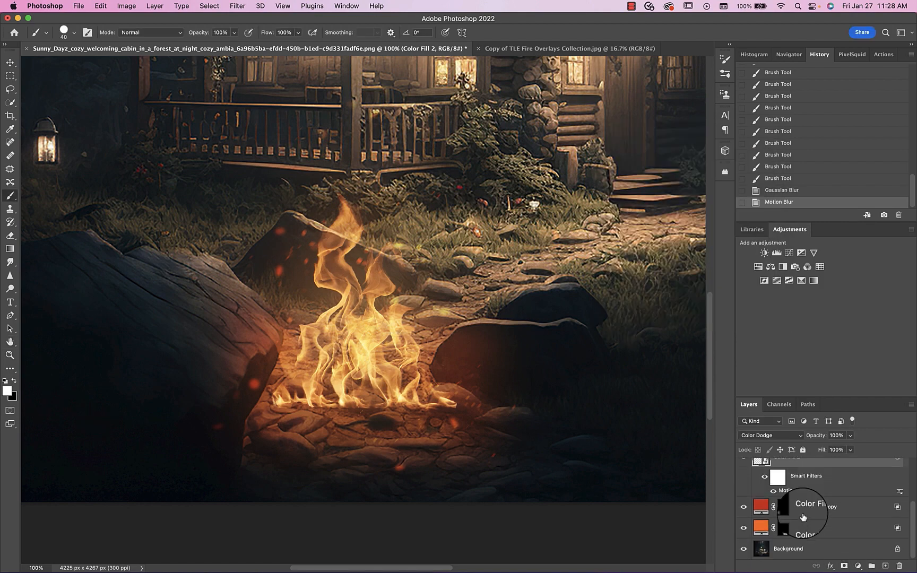
left_click(767, 492)
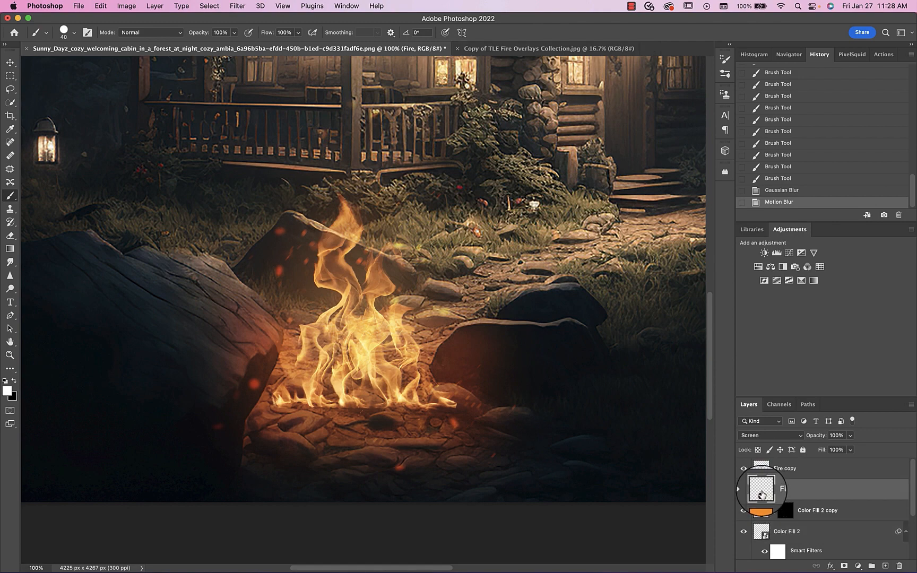
left_click(236, 6)
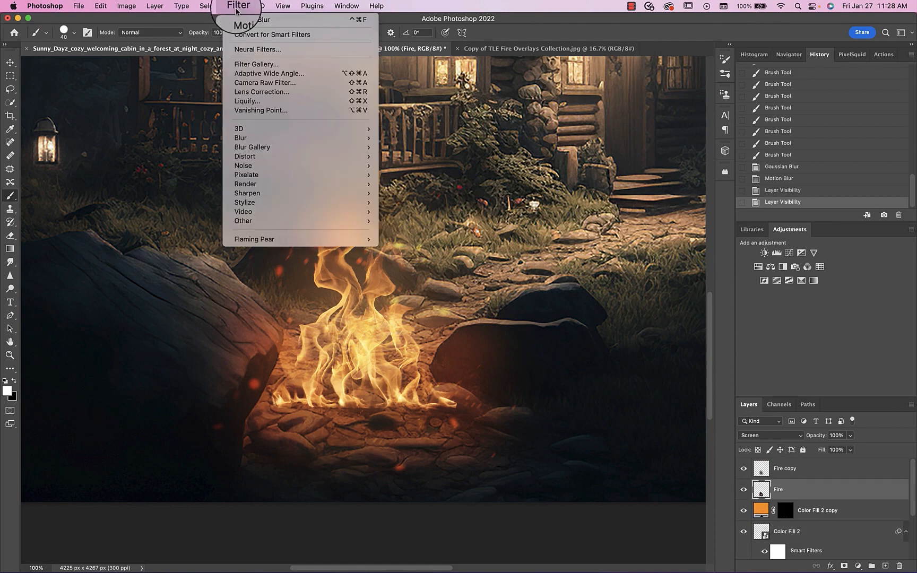
left_click(239, 36)
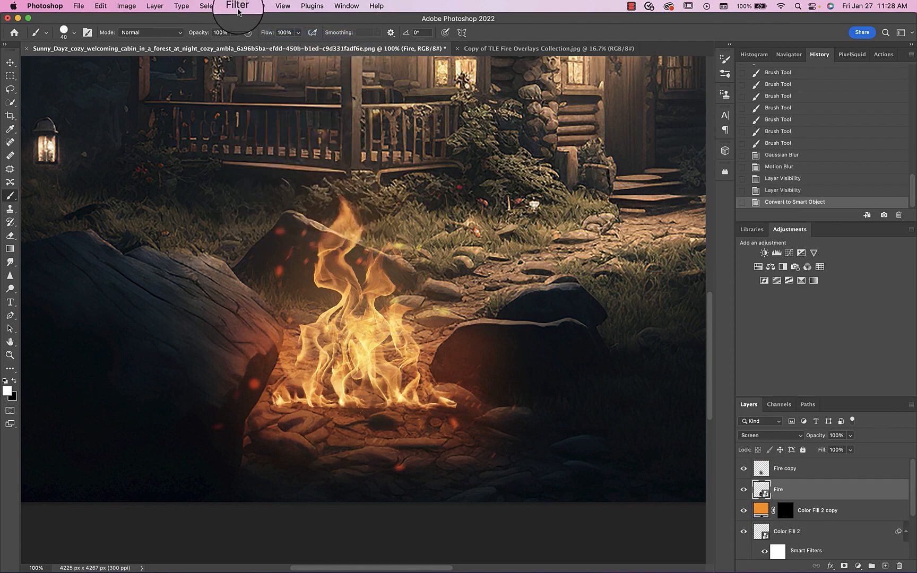
left_click(234, 6)
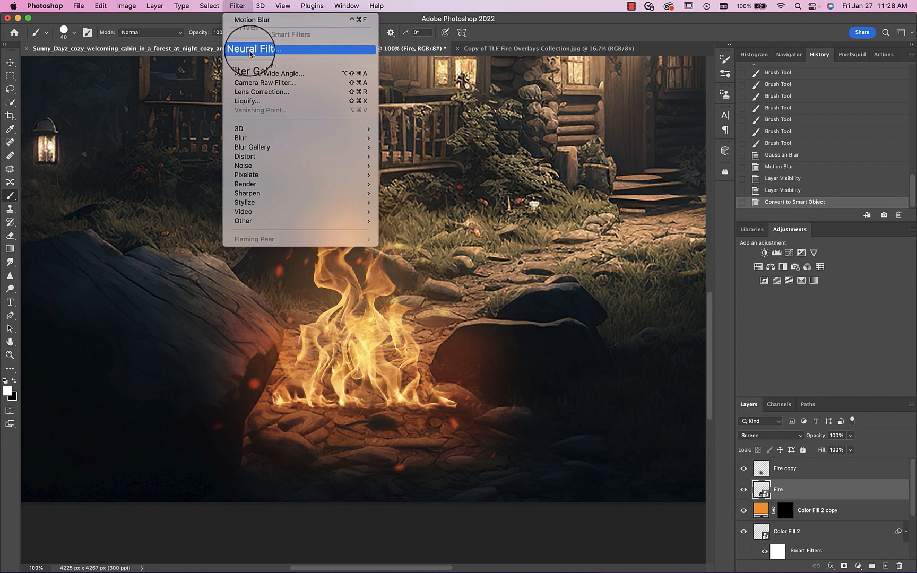
left_click(249, 64)
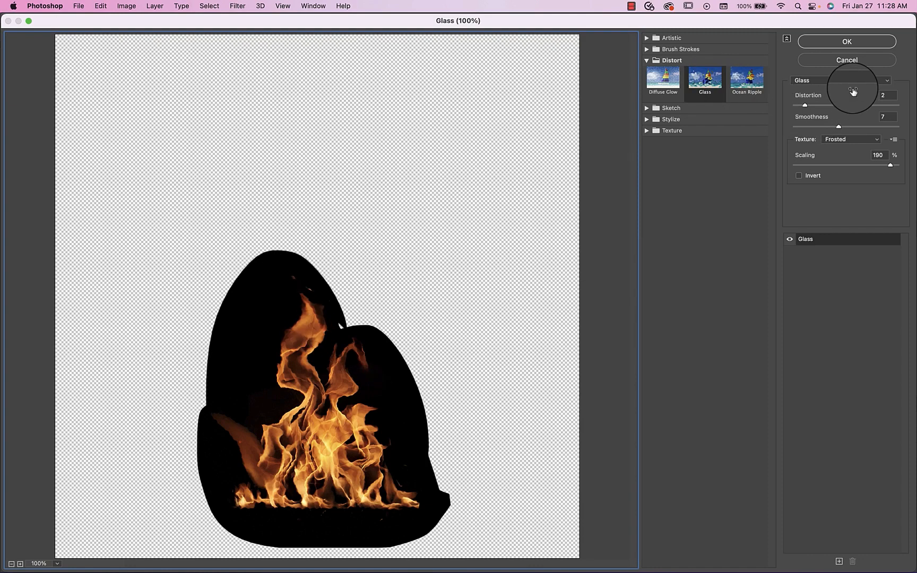
mouse_move(805, 106)
left_mouse_down()
mouse_move(844, 123)
mouse_move(873, 121)
mouse_move(845, 128)
left_mouse_up()
left_click(847, 42)
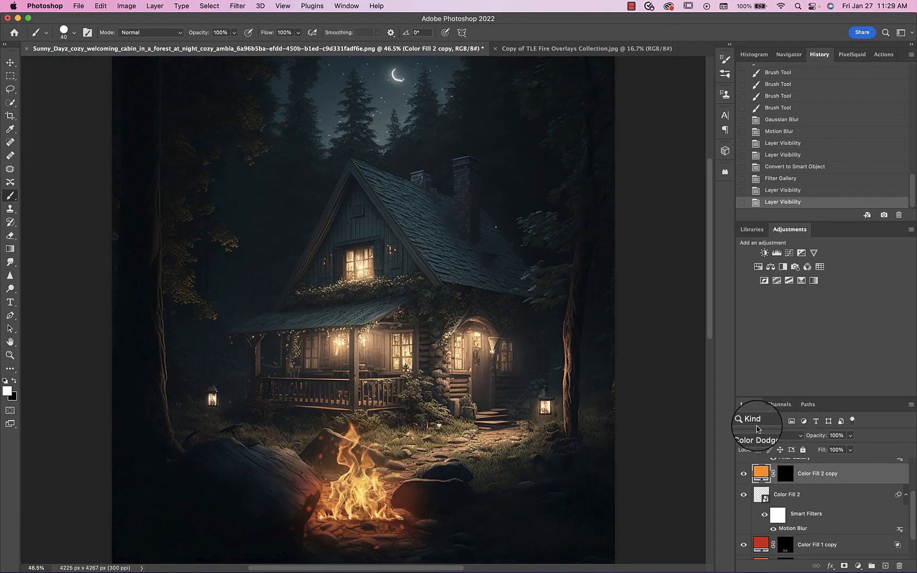
Set the Color Fill 2 copy layer's blend mode to Linear Dodge (Add) and its fill to 53%
left_click(758, 435)
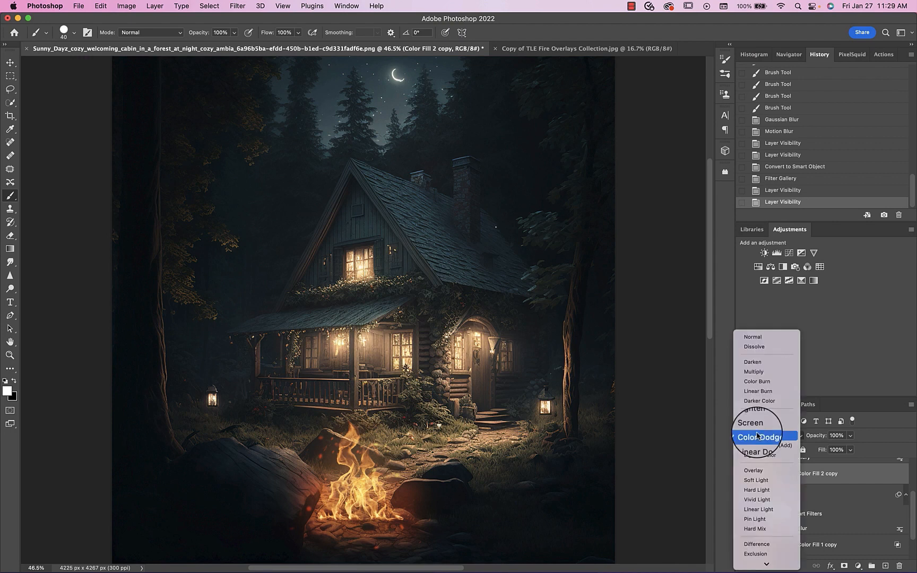
left_click(758, 447)
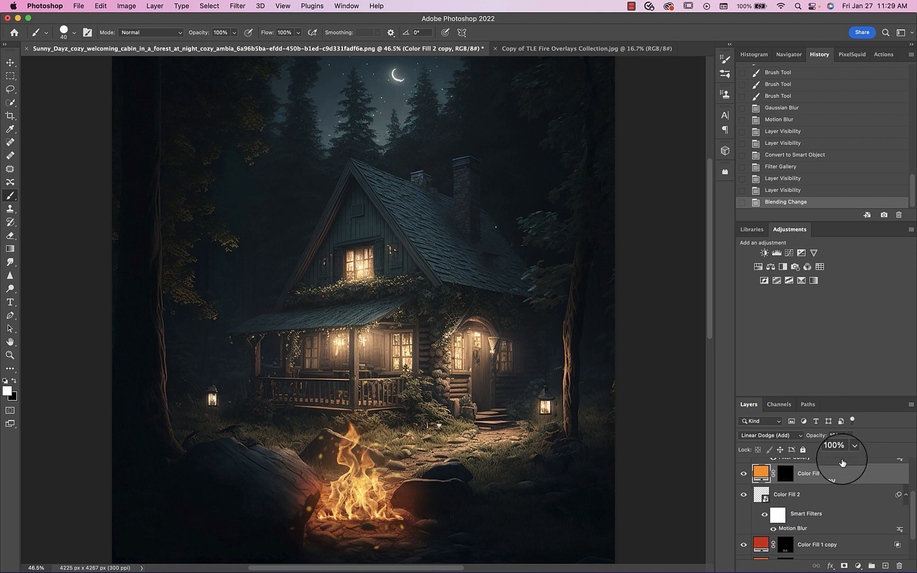
left_click(857, 450)
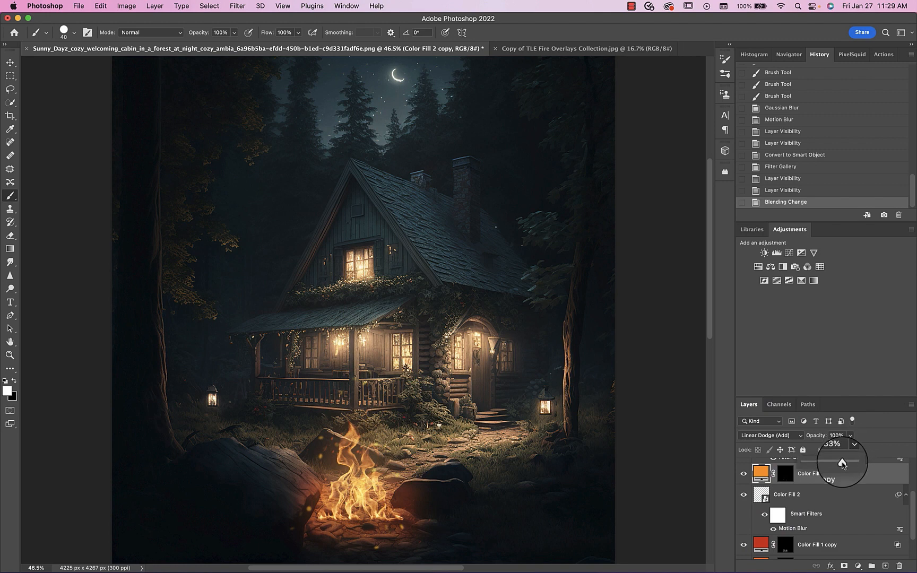
left_click_drag(842, 463, 828, 465)
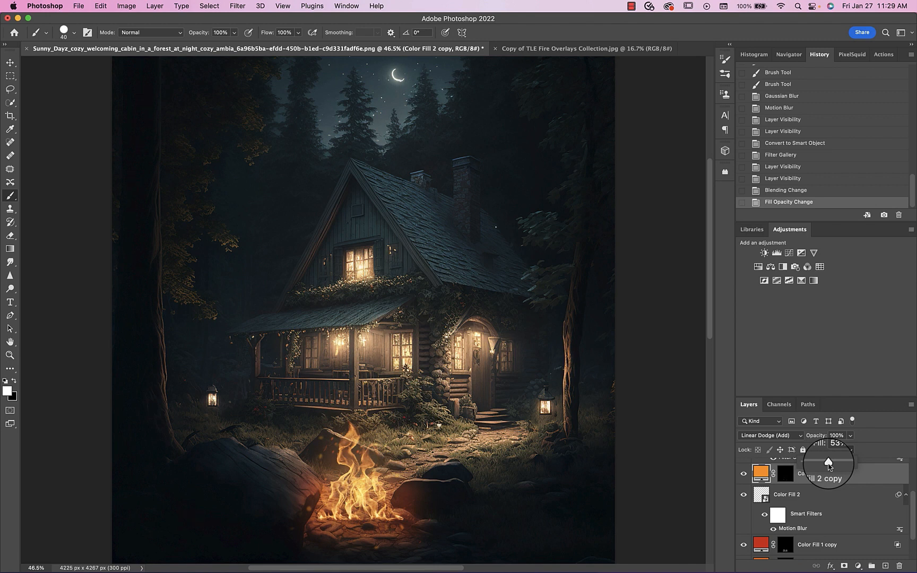
Add a new layer above Fire copy and fill it with black at 100% opacity
scroll(764, 490, "up", 3)
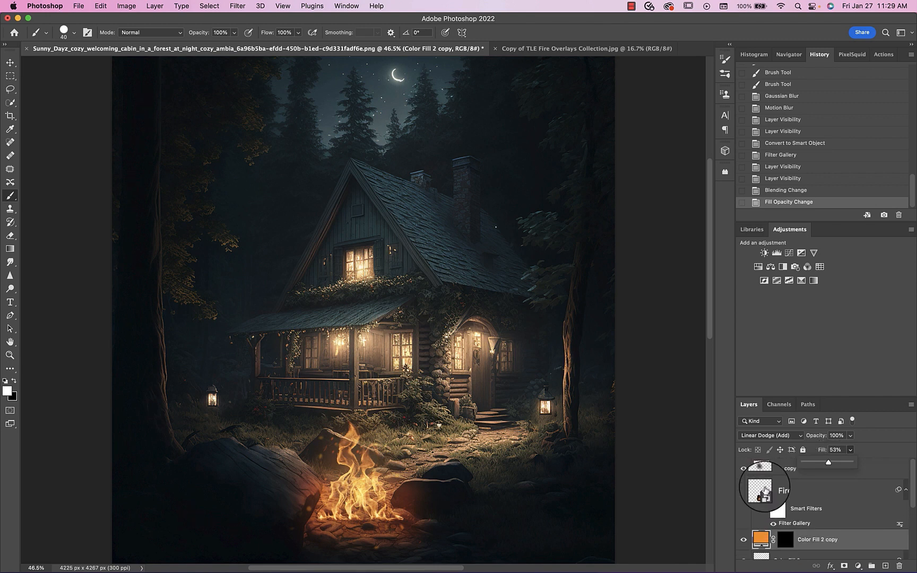
left_click(762, 468)
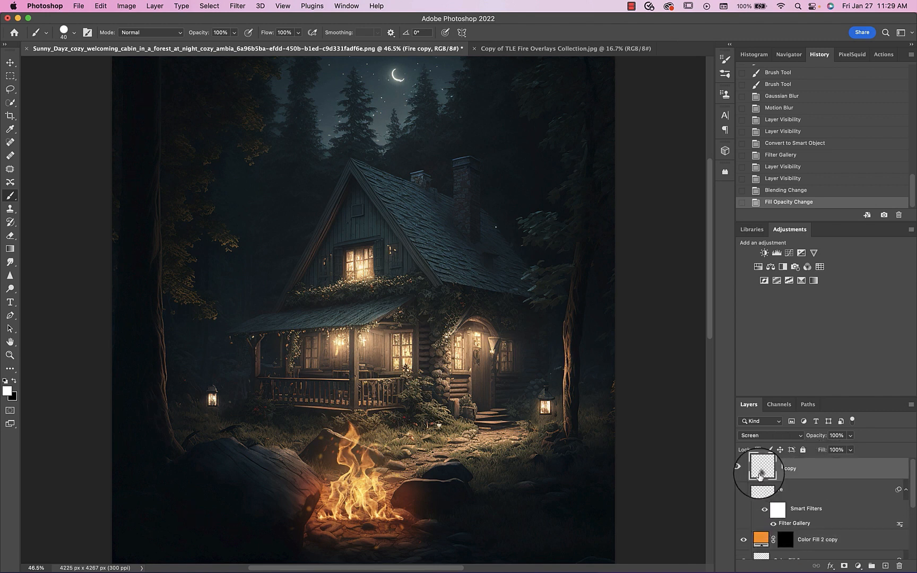
left_click(885, 567)
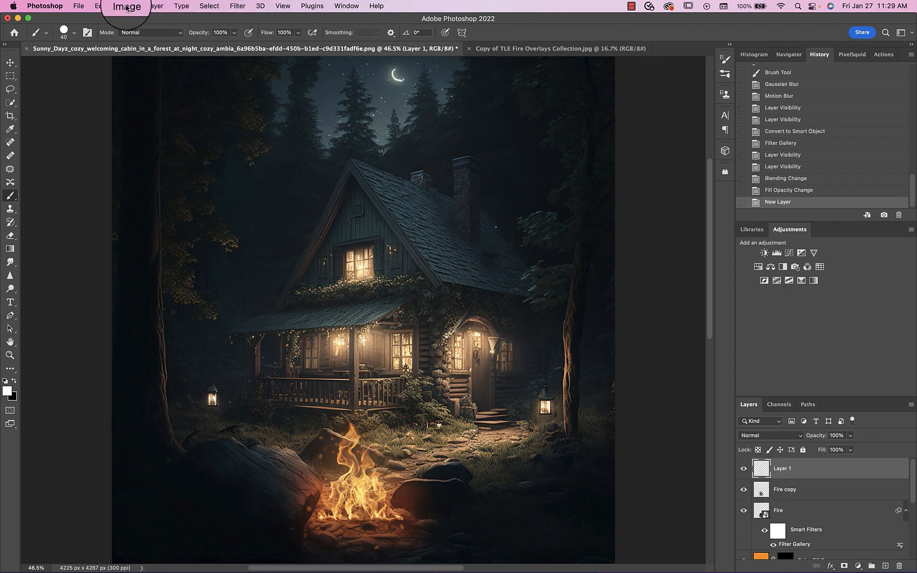
left_click(102, 6)
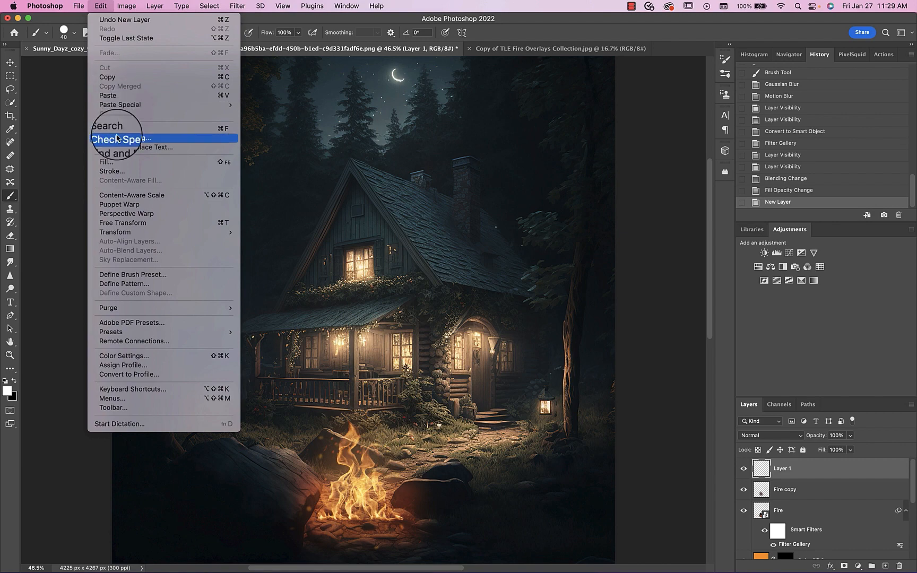
left_click(109, 162)
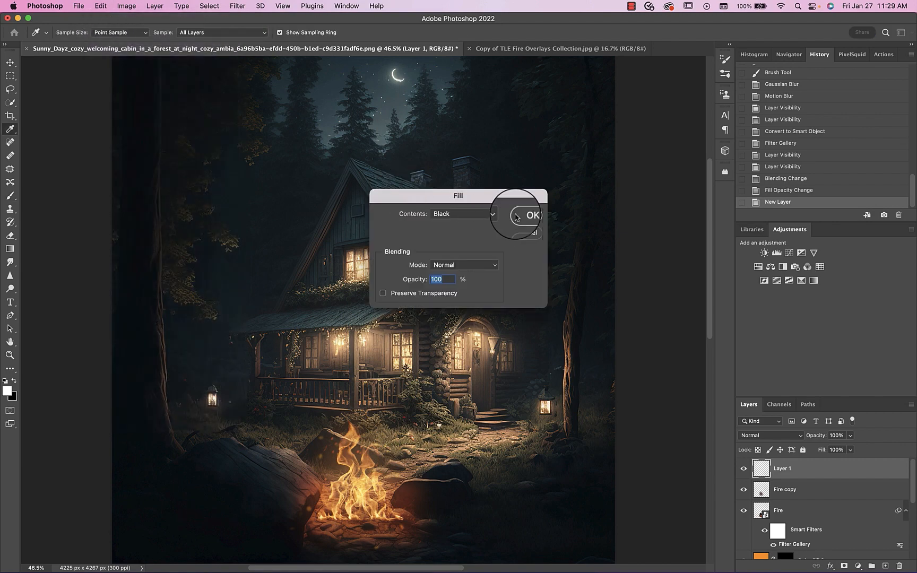
left_click(525, 214)
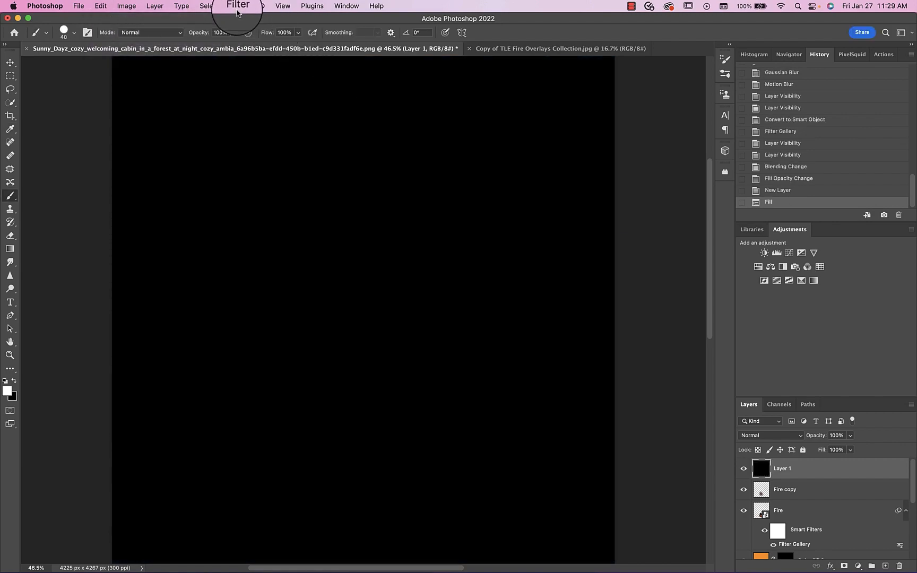
Render Clouds on the black Layer 1 and set its blend mode to Screen
left_click(238, 5)
mouse_move(252, 188)
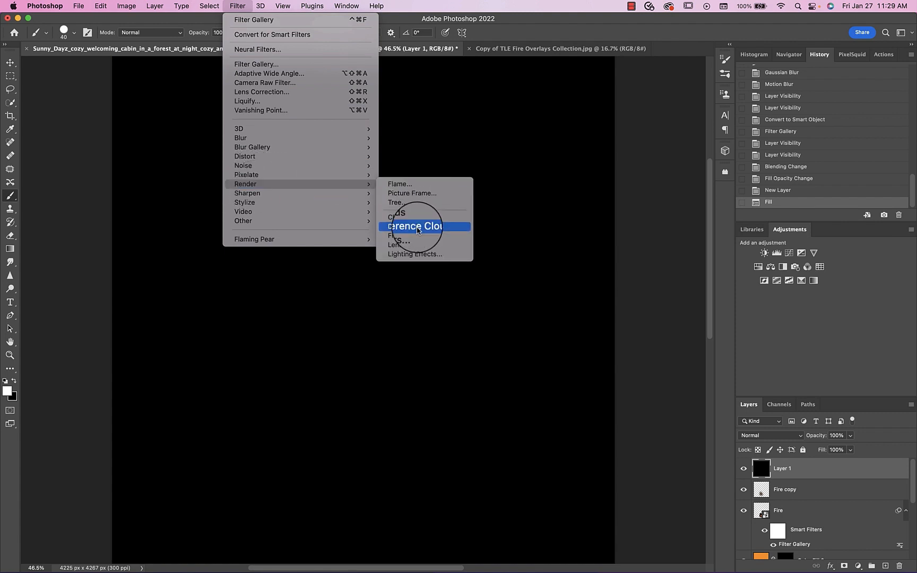
left_click(415, 221)
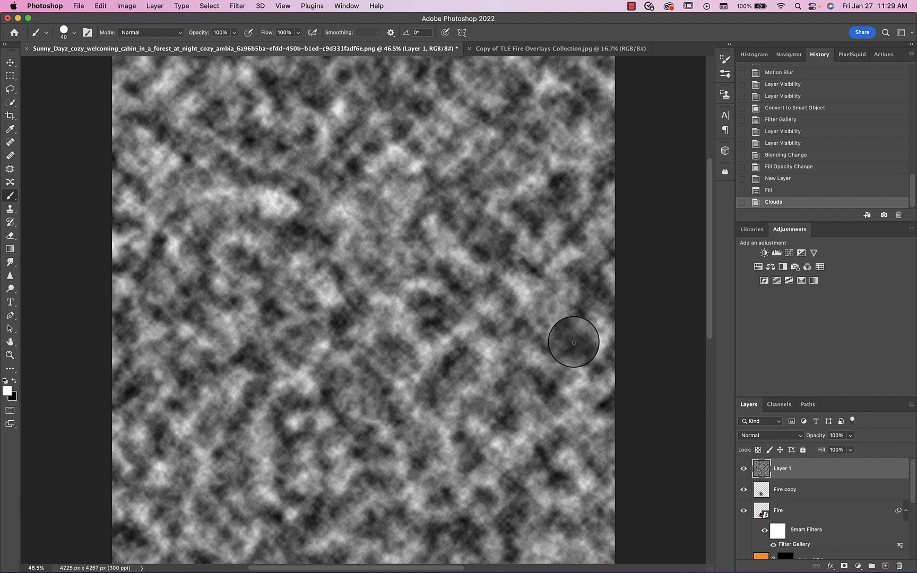
key("super+minus")
key("super+minus")
key("super+minus")
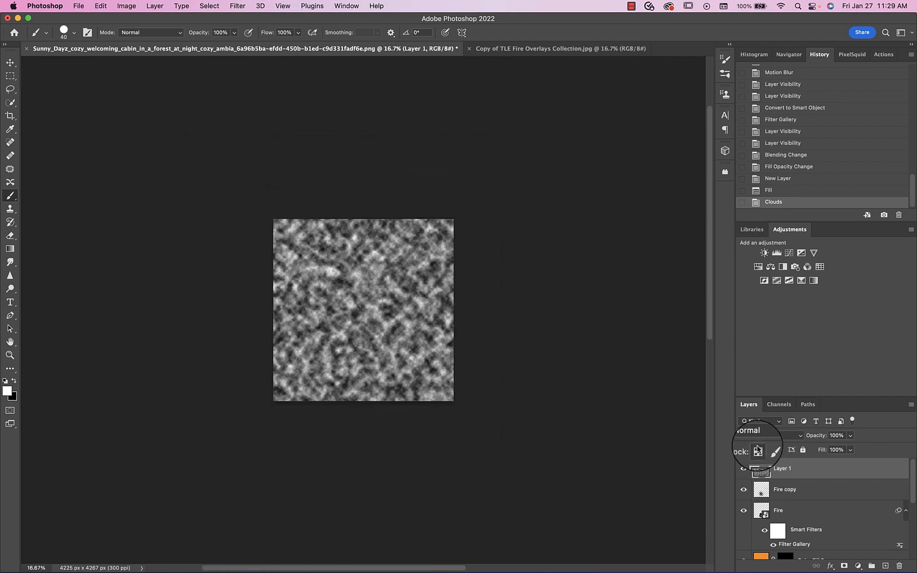
left_click(753, 435)
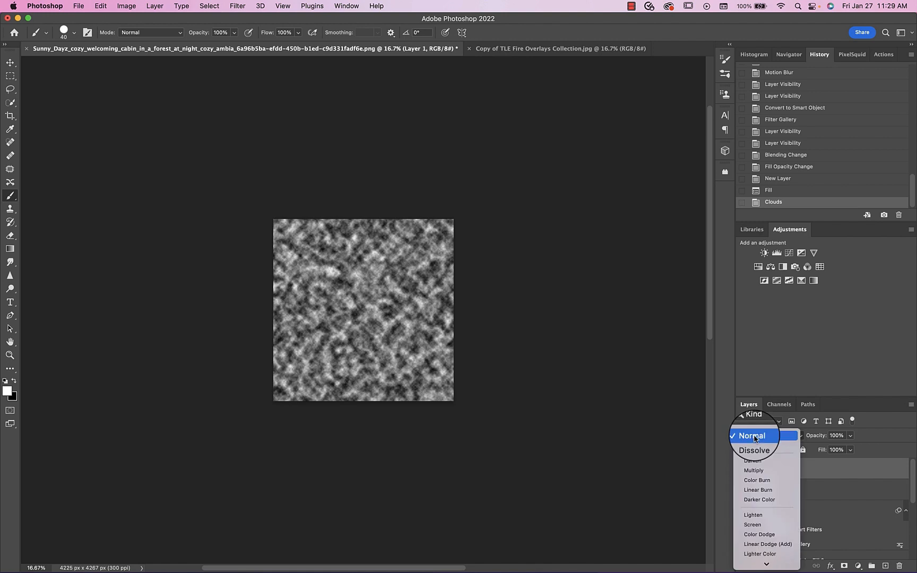
left_click(752, 526)
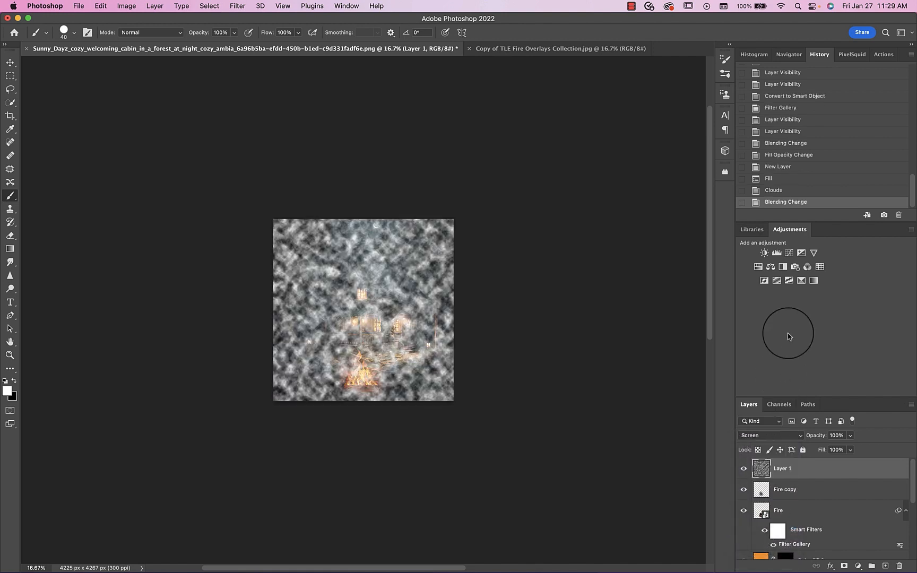
Add a Levels adjustment clipped to Layer 1 and darken the clouds with a midtone value of 0.65
left_click(775, 255)
left_click(604, 377)
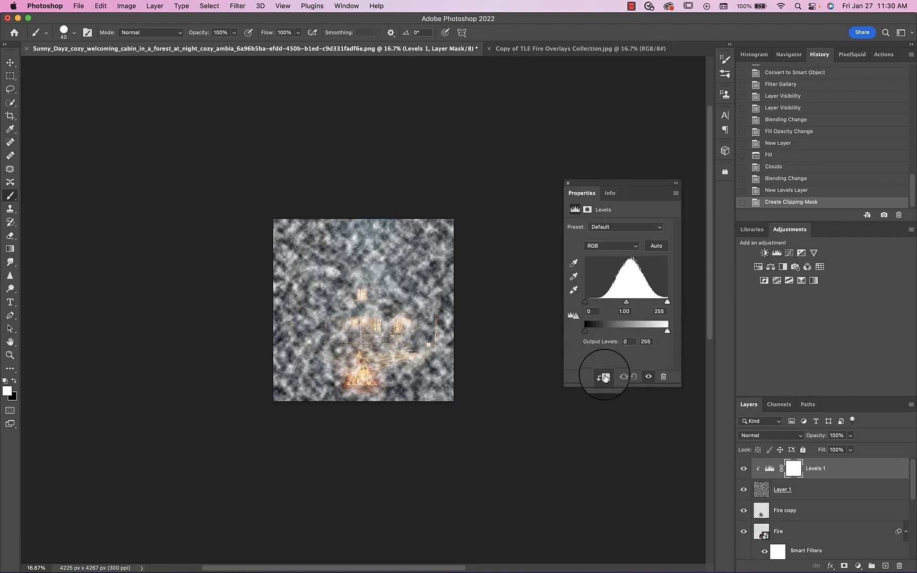
left_click_drag(626, 302, 574, 301)
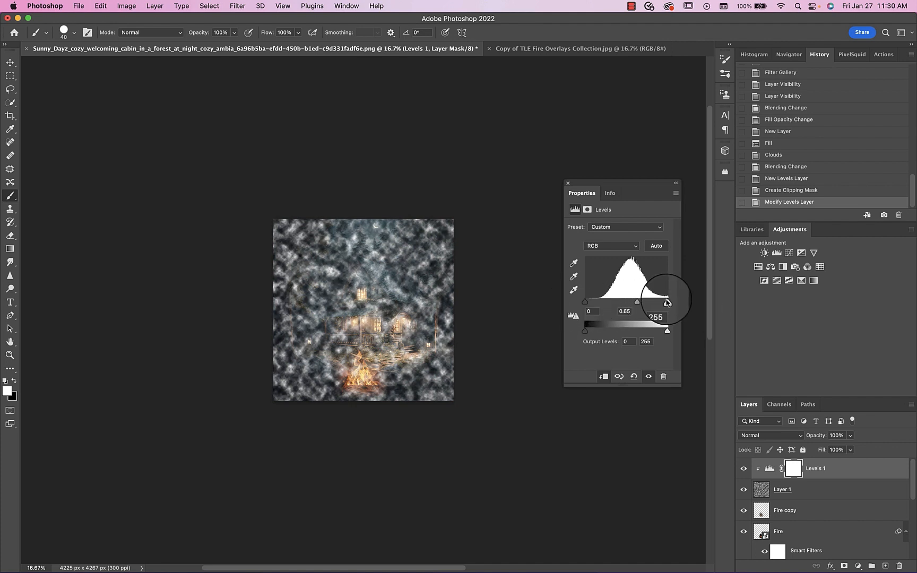
left_click_drag(667, 302, 651, 331)
left_click(567, 183)
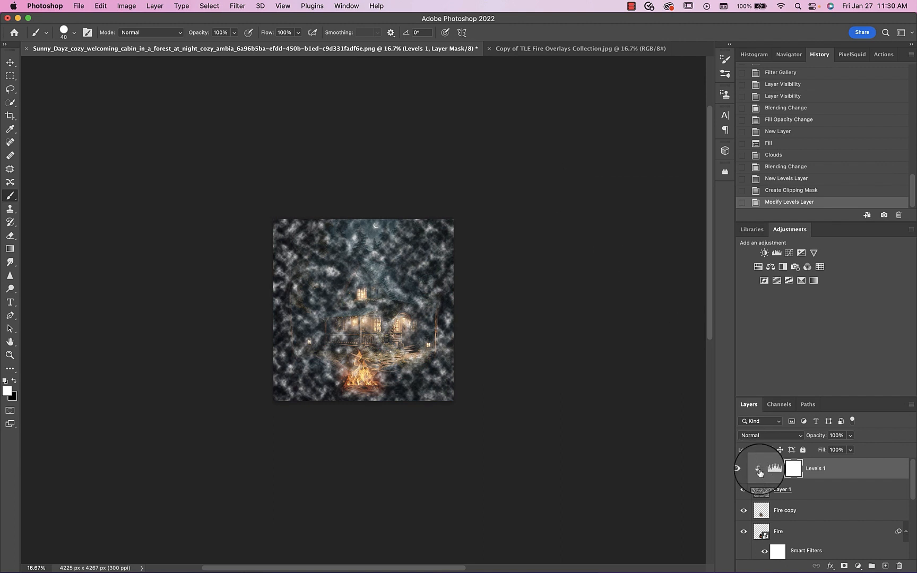
Scale the clouds on Layer 1 to 500% in width and height with Free Transform
left_click(763, 491)
key("super+minus")
key("super+t")
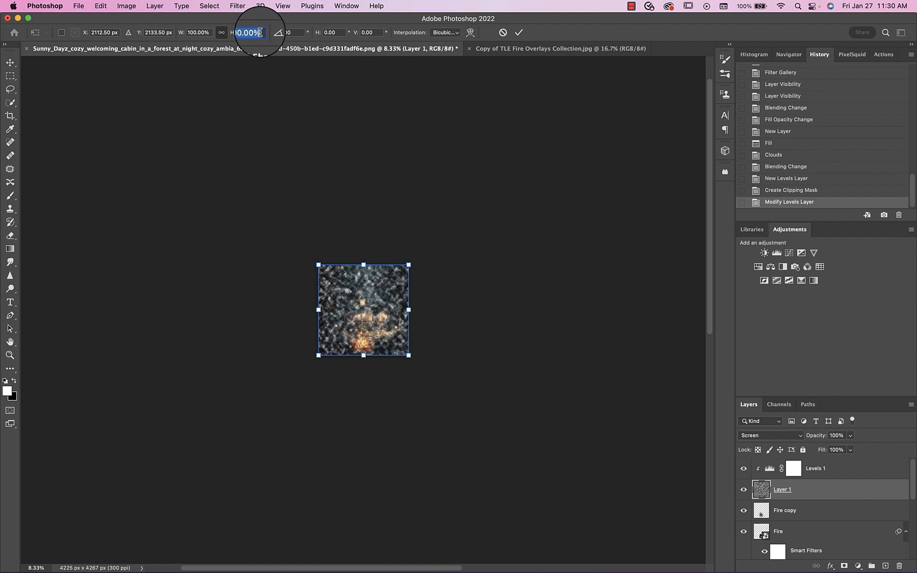
type("500")
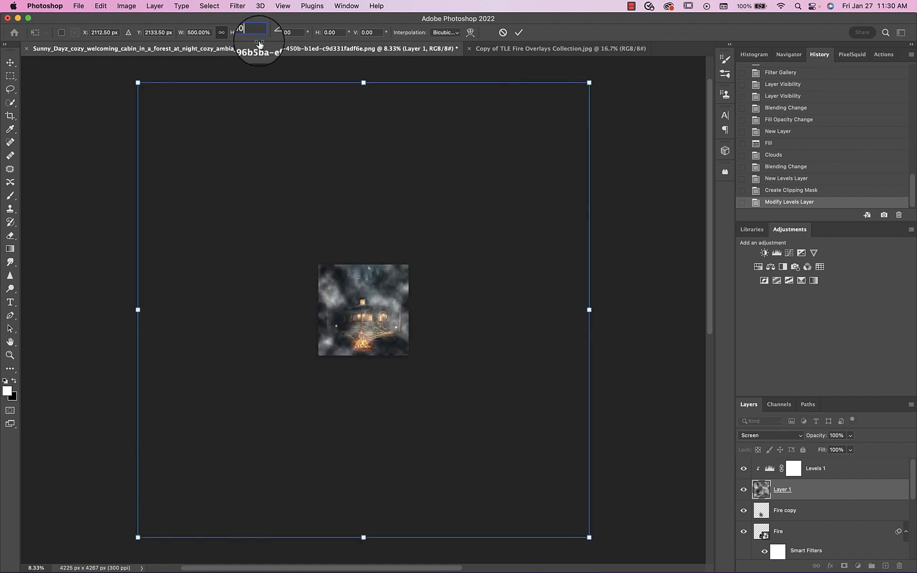
key("Return")
left_click(518, 32)
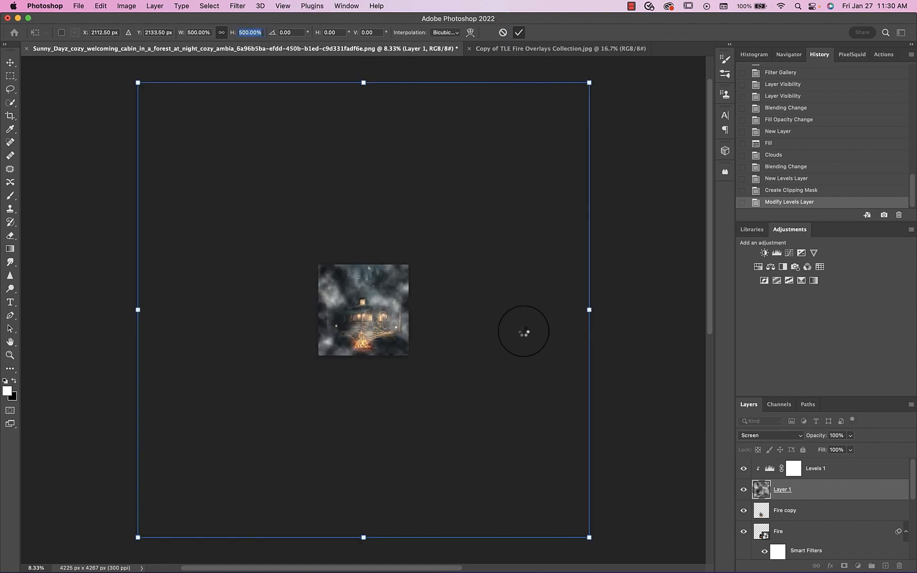
Merge the Levels 1 adjustment with the Layer 1 clouds and set the merged layer's blend mode to Screen
key("super+0")
key("super+minus")
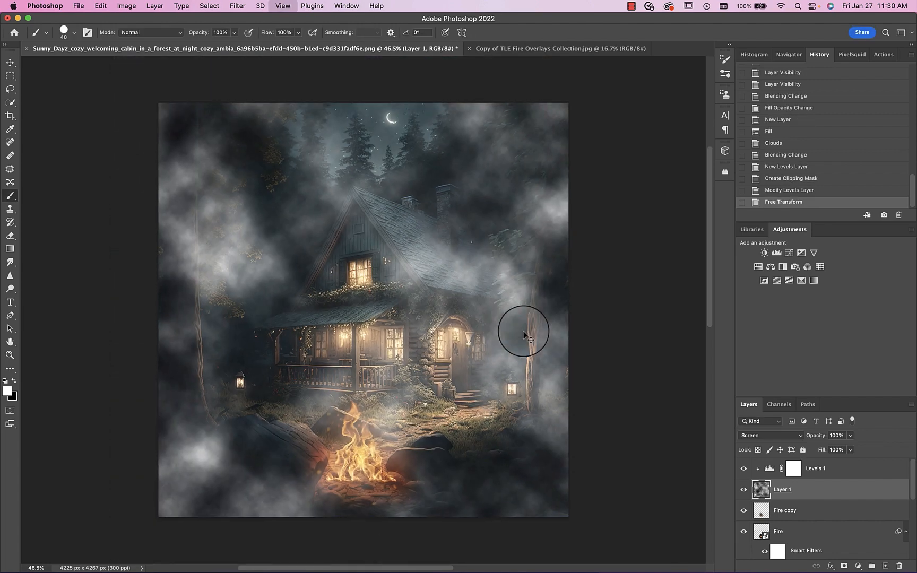
key("super+t")
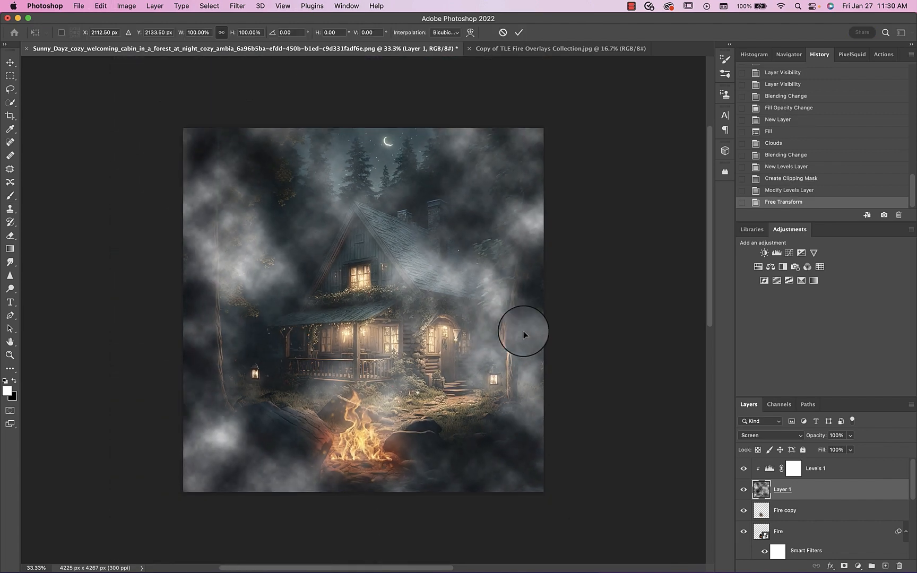
key("super+minus")
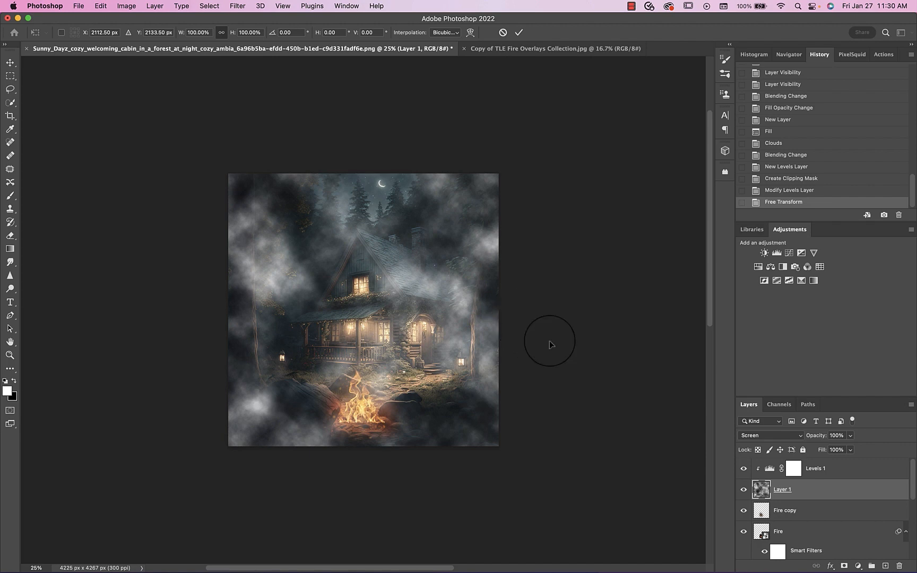
left_click(762, 493)
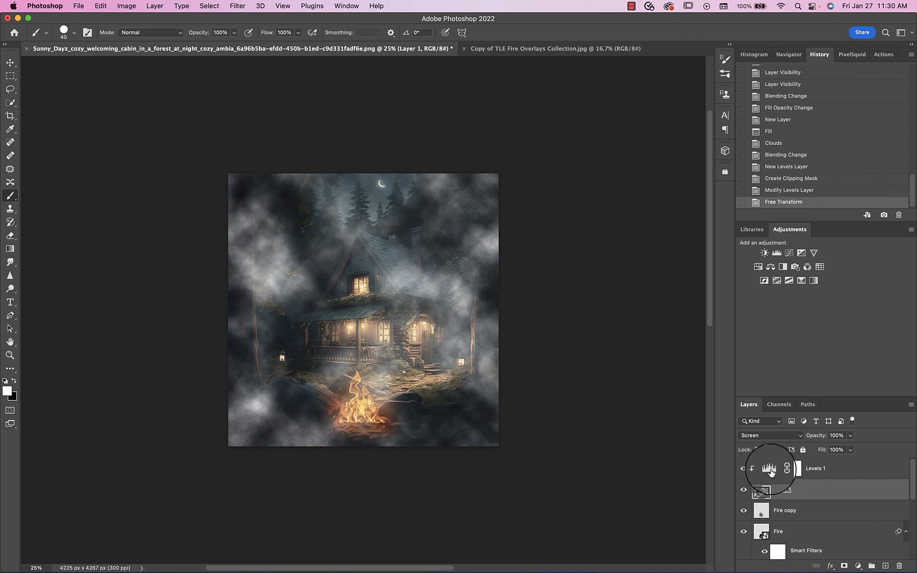
left_click(770, 470)
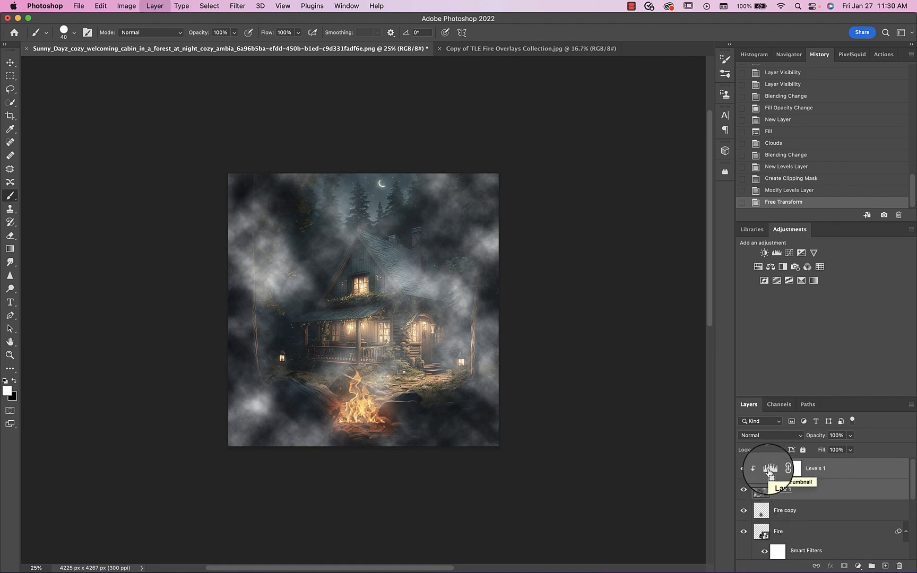
key("super+e")
left_click(764, 435)
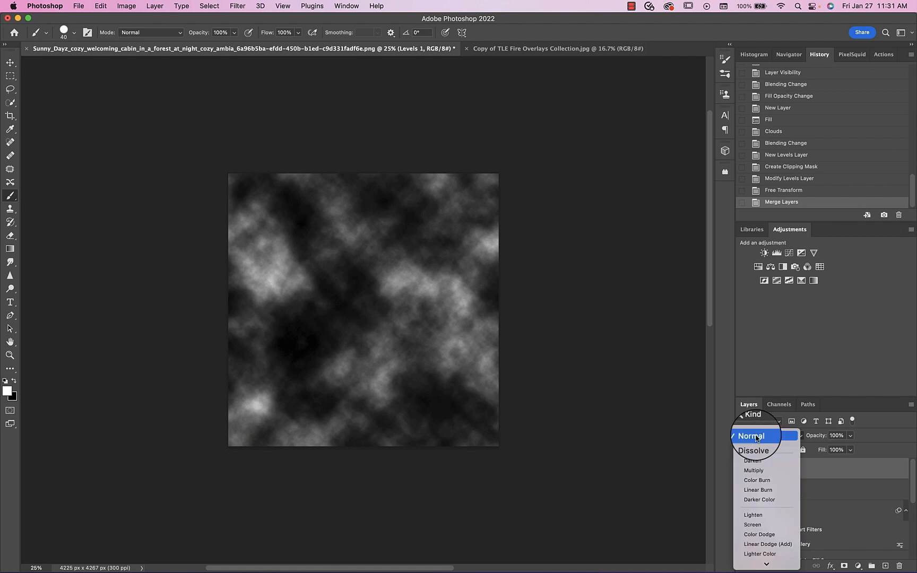
left_click(752, 531)
Free Transform the merged clouds layer, repositioning it over the scene and rotating it 84.56°
key("super+t")
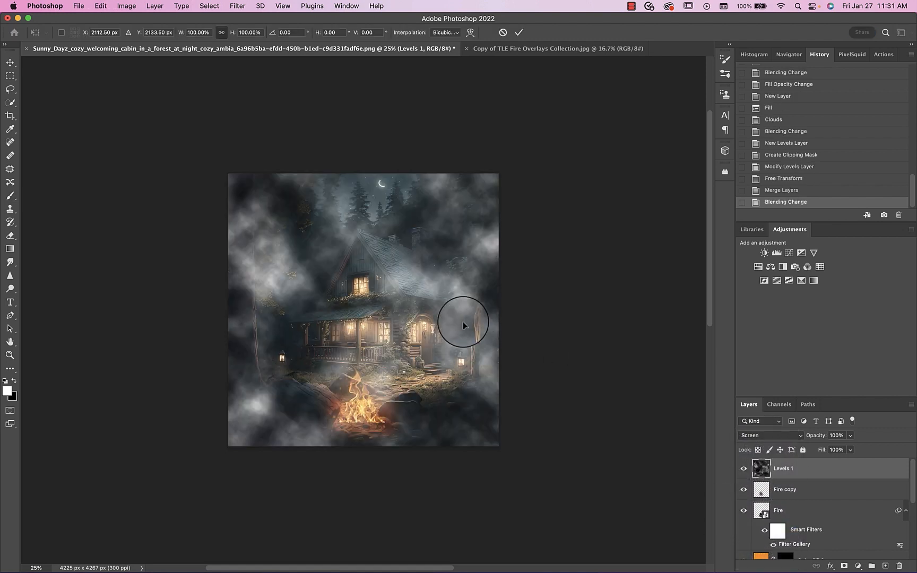
left_click_drag(462, 322, 295, 397)
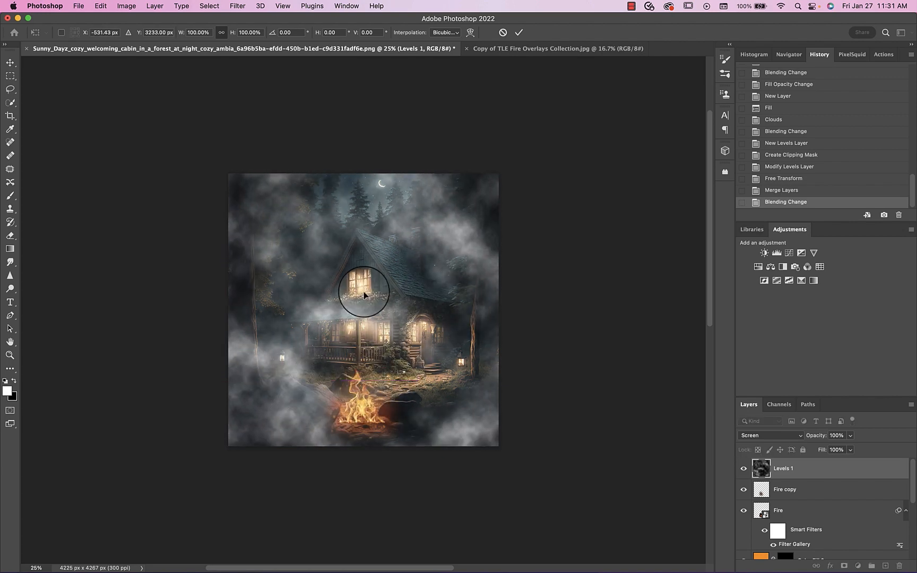
key("super+0")
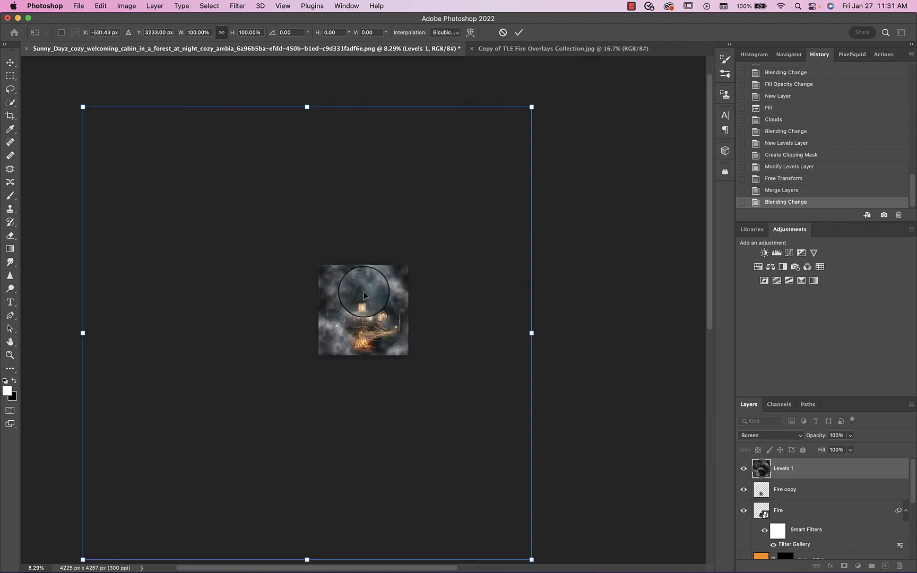
left_click_drag(618, 174, 373, 320)
mouse_move(613, 272)
left_mouse_down()
mouse_move(595, 266)
mouse_move(600, 259)
left_mouse_up()
left_click_drag(412, 320, 409, 320)
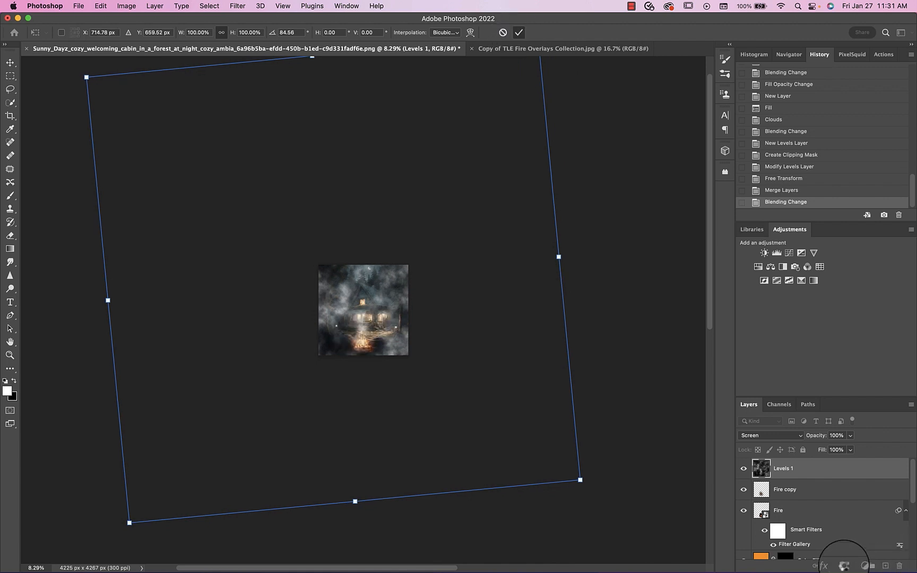
key("b")
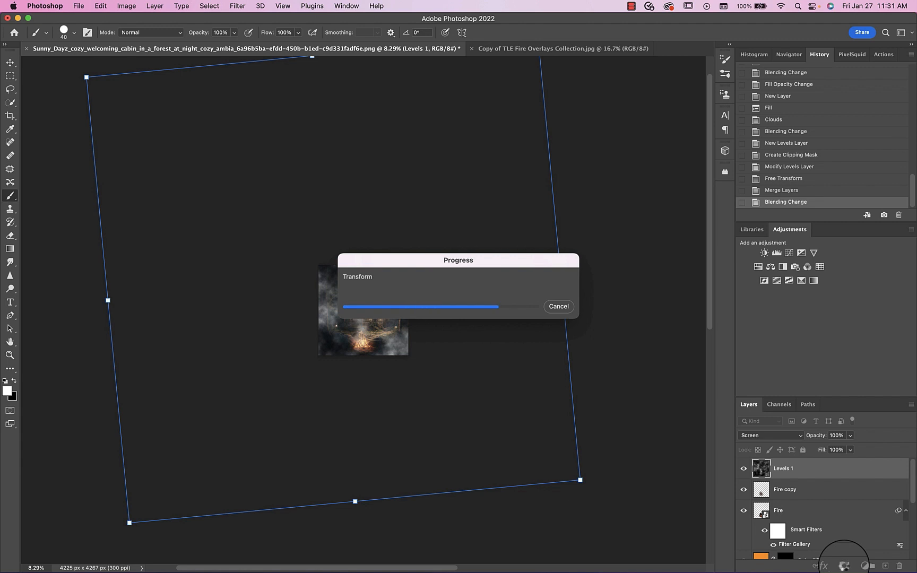
Add a layer mask to the merged clouds layer and invert it to black
left_click(844, 567)
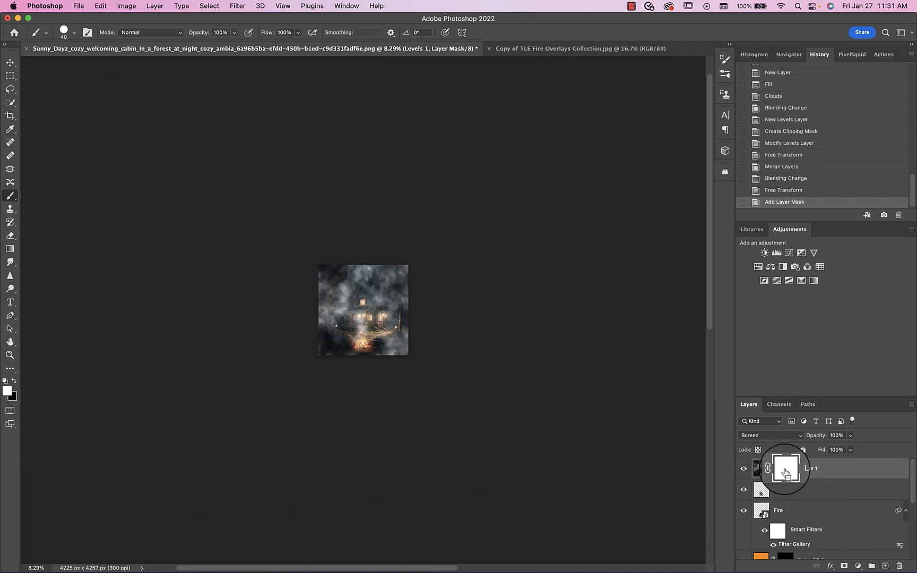
key("super+i")
key("super+0")
Set the Brush tool to 0% hardness, 18% flow and 87% opacity
left_click(64, 32)
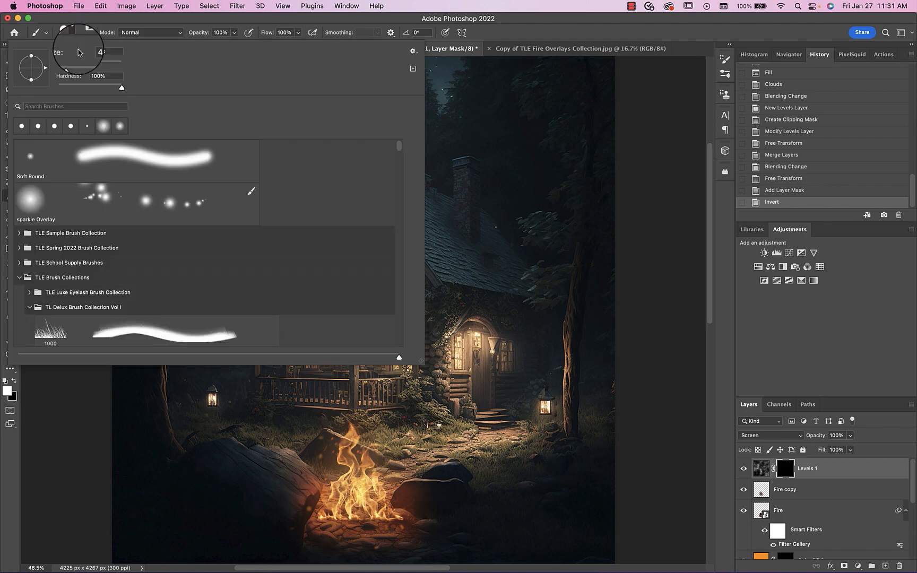
left_click(58, 89)
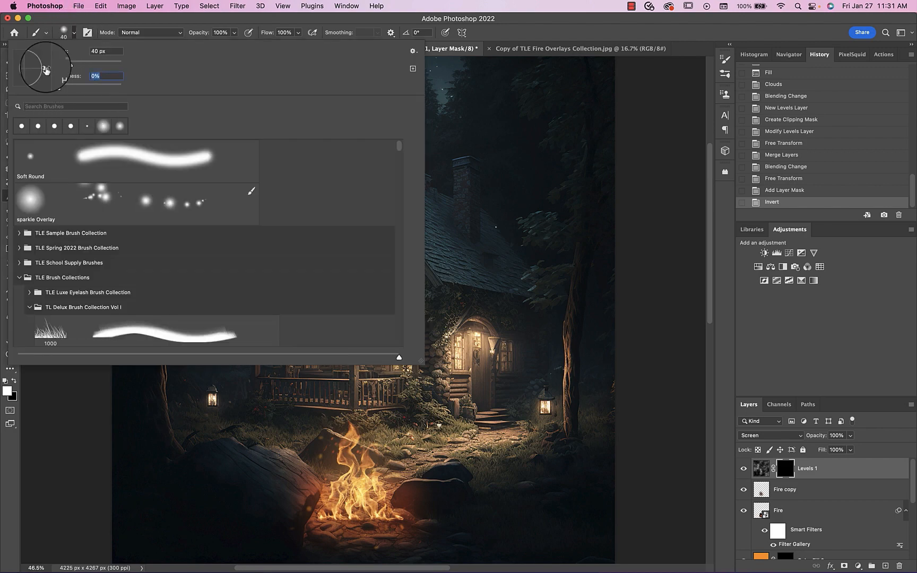
left_click(73, 36)
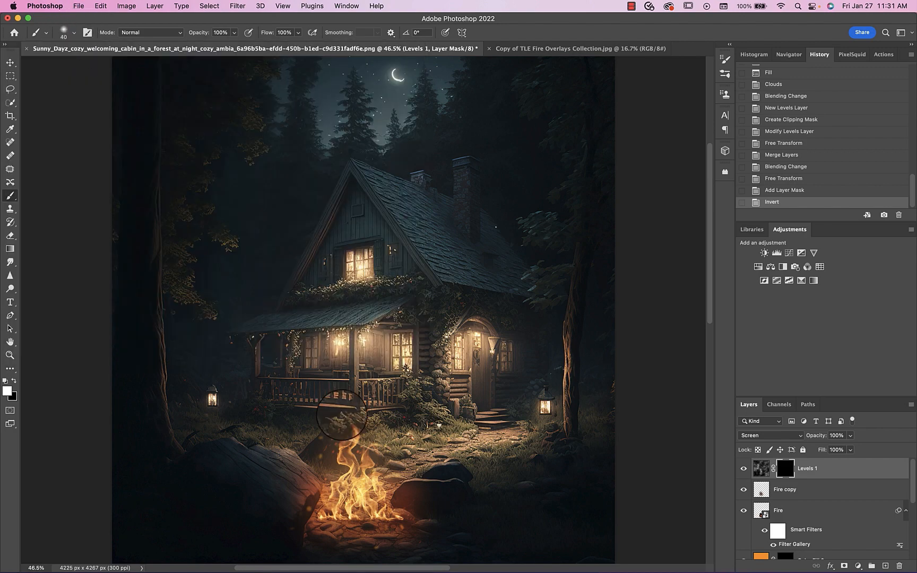
left_click(299, 33)
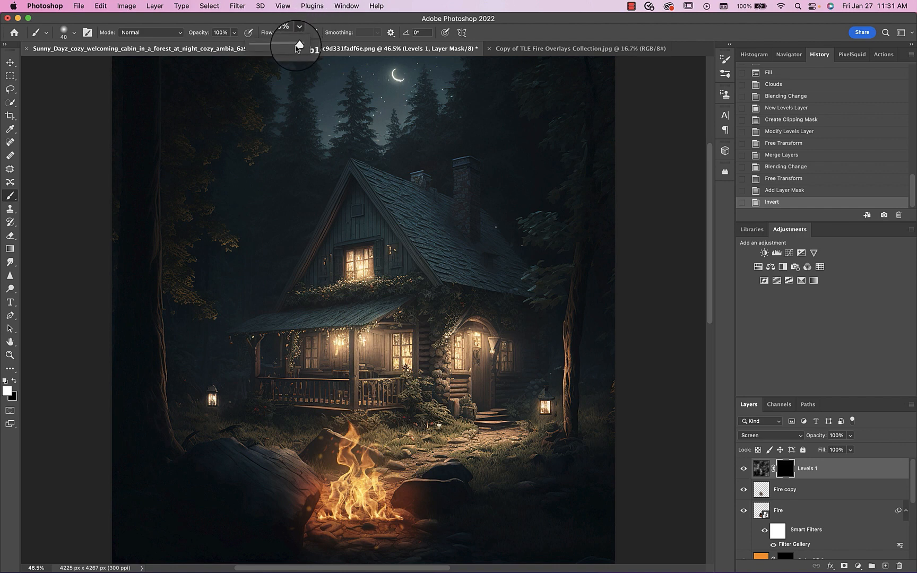
left_click(260, 46)
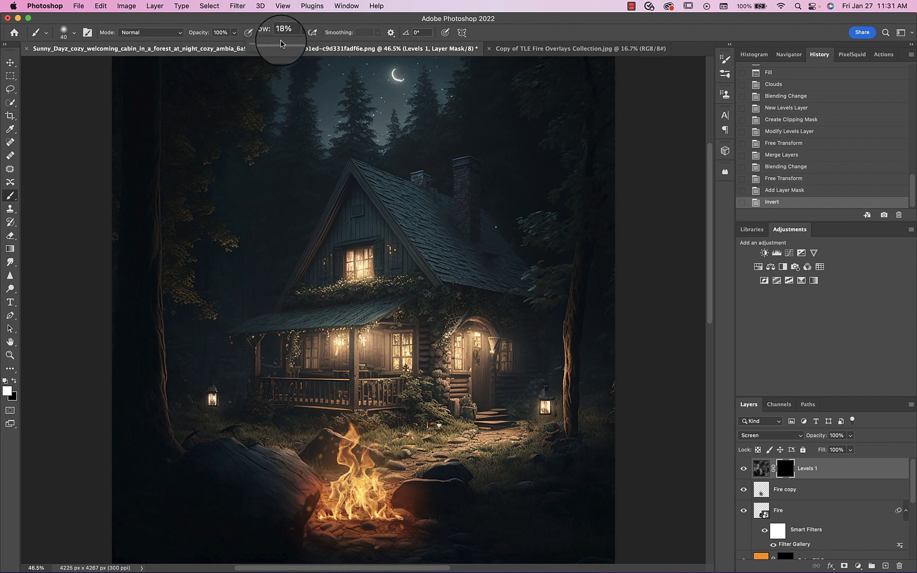
left_click(234, 33)
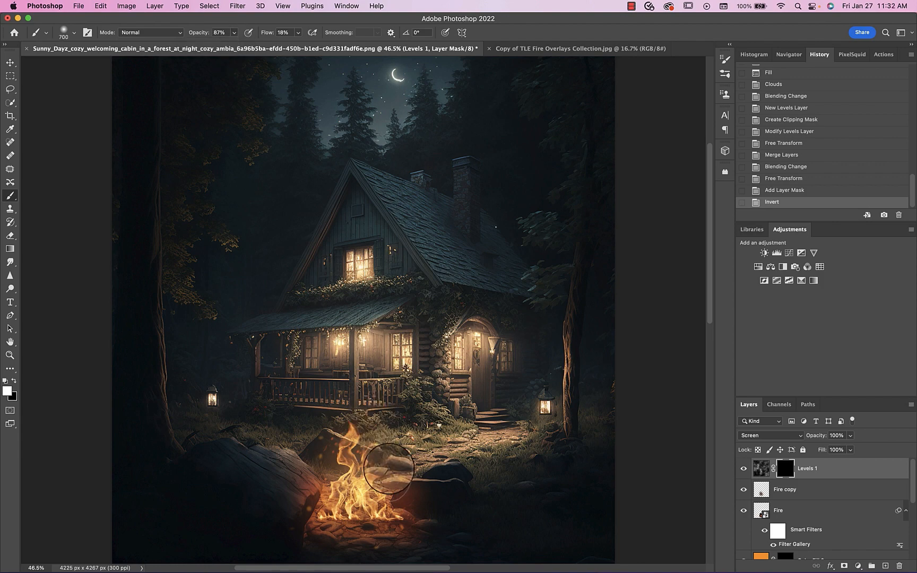
Turn off Transfer and Shape Dynamics in the brush settings
left_click(346, 5)
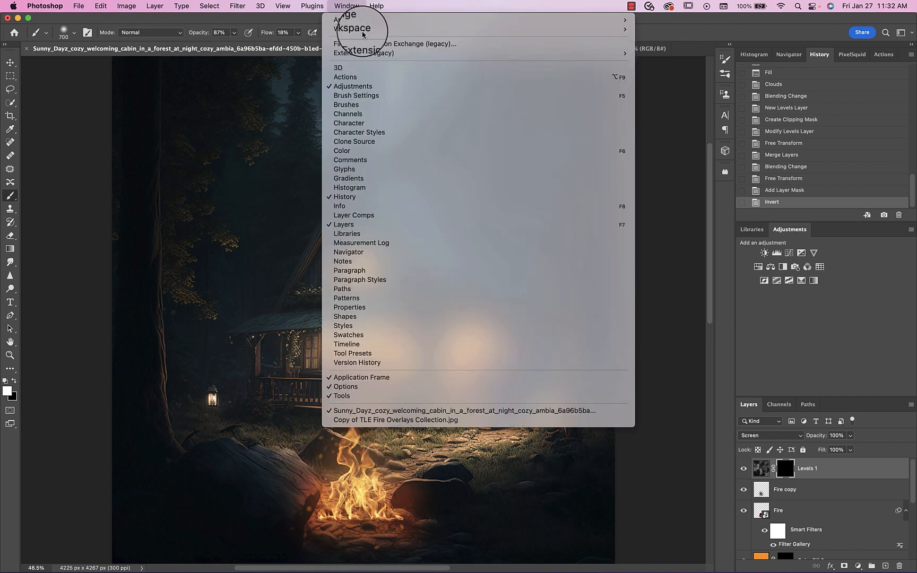
left_click(371, 96)
left_click(533, 148)
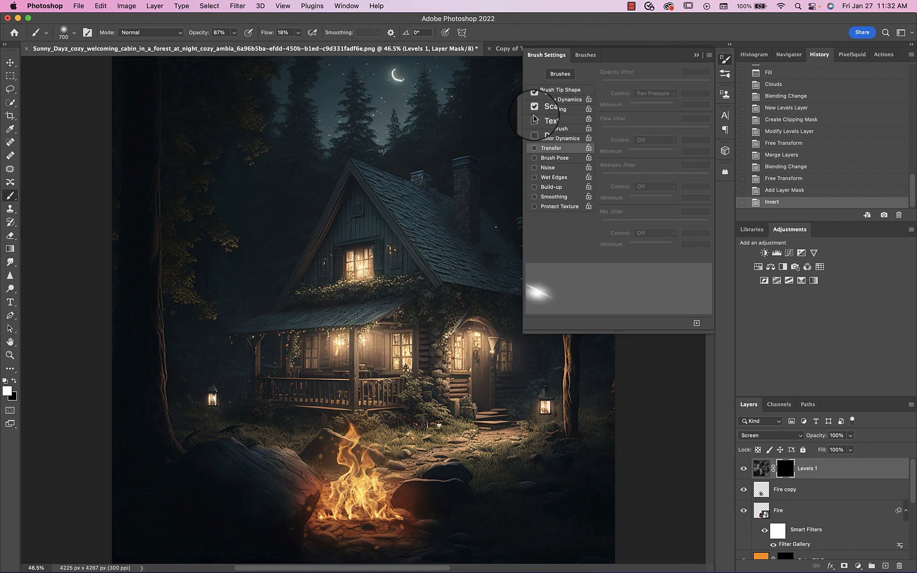
left_click(534, 100)
left_click(696, 55)
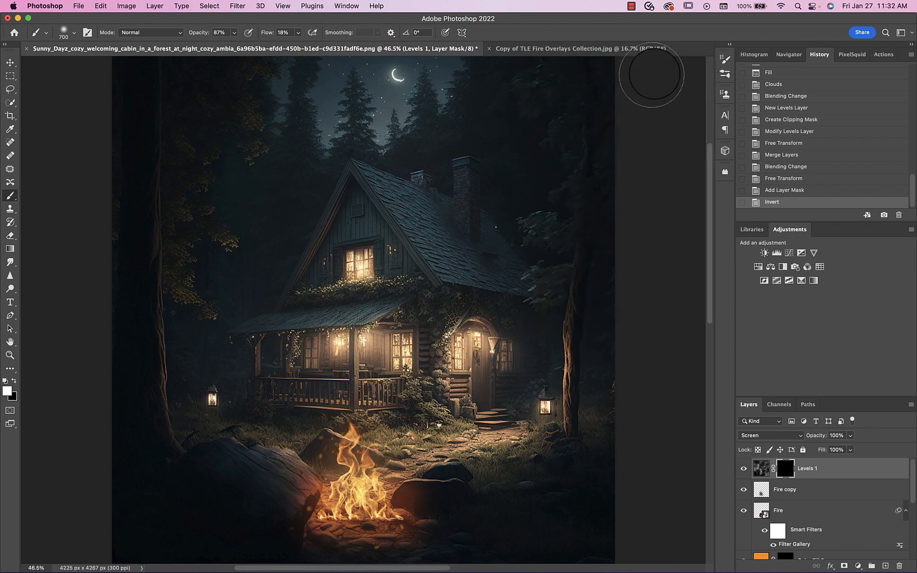
Paint white on the clouds mask with a 300 px brush to reveal smoke from the flame tips up to the porch railing
key("bracketleft")
key("bracketleft")
left_click(326, 423)
left_click(345, 439)
left_click(351, 396)
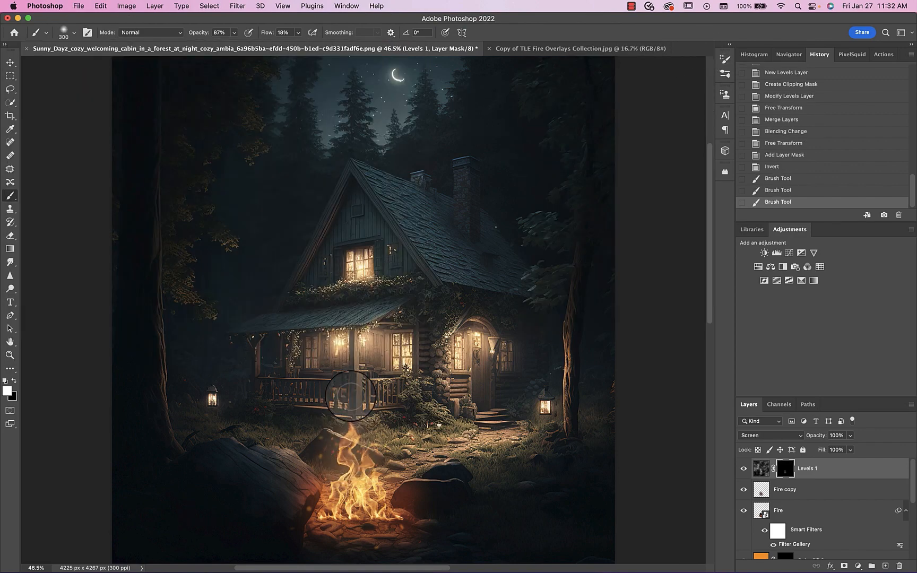
left_click(350, 392)
left_click(351, 383)
left_click(351, 377)
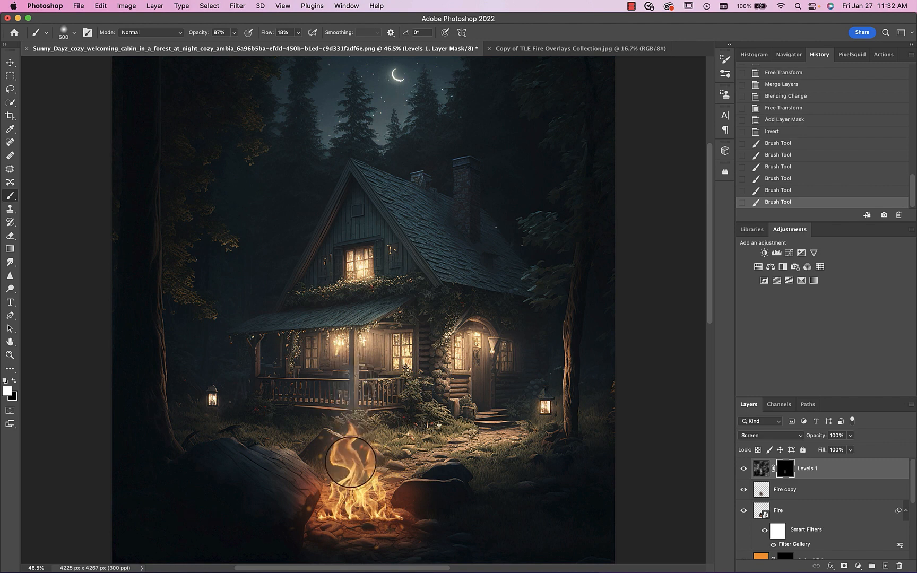
Enlarge the brush to 700 px and paint more smoke over the flames and up to the porch, comparing with the clouds layer hidden
key("bracketright")
key("bracketright")
left_click(365, 481)
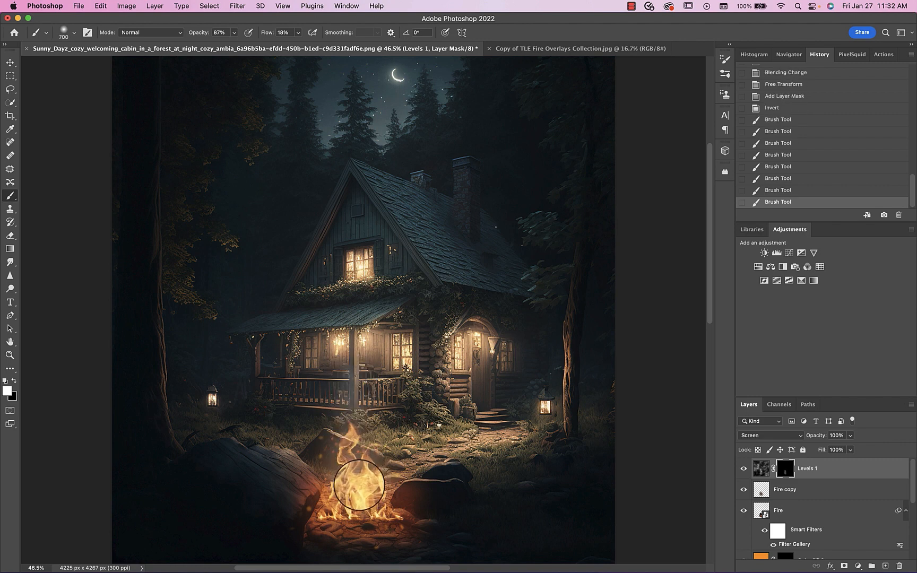
left_click(364, 470)
left_click(356, 425)
left_click(353, 414)
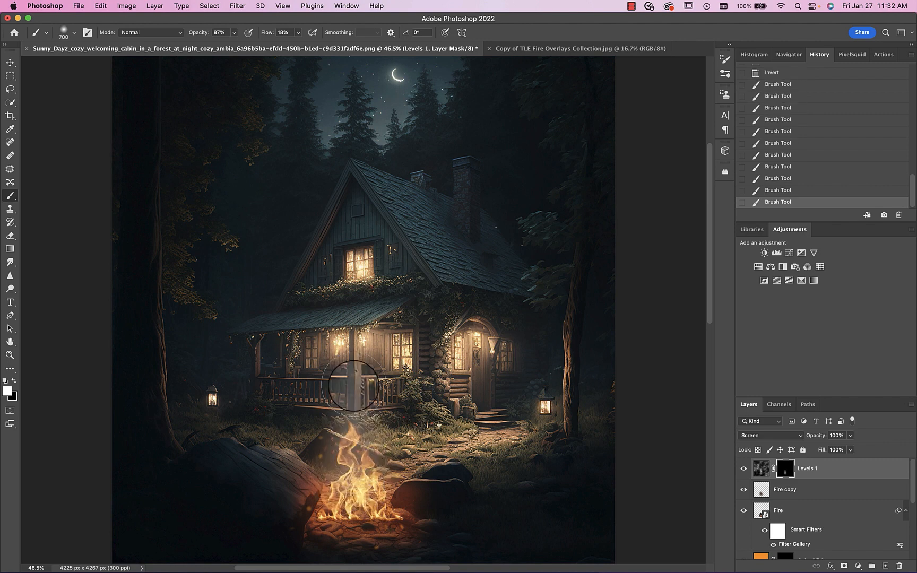
left_click(352, 383)
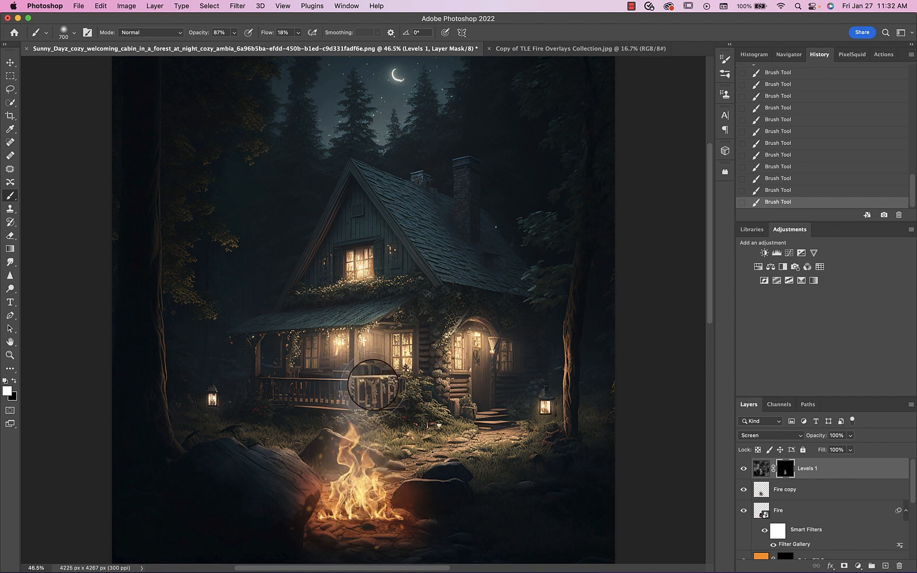
left_click(744, 468)
left_click(744, 468)
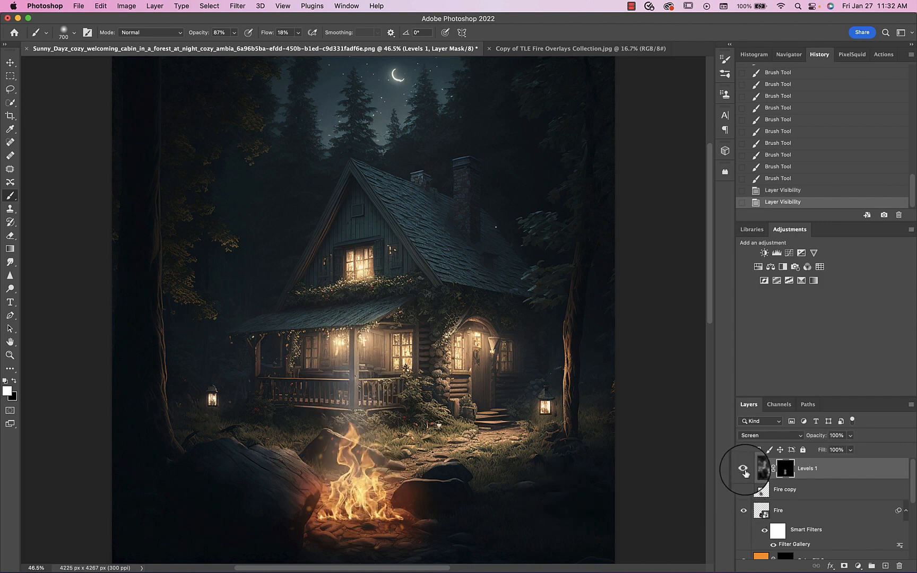
Add a Levels adjustment clipped to the smoke layer, raising its black input to 51 and lowering its white input to boost contrast
left_click(776, 254)
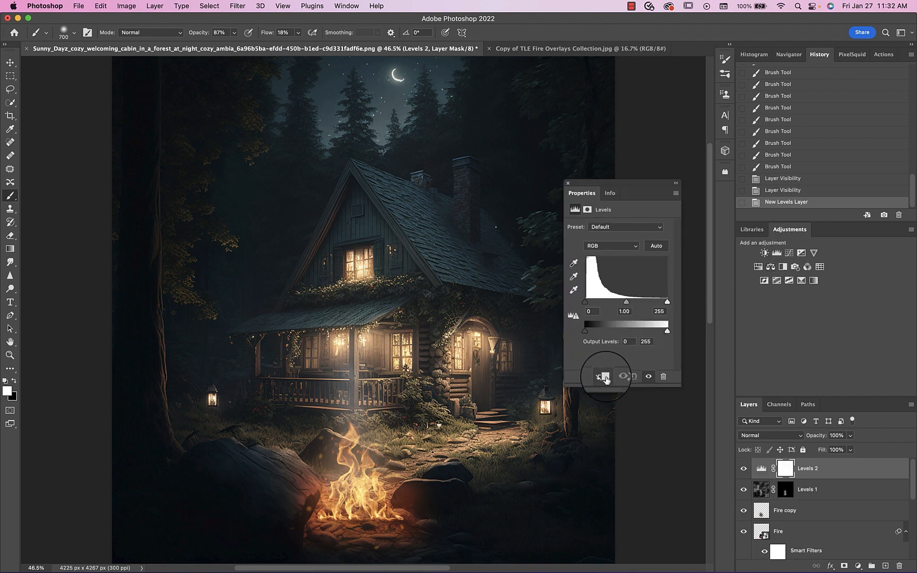
left_click(604, 376)
left_click_drag(622, 301, 622, 302)
left_click_drag(585, 302, 600, 303)
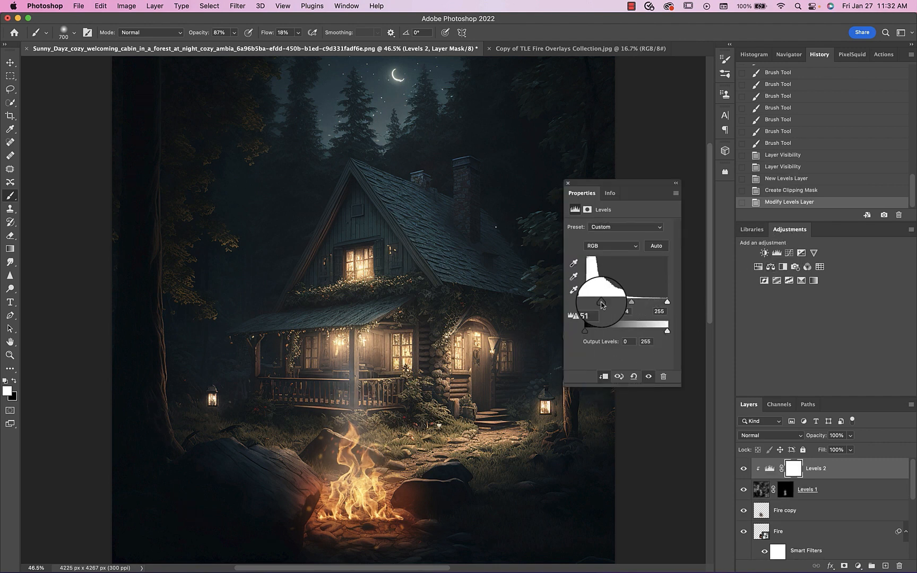
left_click_drag(667, 301, 627, 302)
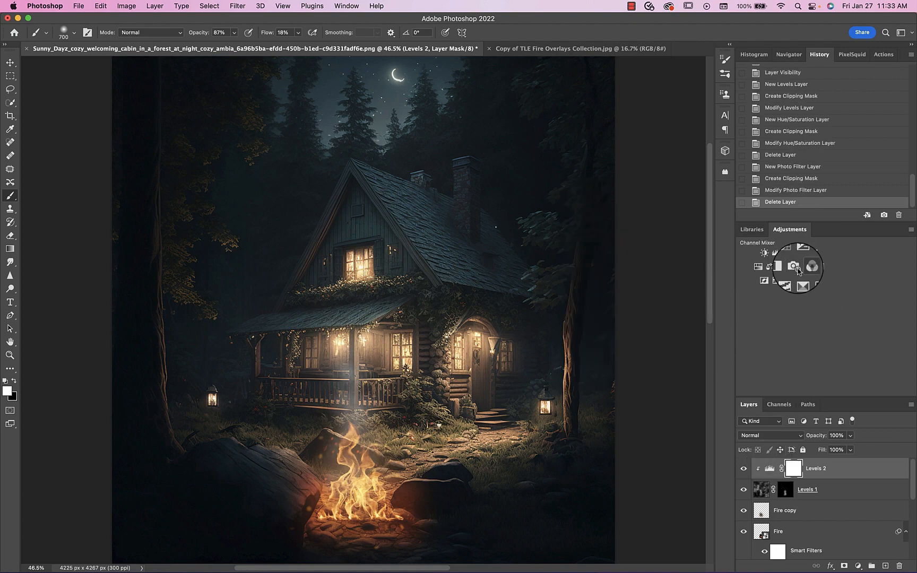
Add a Photo Filter adjustment clipped to the smoke, using Warming Filter (85) with increased density
left_click(794, 266)
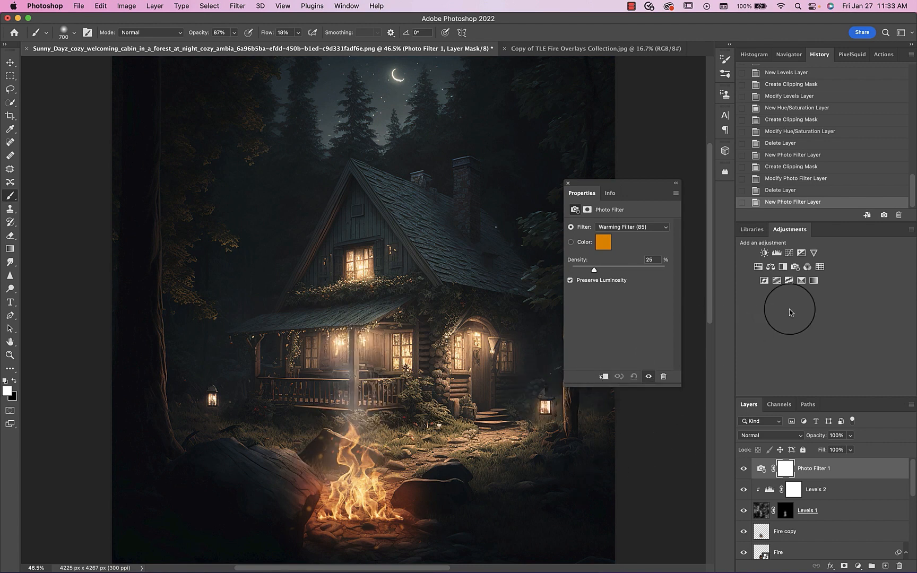
left_click(604, 376)
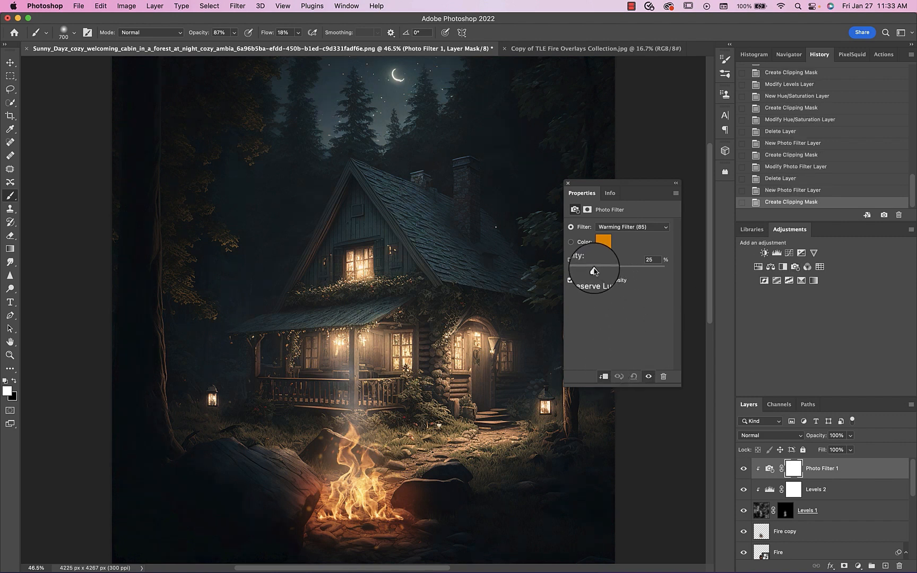
left_click_drag(640, 271, 640, 271)
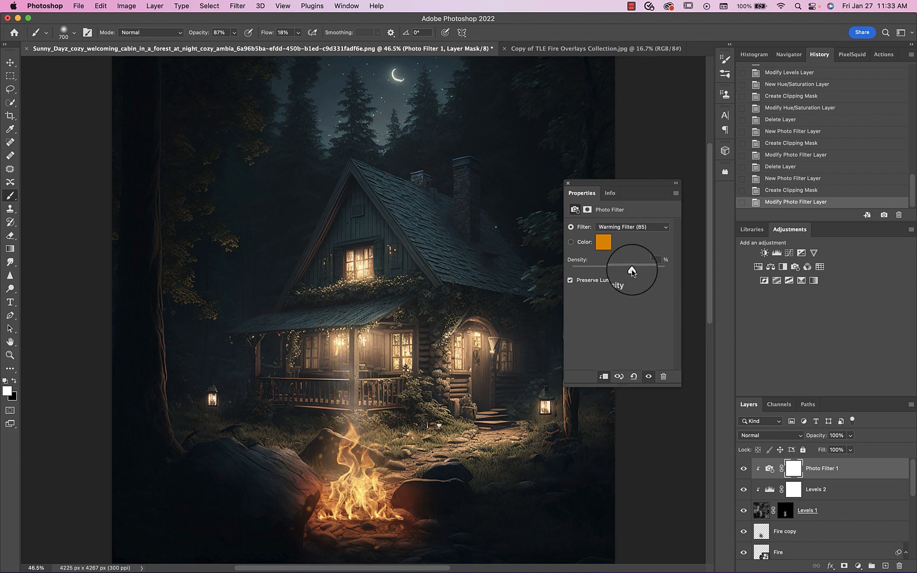
left_click(567, 184)
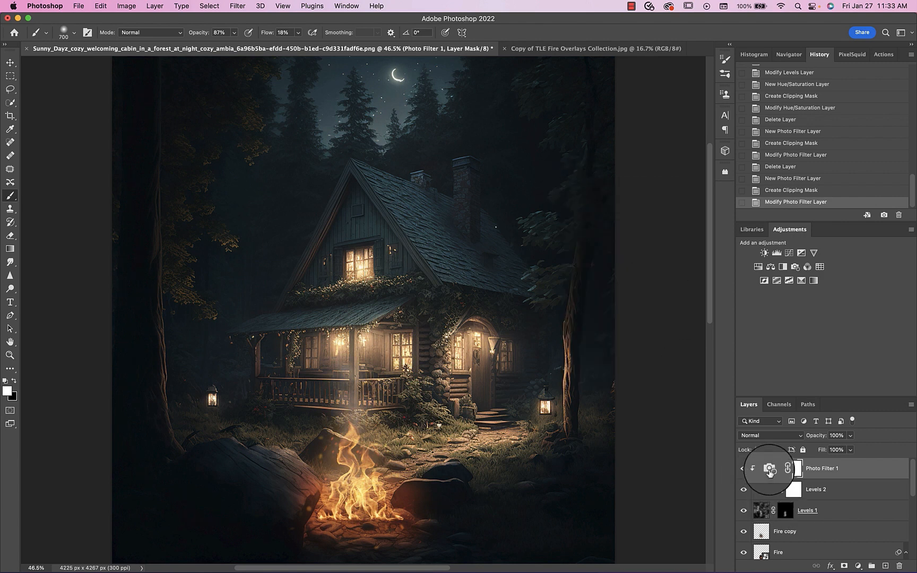
Add an orange solid color fill layer (#ffab1a) above the Photo Filter layer
left_click(770, 469)
left_click(858, 566)
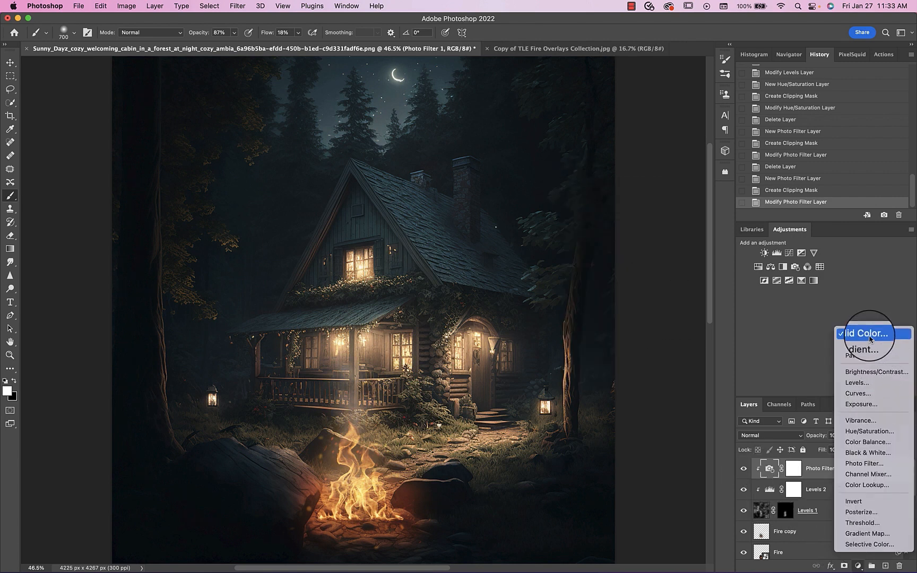
left_click(871, 332)
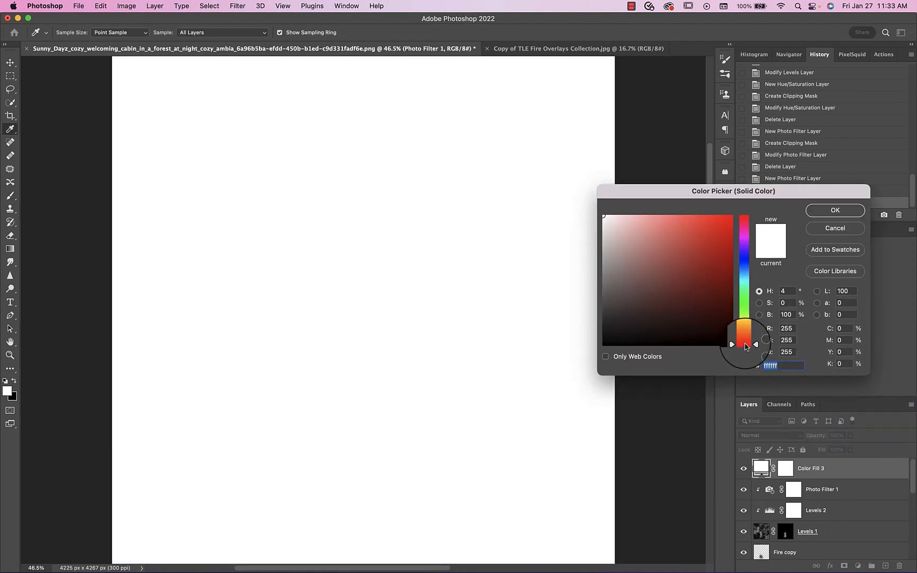
left_click_drag(745, 346, 744, 331)
left_click_drag(726, 273, 719, 214)
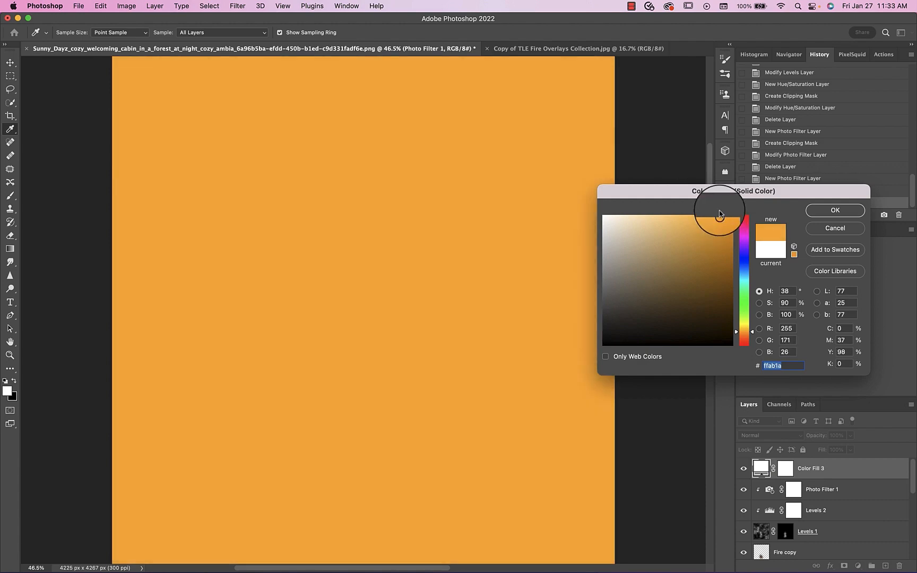
left_click(834, 210)
Set the orange fill layer's blend mode to Dissolve and invert its mask to black
left_click(772, 435)
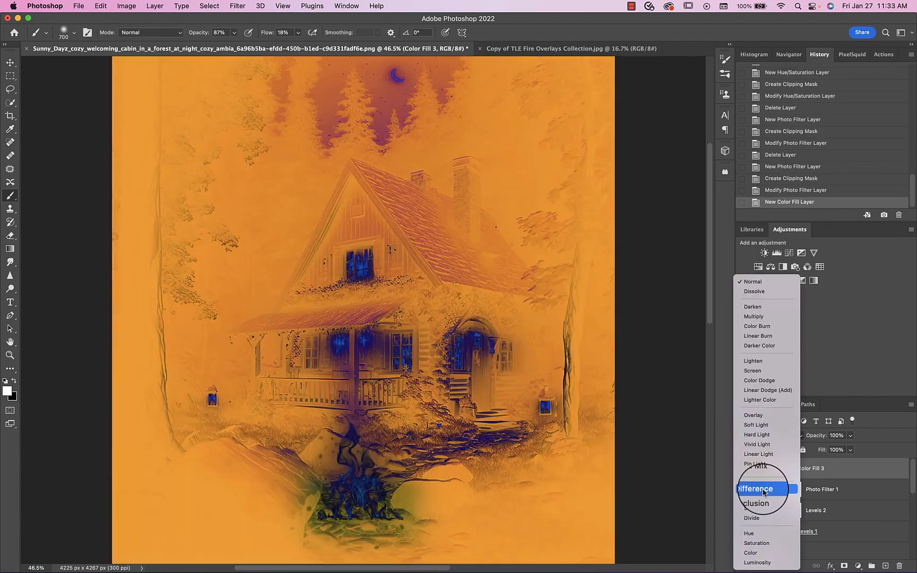
left_click(754, 290)
left_click(785, 470)
key("super+i")
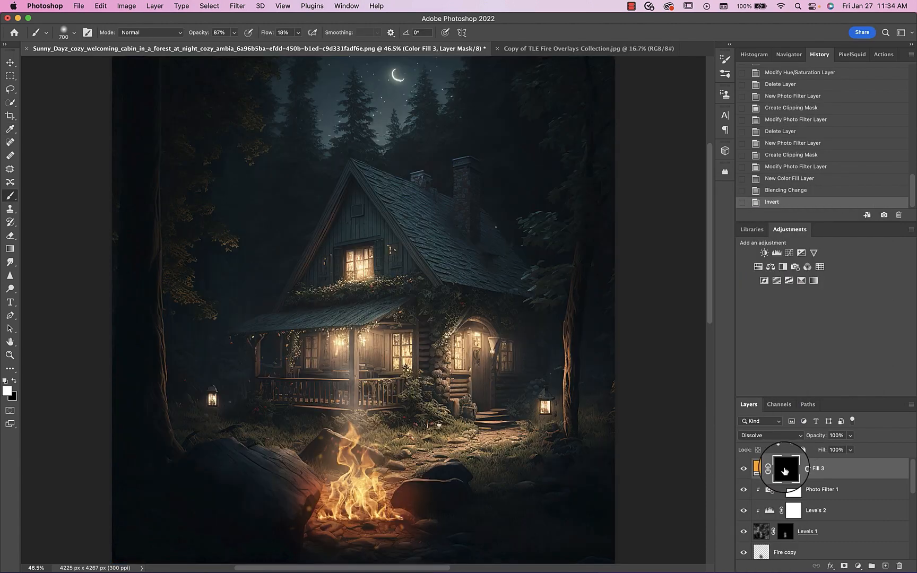
Enlarge the brush to 1100 px, lower the orange fill's opacity to 9%, and paint white on its mask over the campfire
key("bracketright")
key("bracketright")
key("bracketright")
key("bracketright")
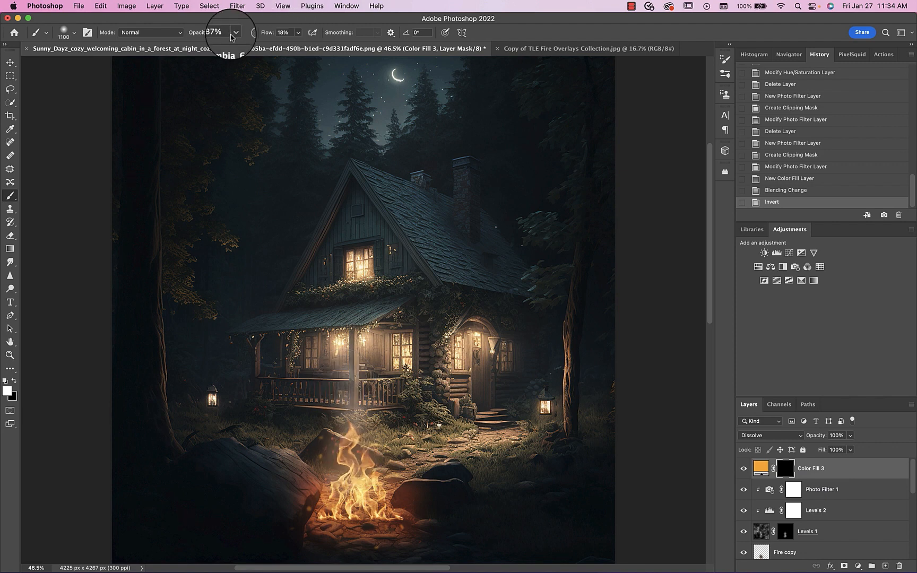
left_click(849, 435)
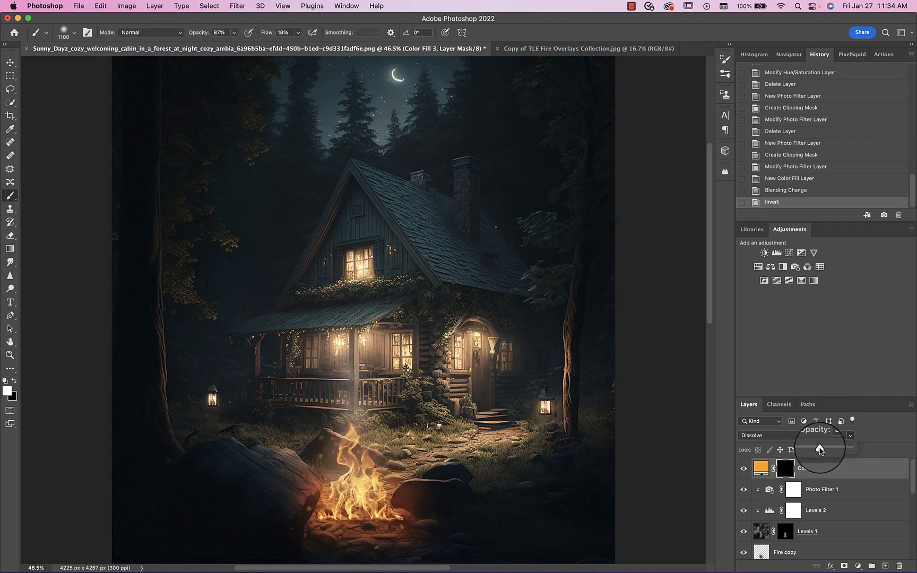
left_click_drag(807, 448, 807, 448)
mouse_move(402, 461)
left_mouse_down()
mouse_move(396, 480)
mouse_move(351, 470)
left_mouse_up()
left_click(353, 472)
Raise the orange Dissolve fill layer's opacity to 23%, judging the speckles close up on the flames
key("super+equal")
key("super+equal")
key("super+equal")
key("super+equal")
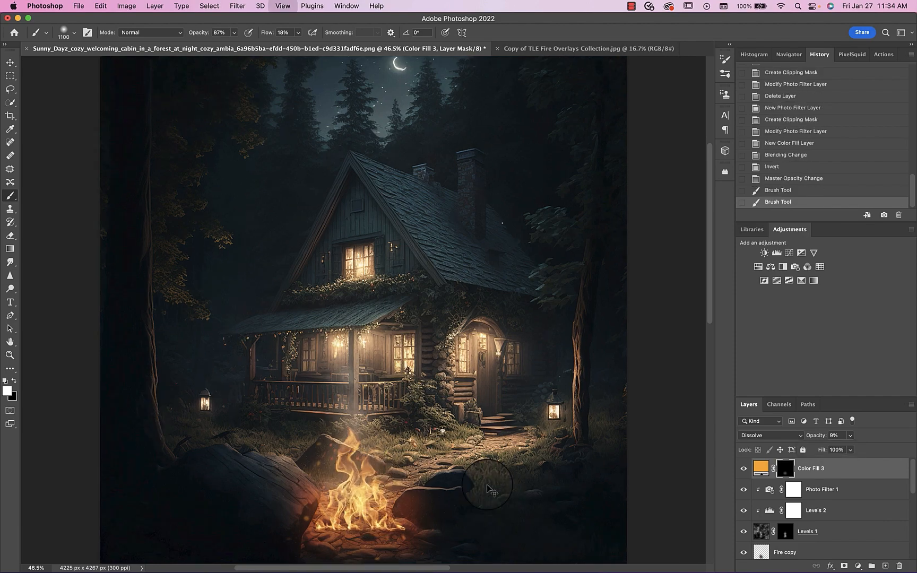
scroll(489, 486, "down", 10)
left_click_drag(849, 435, 858, 449)
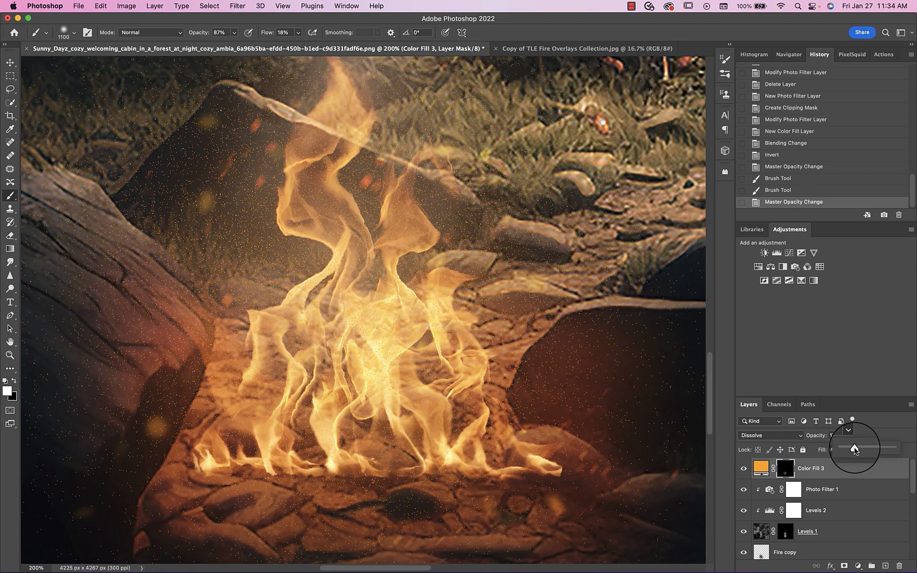
left_click_drag(857, 449, 857, 449)
Group all layers from the orange Dissolve fill down to Color Fill 1, leaving the Background outside the group
left_click(761, 468)
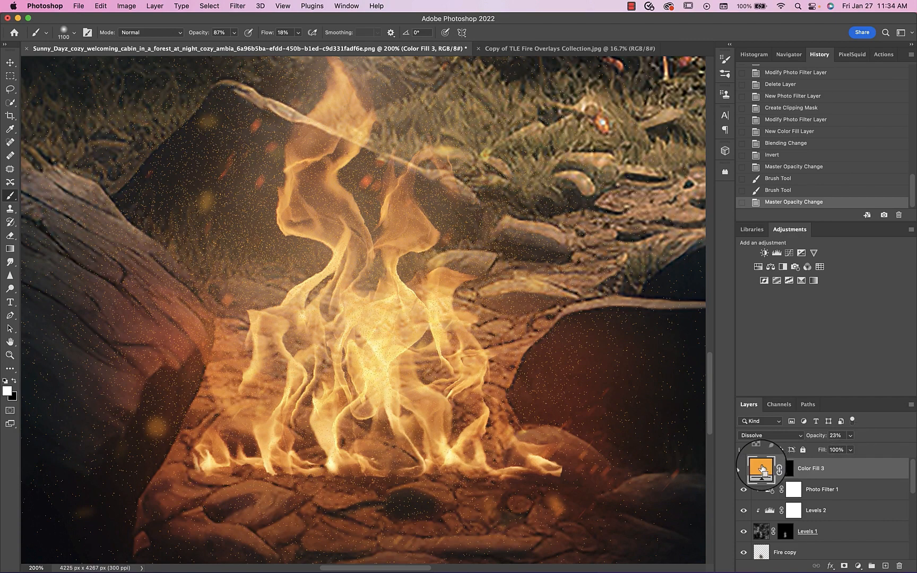
key("super+0")
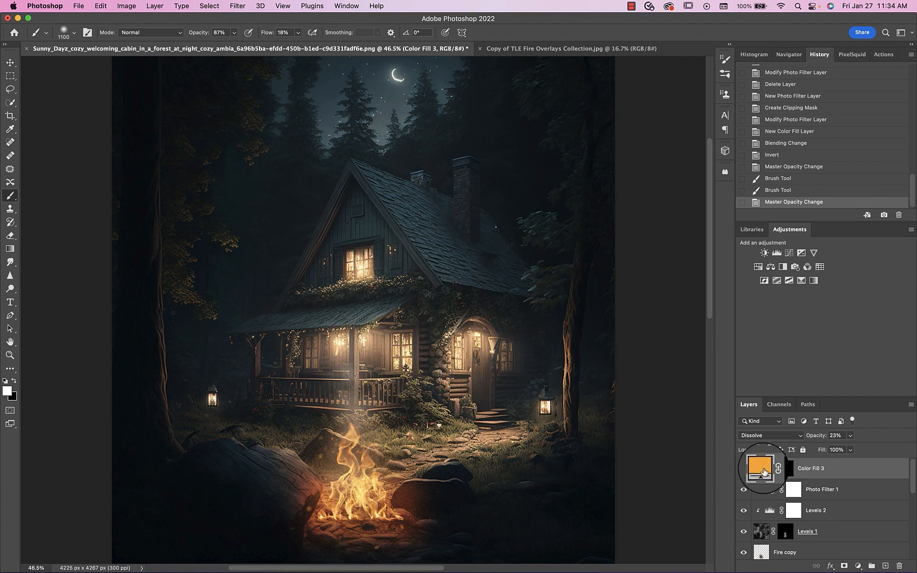
scroll(763, 471, "down", 10)
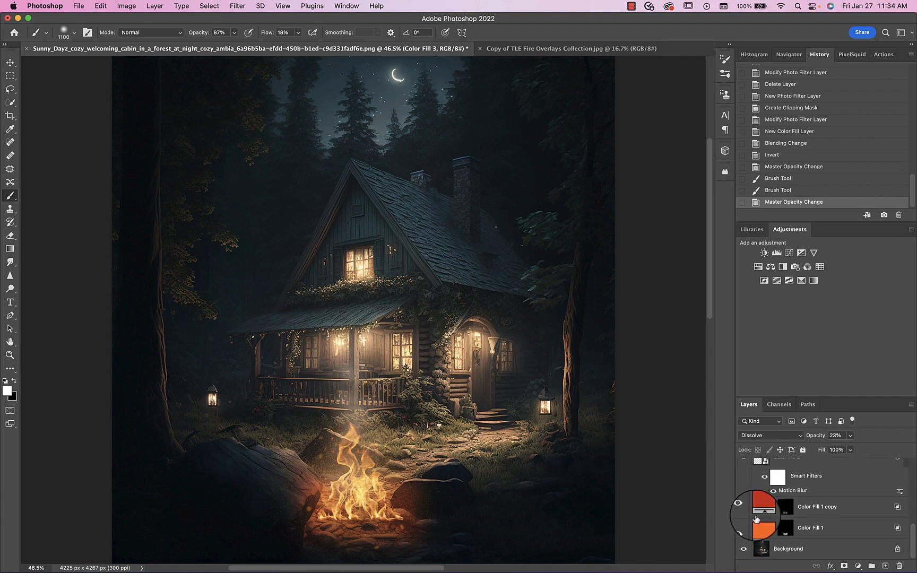
left_click(762, 530, "shift")
key("super+g")
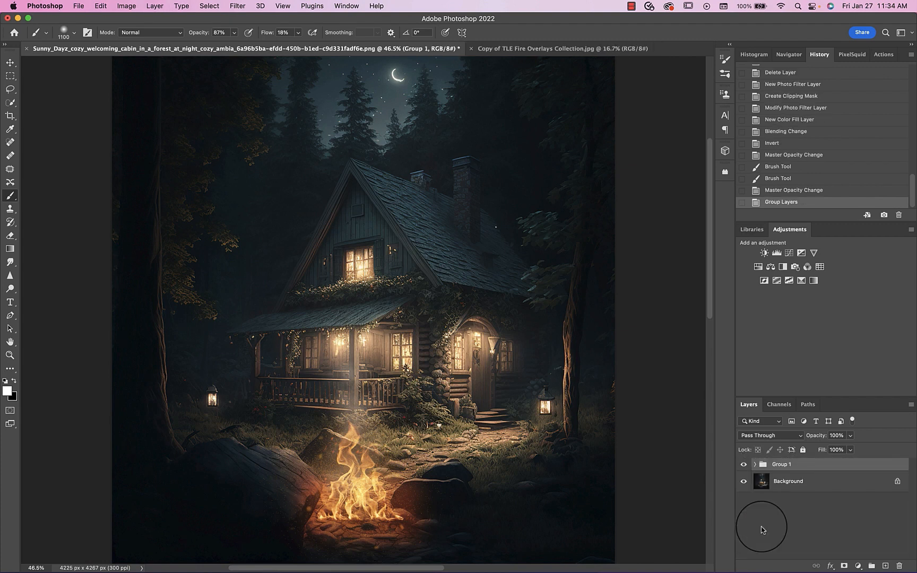
Compare the scene before and after by hiding and showing the whole fire group
left_click(744, 465)
left_click(743, 464)
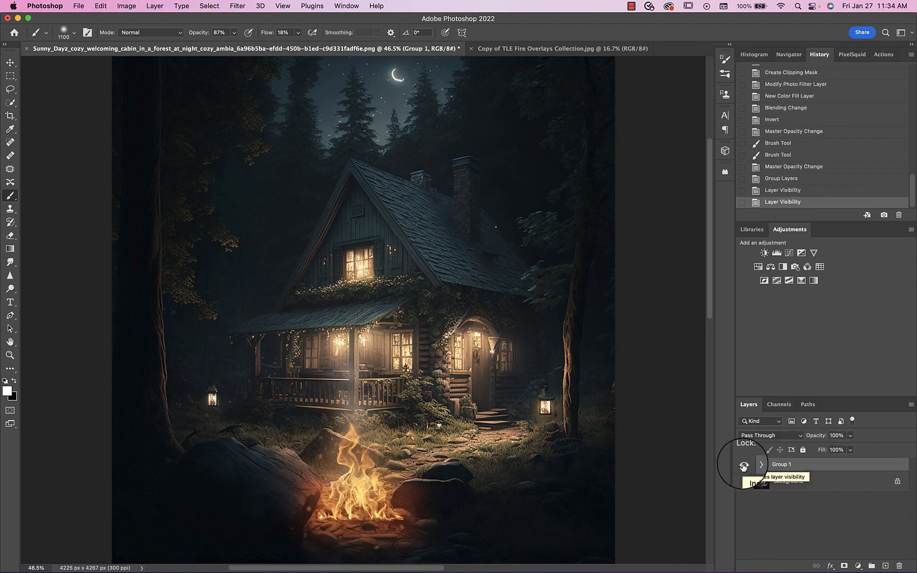
left_click(743, 465)
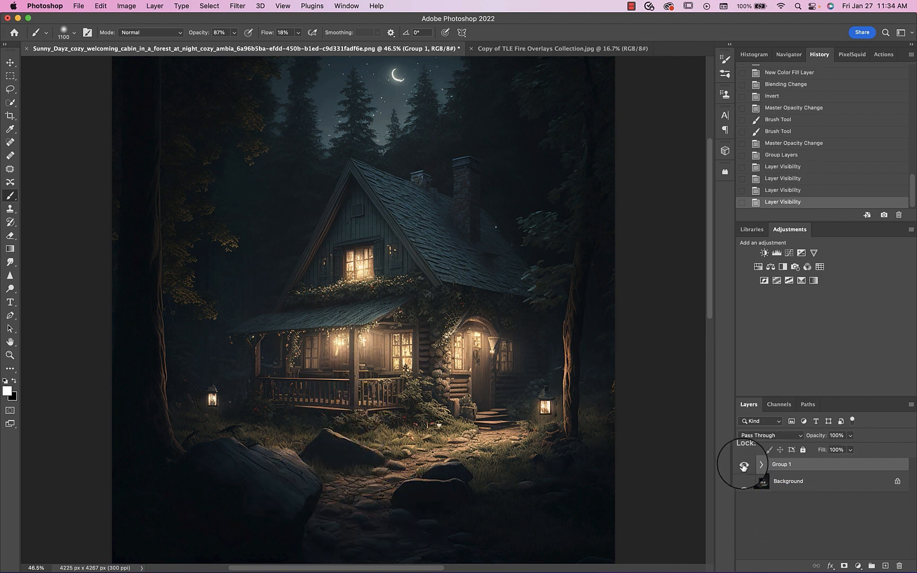
left_click(744, 466)
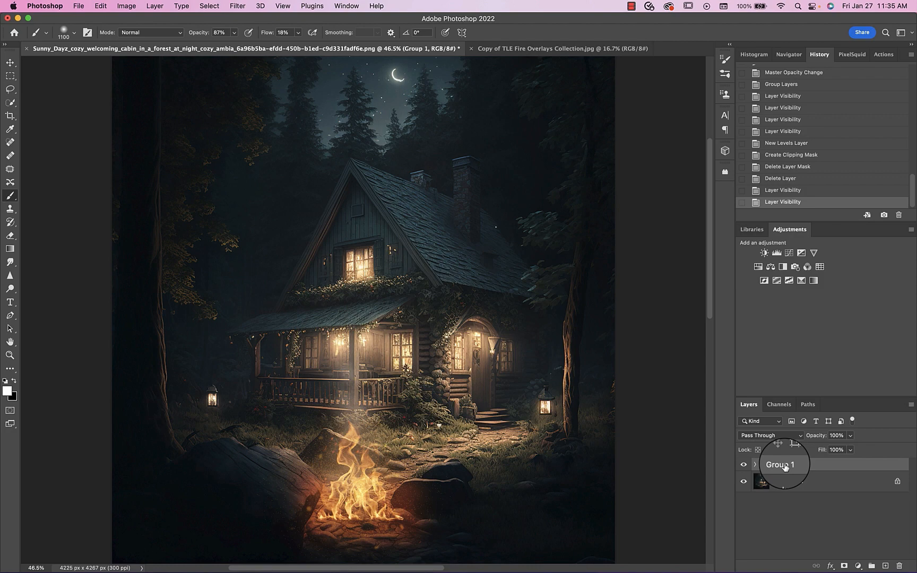
Add a darkening Curves adjustment above the orange fill inside the group and invert its mask to black
left_click(755, 465)
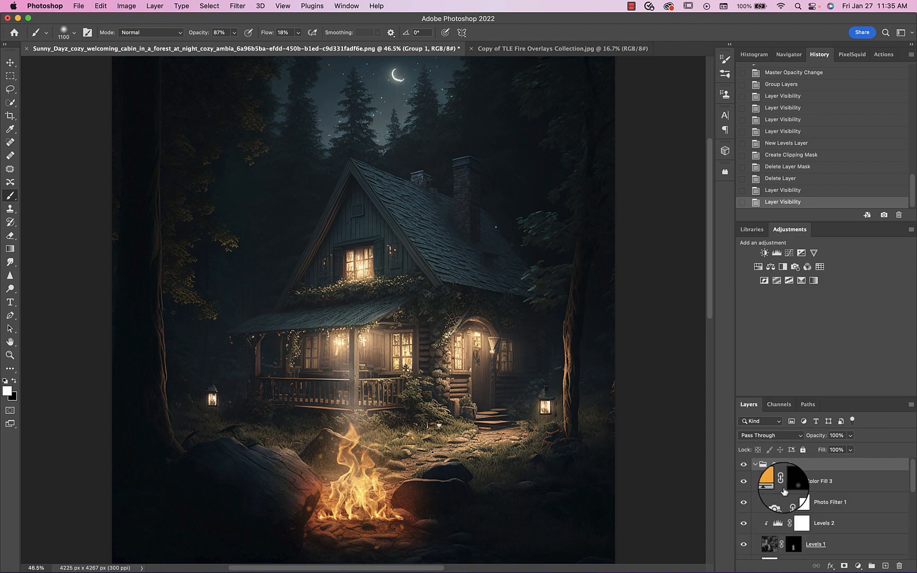
key("super+equal")
key("super+equal")
key("super+equal")
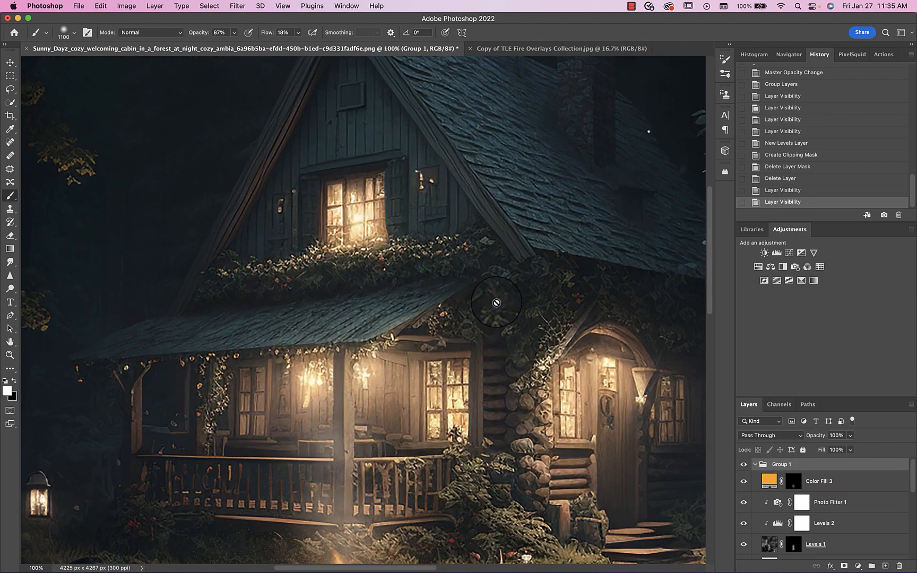
scroll(496, 303, "down", 15)
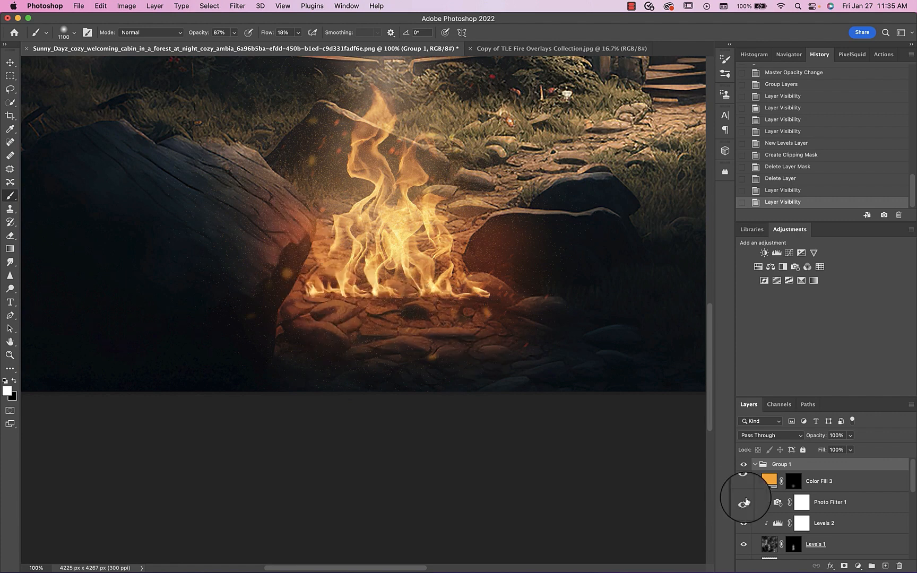
left_click(769, 480)
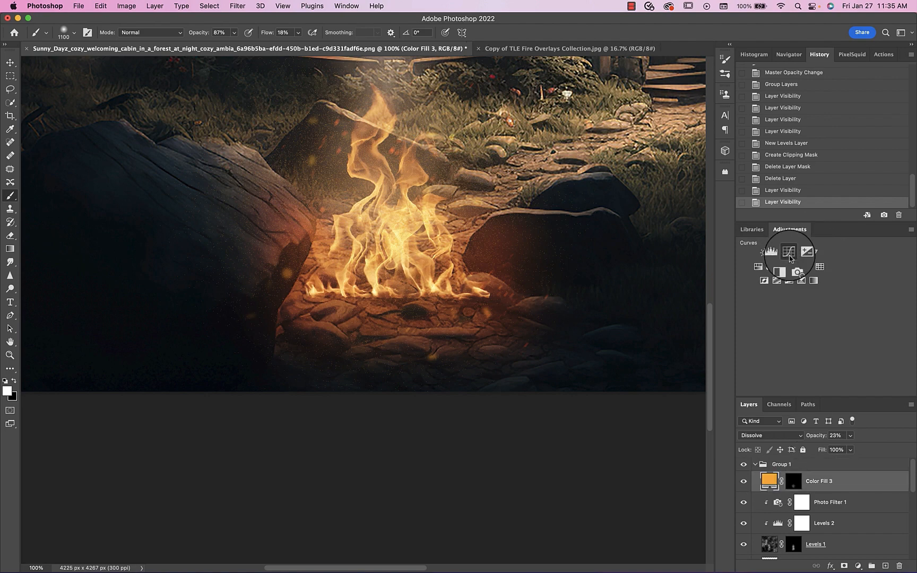
left_click(789, 254)
left_click_drag(630, 290, 636, 297)
left_click(793, 483)
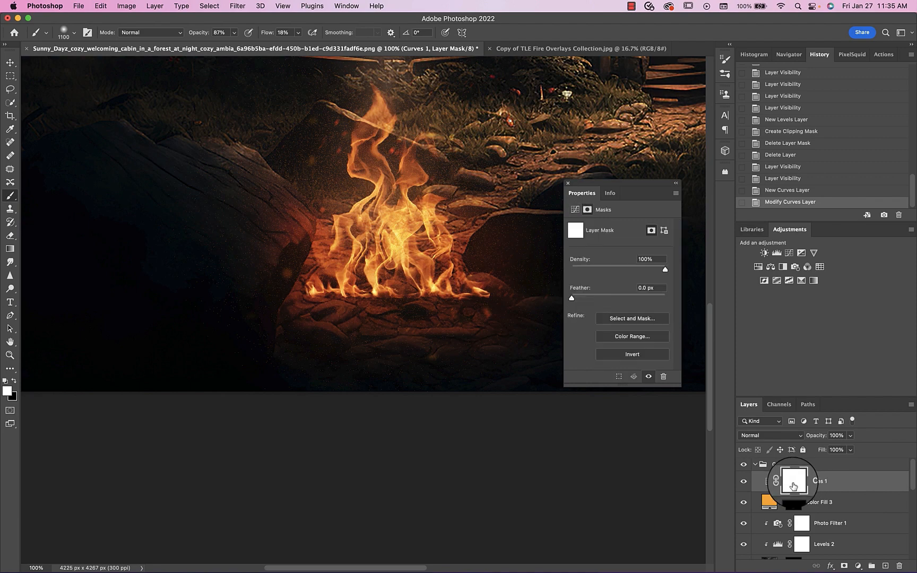
key("super+i")
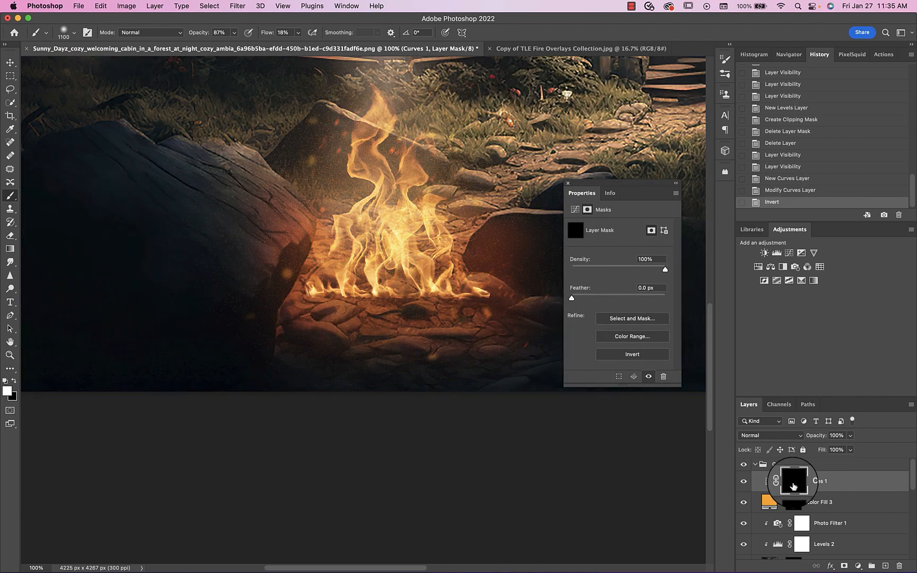
Add a second Curves adjustment that brightens the image slightly and invert its mask to black
left_click(789, 252)
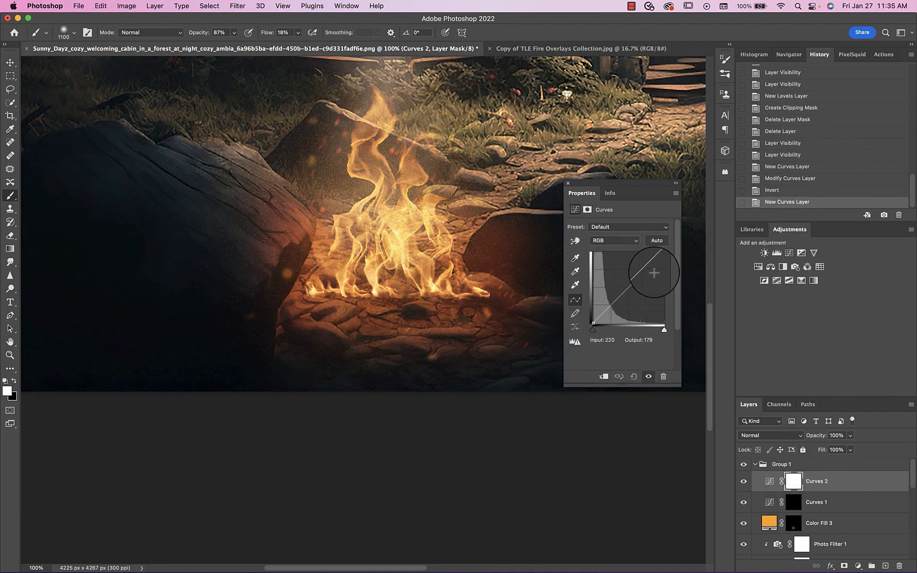
left_click_drag(626, 289, 624, 286)
left_click(793, 483)
key("super+i")
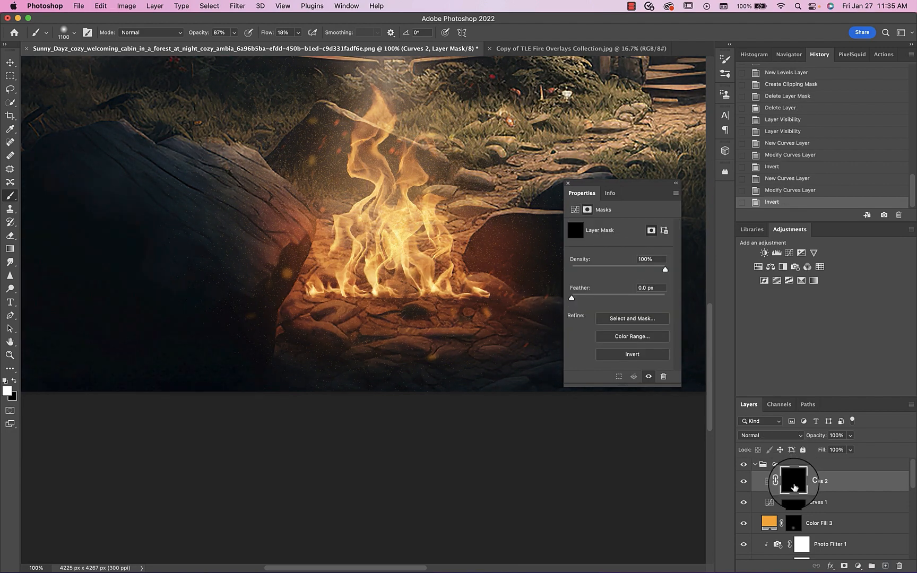
Paint white on the Curves 1 mask with small brushes up to 30 px to darken gaps and shadows between the stones below the flames
key("super+equal")
key("super+equal")
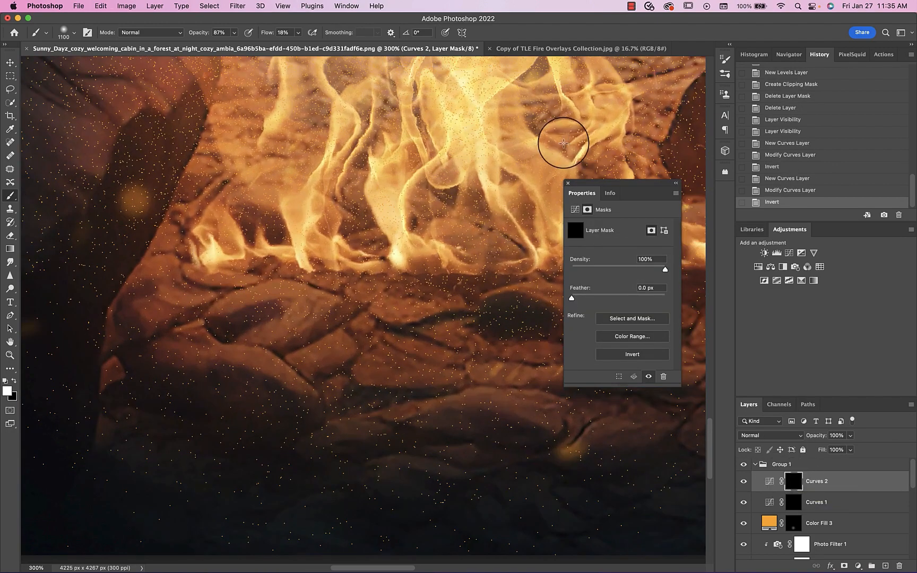
left_click(568, 183)
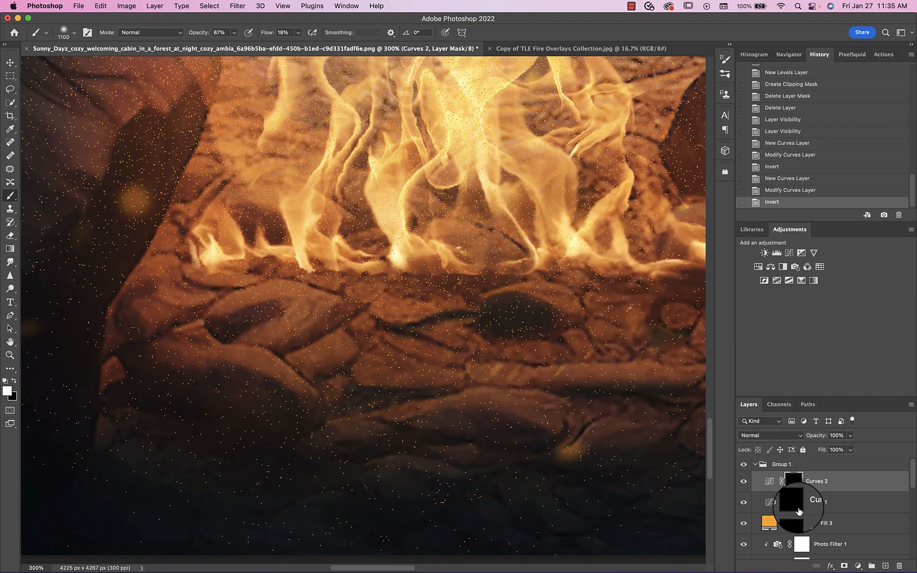
left_click(794, 502)
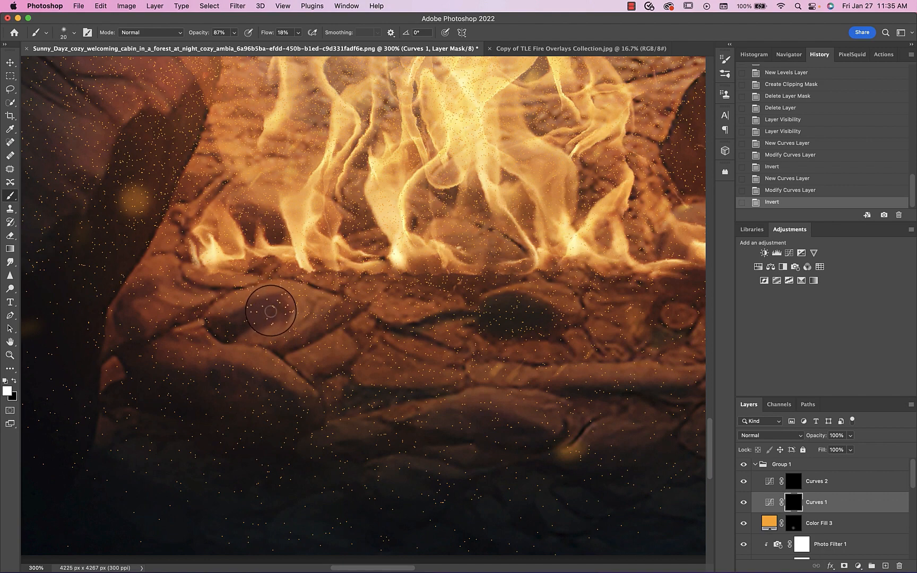
mouse_move(271, 311)
left_mouse_down()
mouse_move(228, 322)
mouse_move(249, 312)
left_mouse_up()
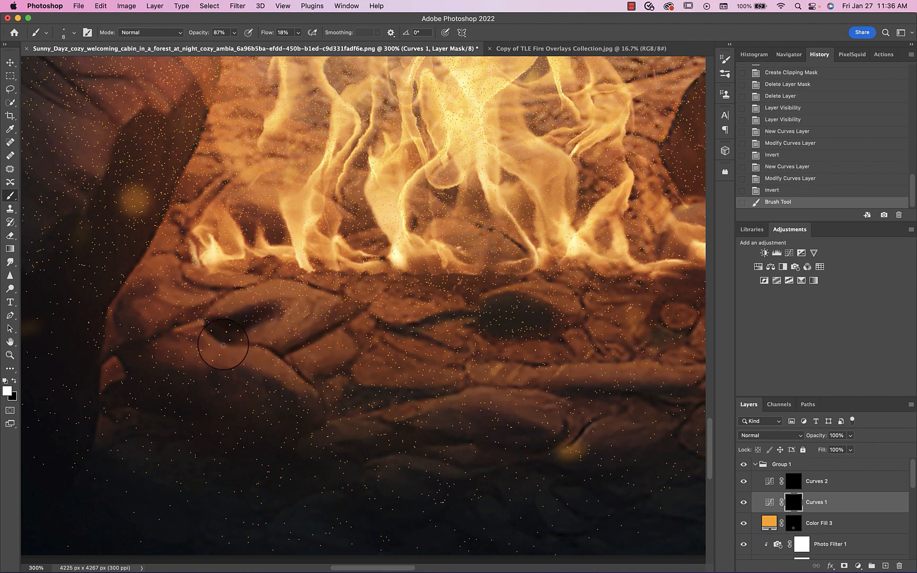
mouse_move(222, 345)
left_mouse_down()
mouse_move(205, 334)
mouse_move(166, 338)
mouse_move(164, 307)
mouse_move(143, 290)
mouse_move(119, 324)
left_mouse_up()
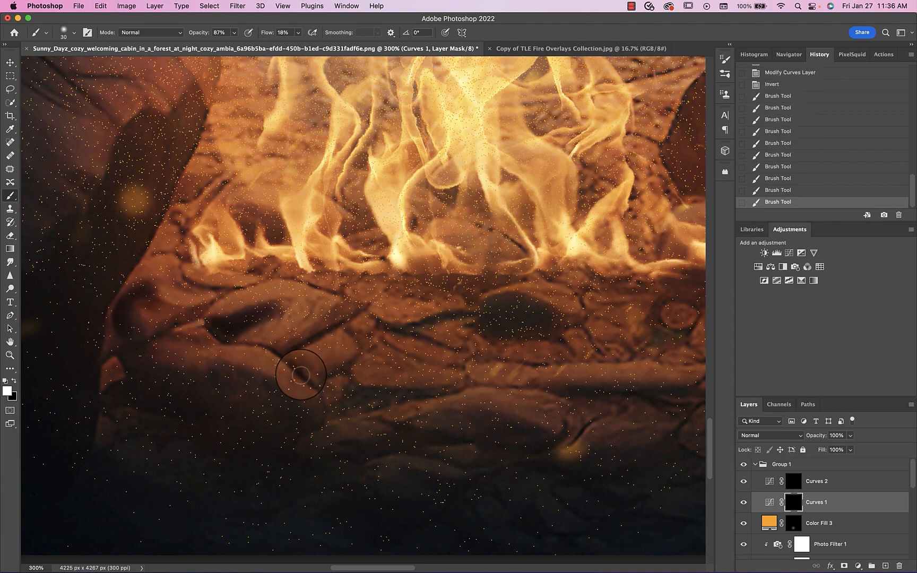
left_click_drag(481, 300, 546, 311)
Paint highlights on the stones in the Curves 2 mask, raising brush opacity to 100% and reducing its size to 10 px
left_click(793, 480)
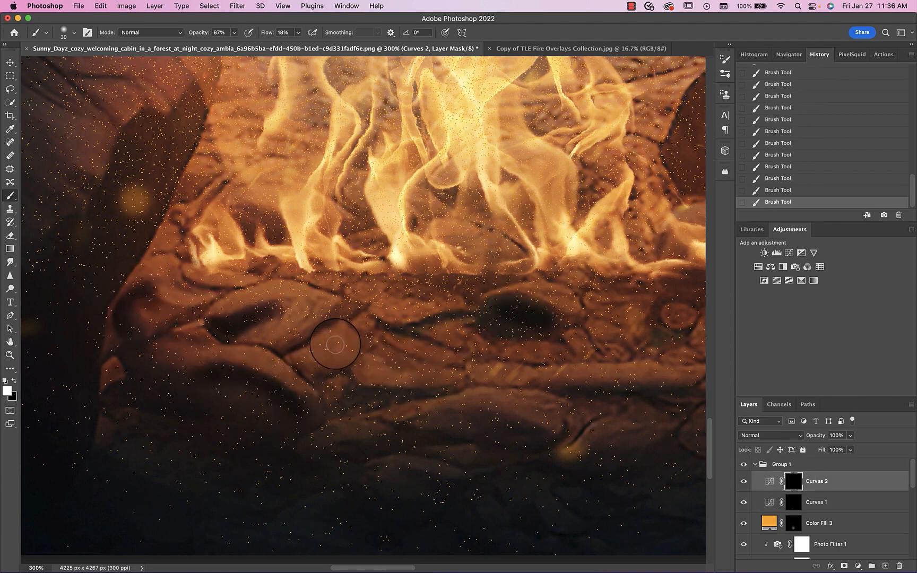
left_click_drag(335, 344, 305, 359)
left_click(234, 33)
left_click_drag(235, 46, 273, 63)
left_click_drag(278, 296, 244, 302)
key("bracketleft")
key("bracketleft")
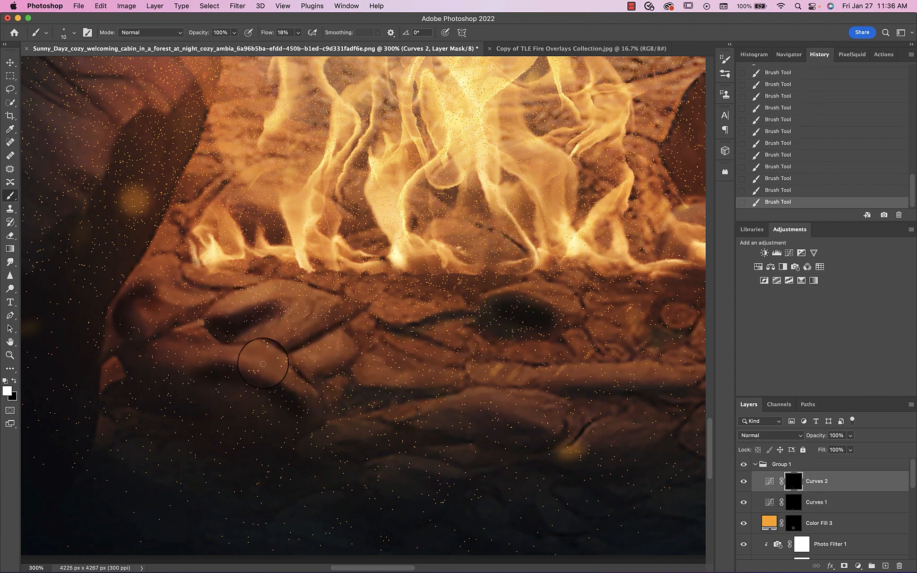
scroll(263, 364, "down", 5)
scroll(262, 364, "right", 3)
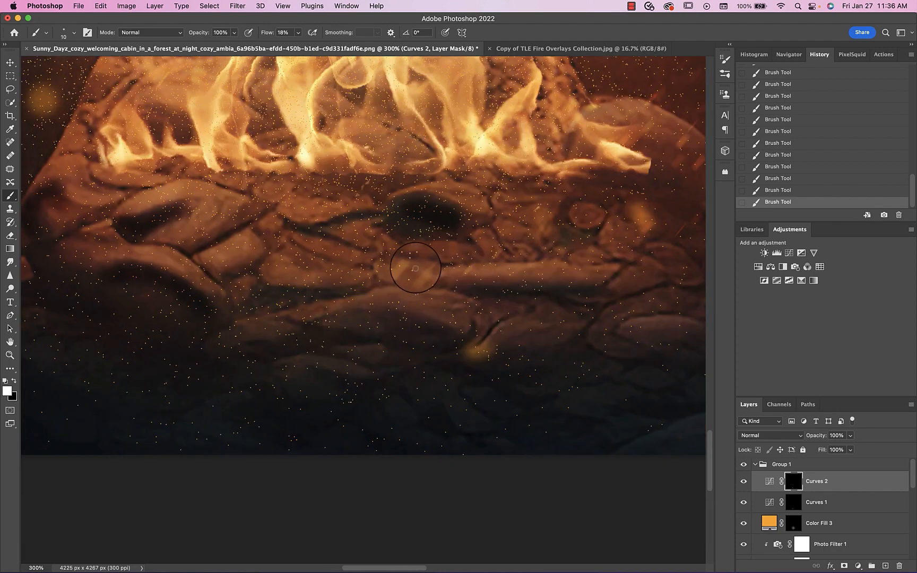
Set the Curves 2 layer's blend mode to Color Dodge so the painted highlights glow like embers
left_click(748, 435)
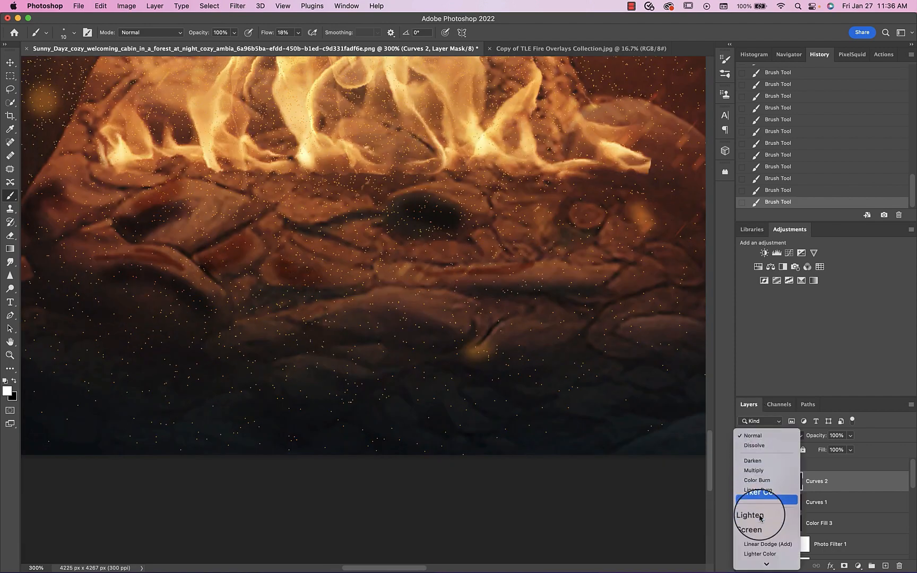
left_click(759, 536)
scroll(599, 308, "up", 3)
scroll(600, 307, "right", 2)
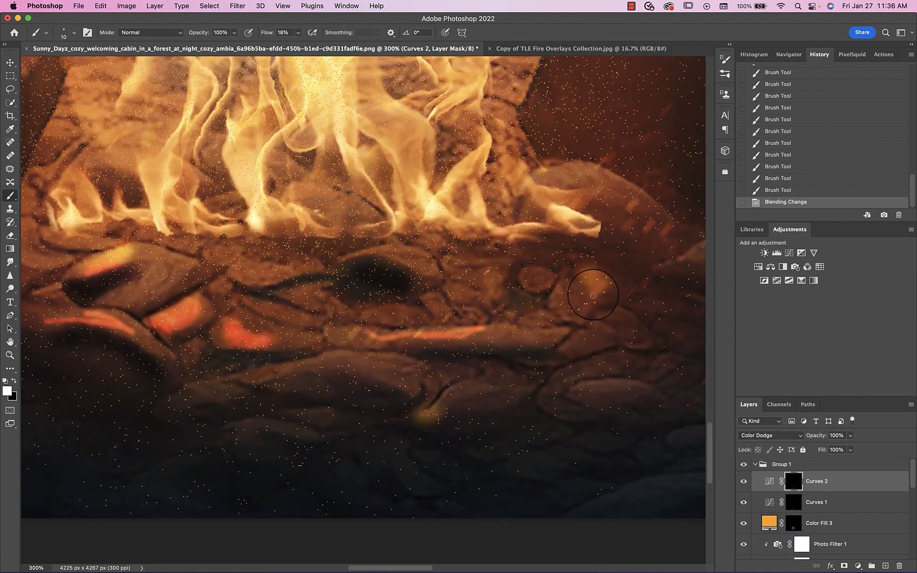
Enlarge the brush to 35 px and dab white on the Curves 2 mask to brighten more stones just below the flames
key("bracketright")
key("bracketright")
key("bracketright")
key("bracketright")
key("bracketright")
left_click(280, 276)
left_click(253, 274)
left_click(291, 314)
left_click(256, 306)
left_click(247, 300)
left_click(176, 265)
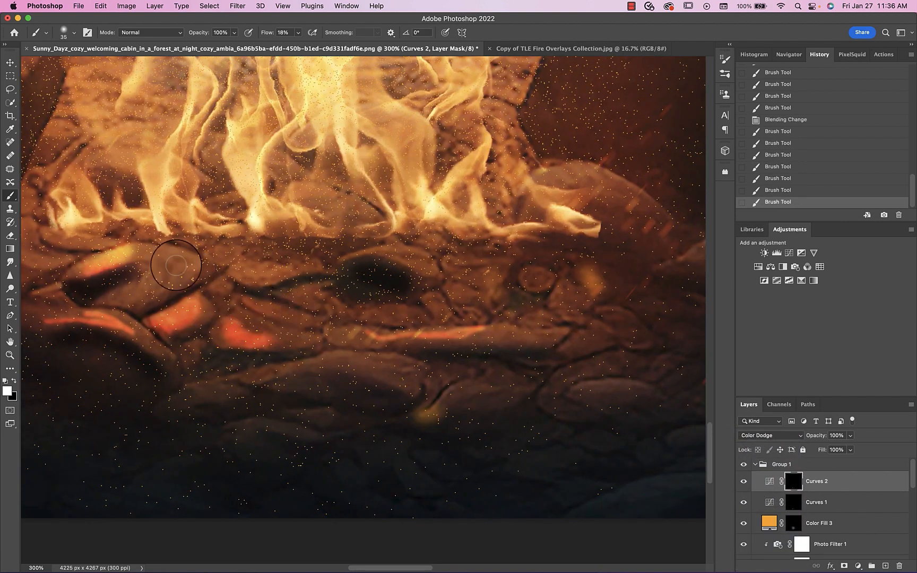
Reduce the brush to 15 px and paint white on the Curves 2 mask to add ember highlights across the stones below the flames
left_click(159, 277)
left_click(136, 291)
left_click(138, 307)
left_click(104, 321)
key("bracketleft")
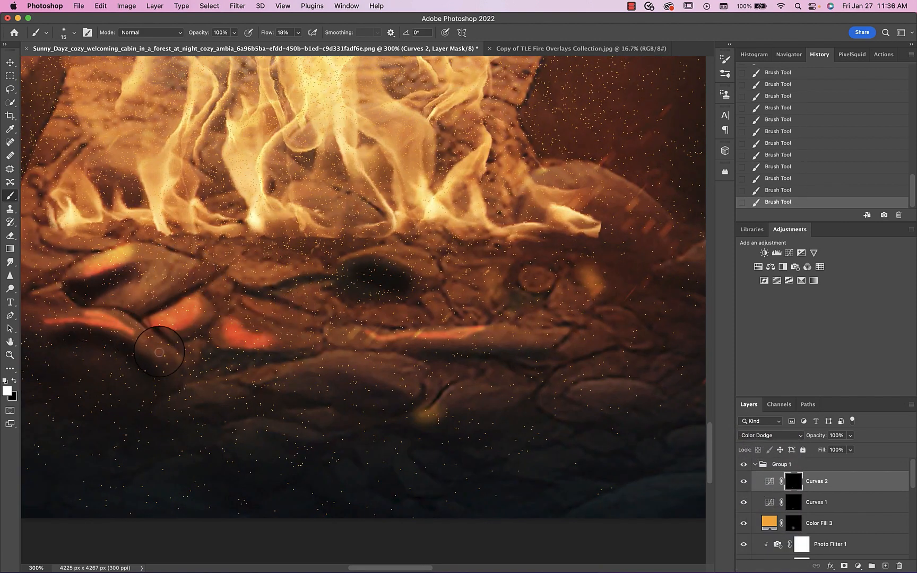
left_click_drag(298, 367, 396, 361)
left_click_drag(287, 317, 248, 299)
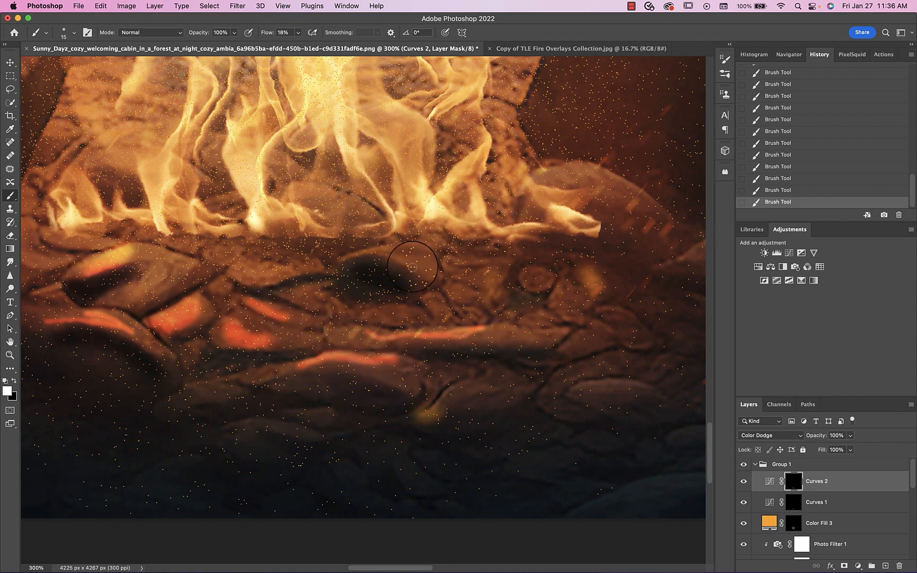
mouse_move(412, 266)
left_mouse_down()
mouse_move(318, 255)
mouse_move(254, 262)
left_mouse_up()
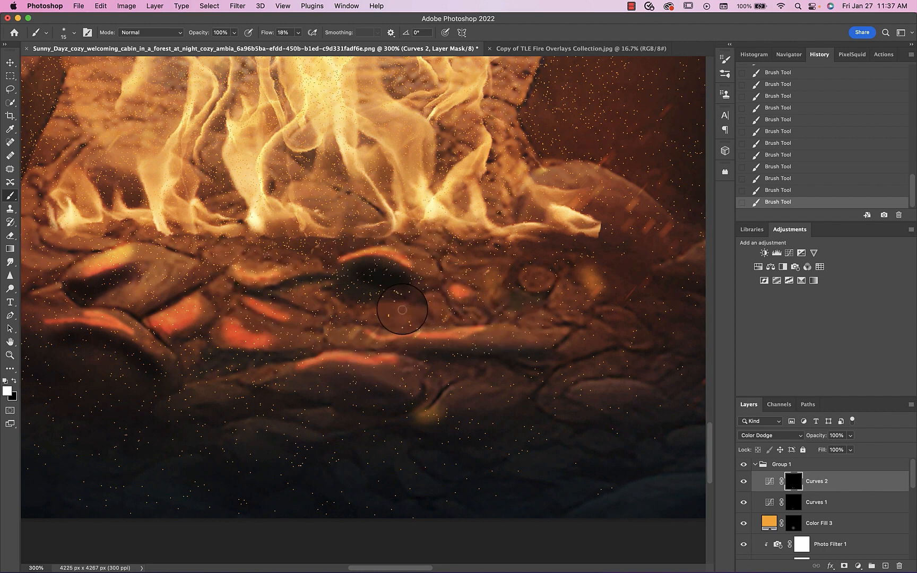
scroll(367, 313, "left", 4)
scroll(367, 312, "up", 1)
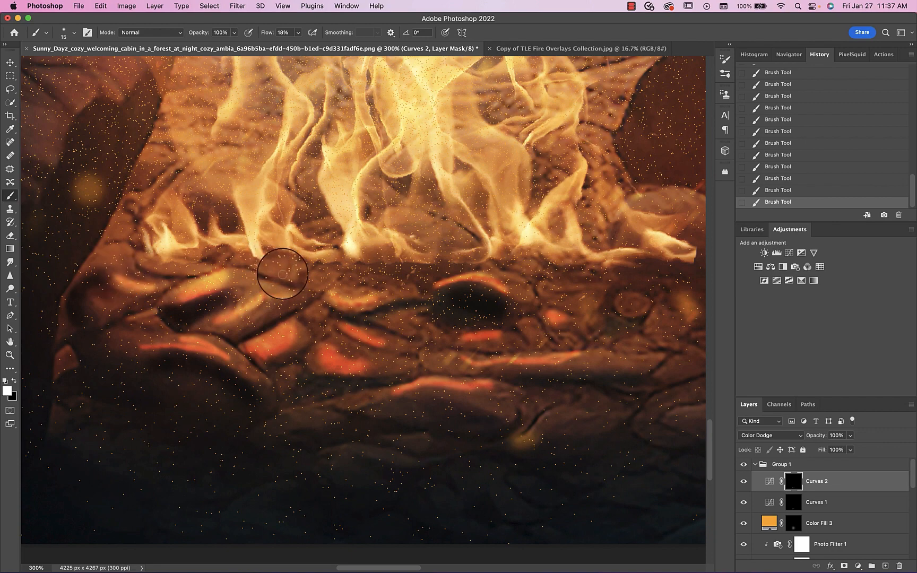
scroll(282, 266, "right", 5)
scroll(282, 266, "down", 1)
Feather the Curves 1 layer mask by about 6.2 px with Select and Mask
left_click(823, 503)
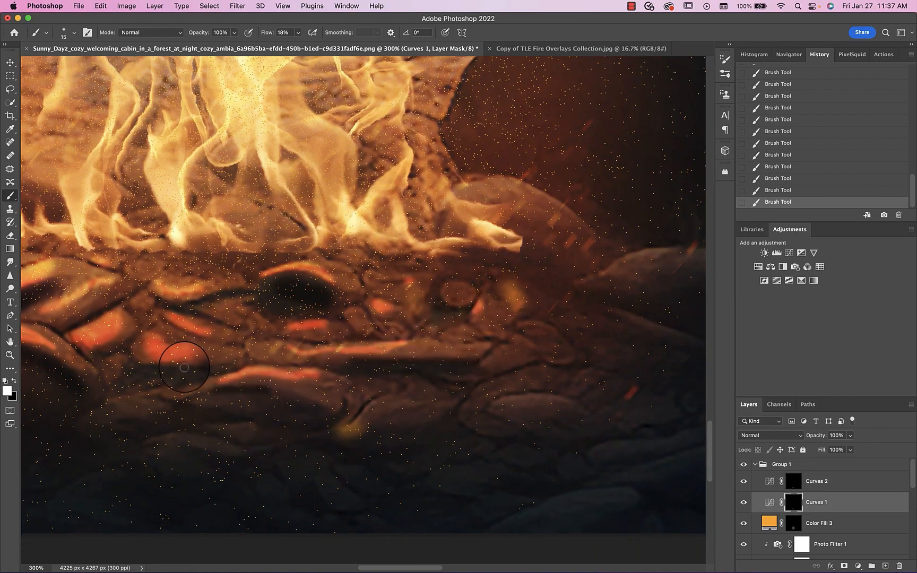
key("super+0")
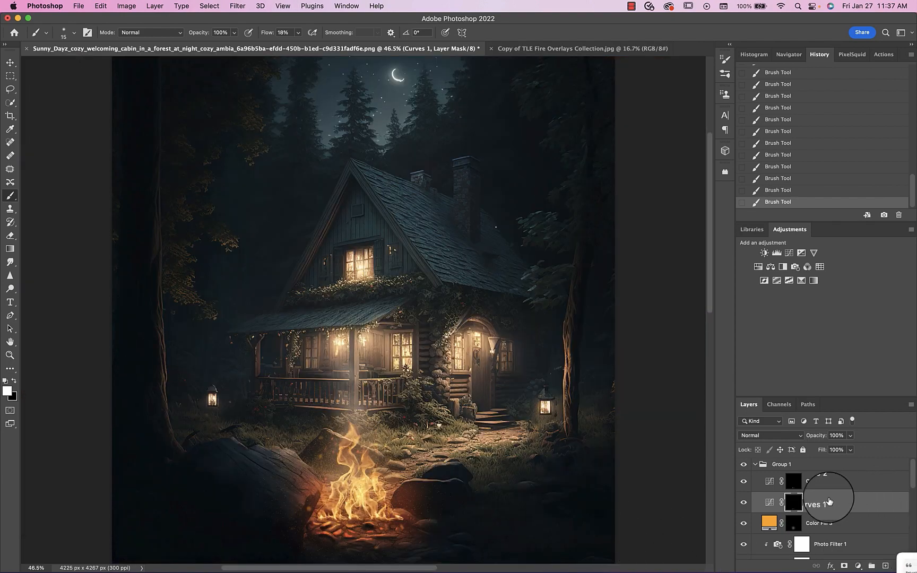
double_click(794, 503)
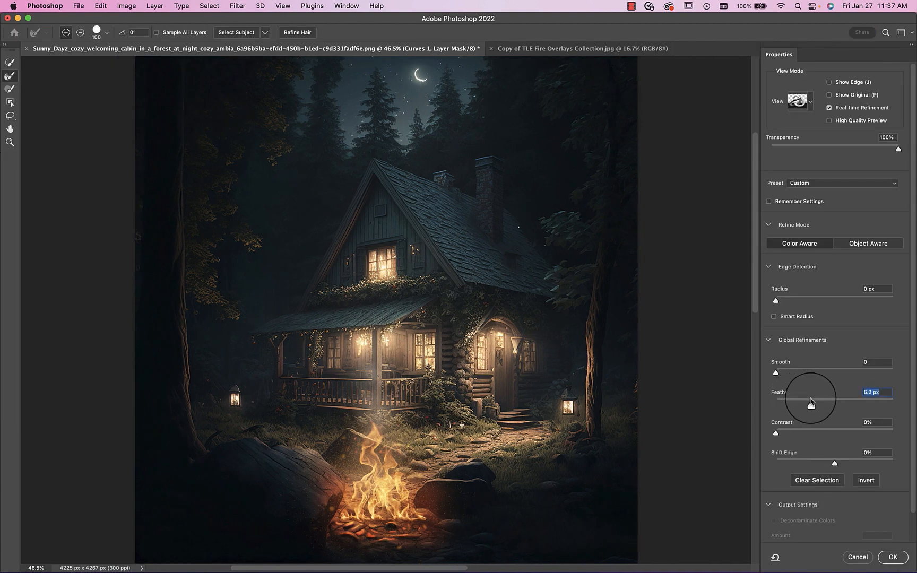
left_click(887, 560)
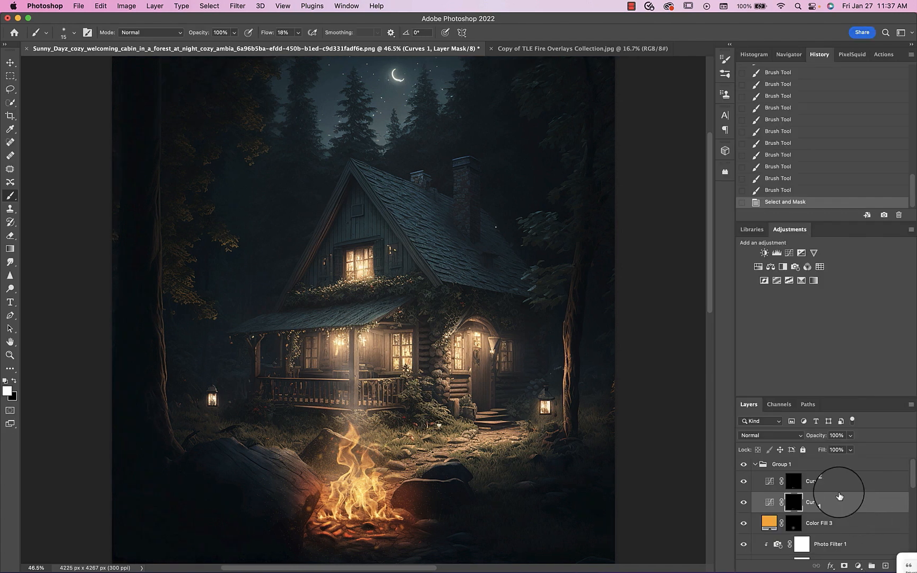
Set the Curves 2 layer's Blend If ranges to This Layer 0/160 and 160/255, and Underlying Layer 0/48 and 73/255
left_click(860, 479)
double_click(860, 480)
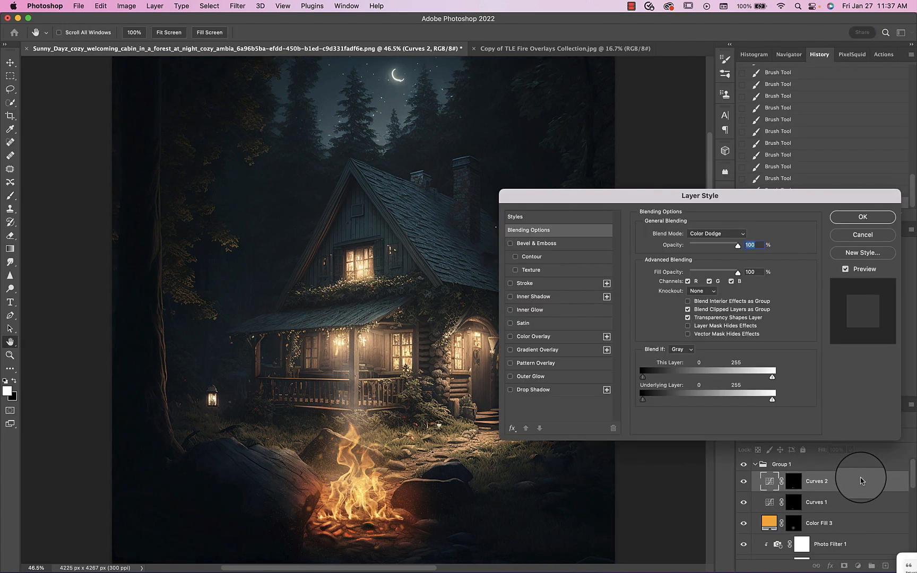
left_click_drag(771, 377, 723, 377)
left_click_drag(774, 399, 723, 377)
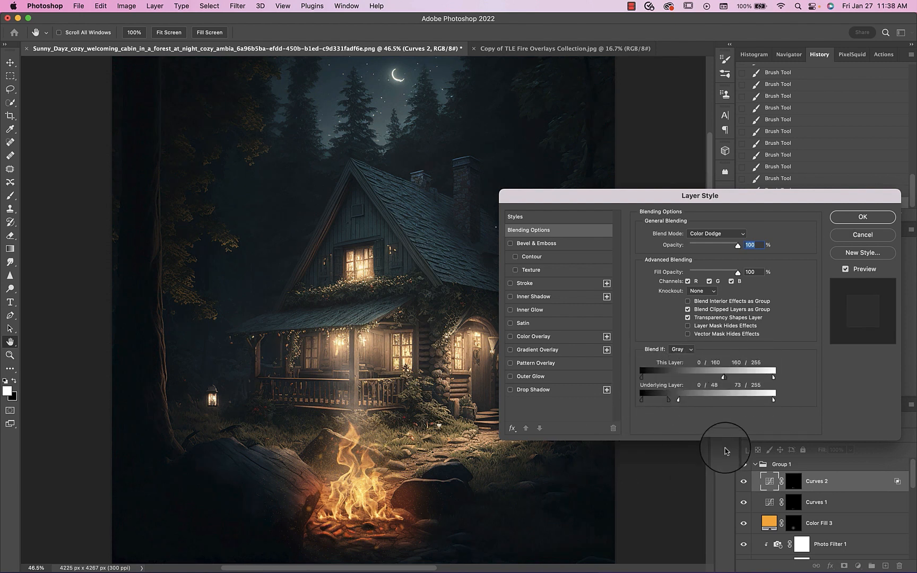
left_click(876, 221)
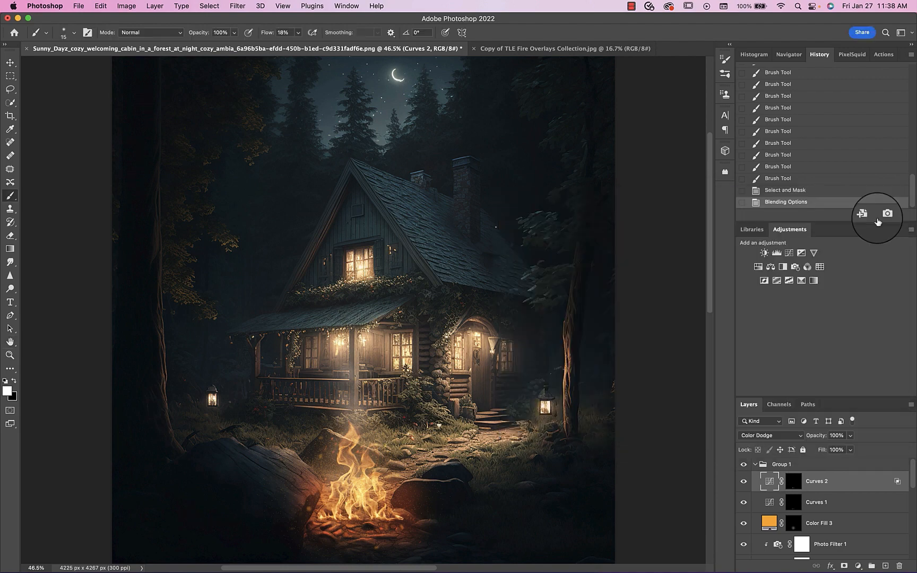
Soften the Curves 2 layer mask with a 7.6-pixel Gaussian Blur and compare the glow with the layer hidden and shown
left_click(237, 6)
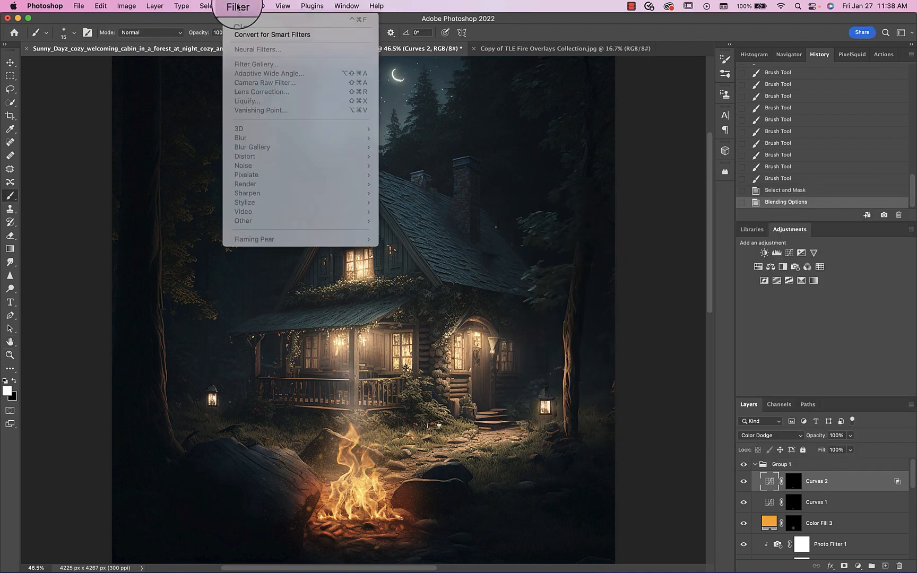
left_click(242, 35)
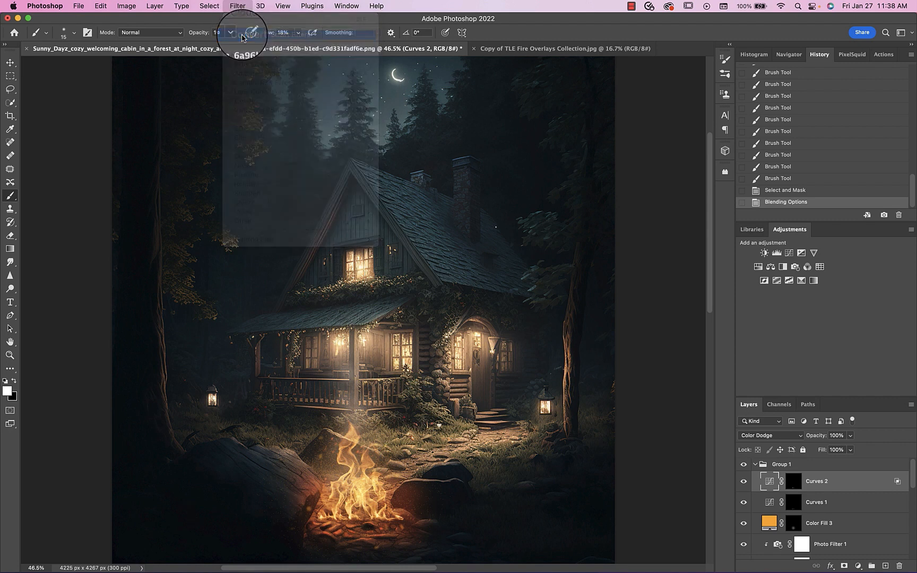
left_click(237, 6)
mouse_move(241, 138)
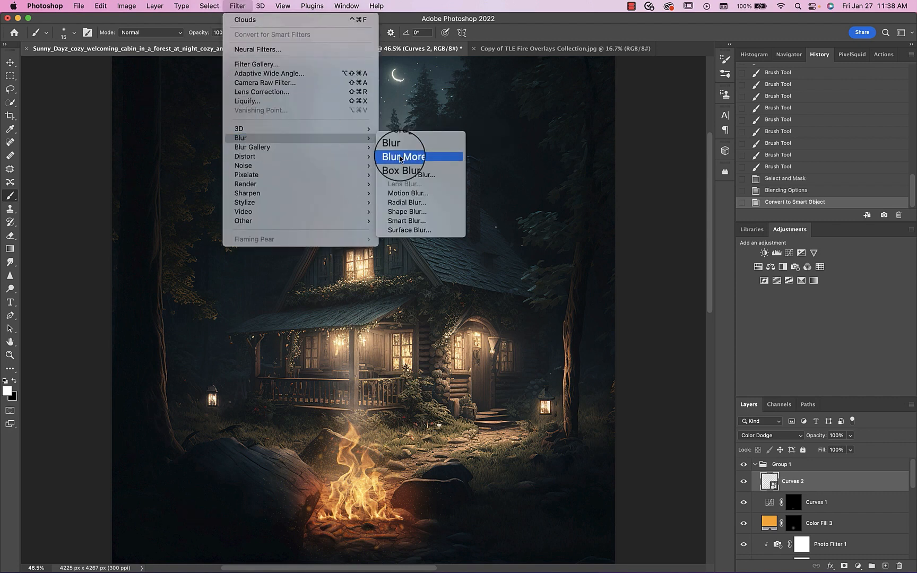
left_click(404, 175)
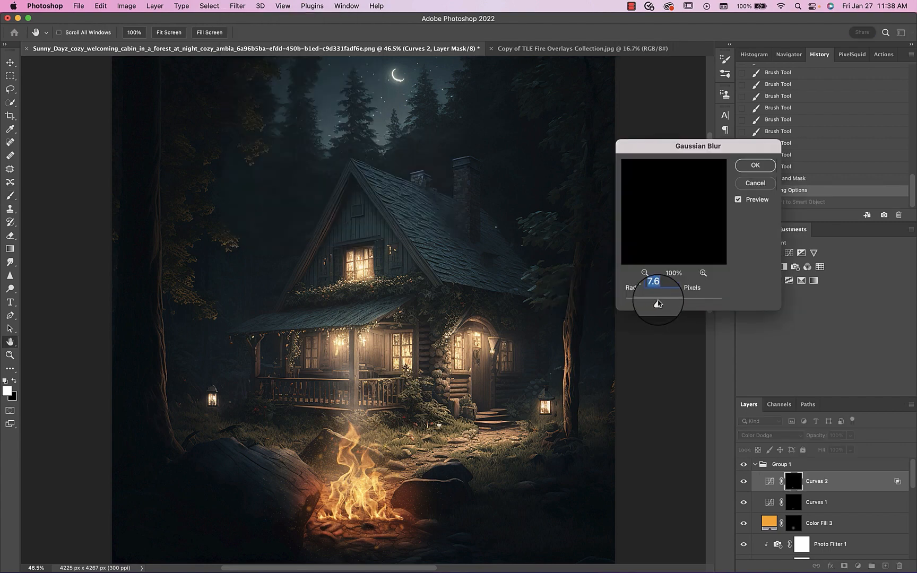
left_click(755, 165)
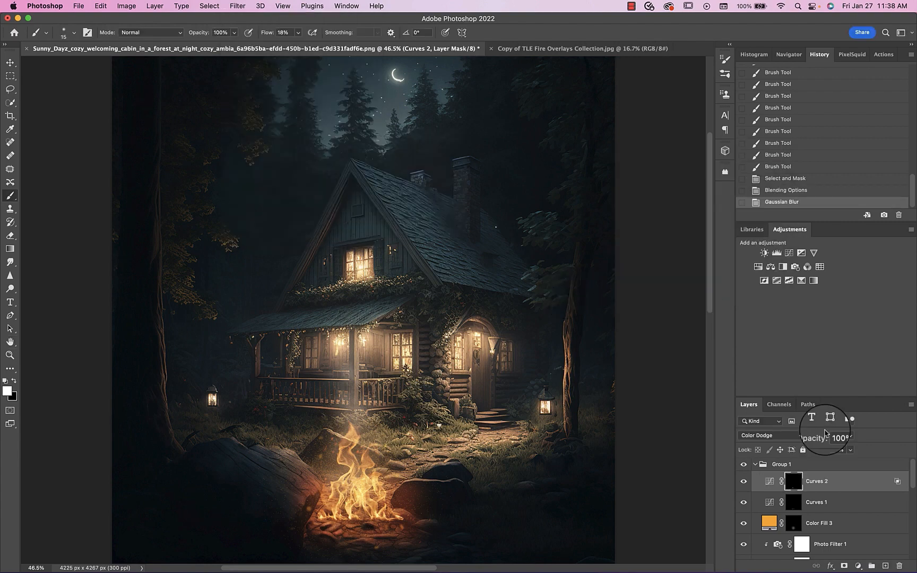
left_click(743, 482)
left_click(744, 481)
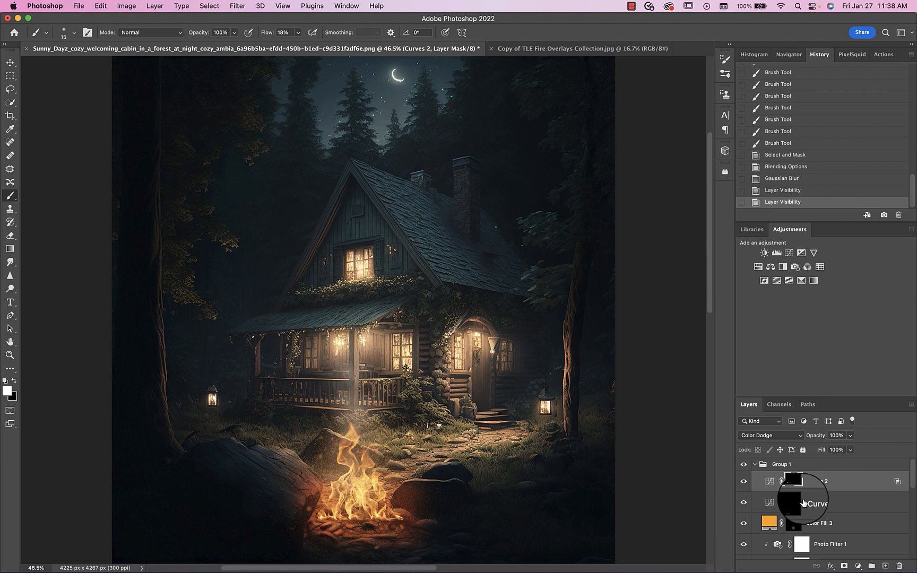
Add a Color Balance adjustment clipped to the Fire copy layer, with midtones Cyan–Red at +27
left_click(768, 483)
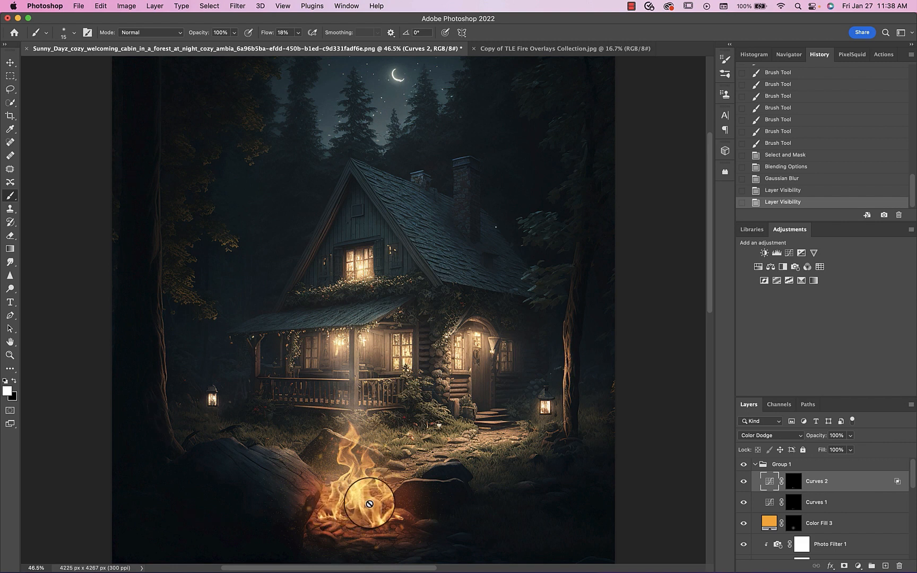
left_click(771, 267)
left_click_drag(827, 480, 771, 534)
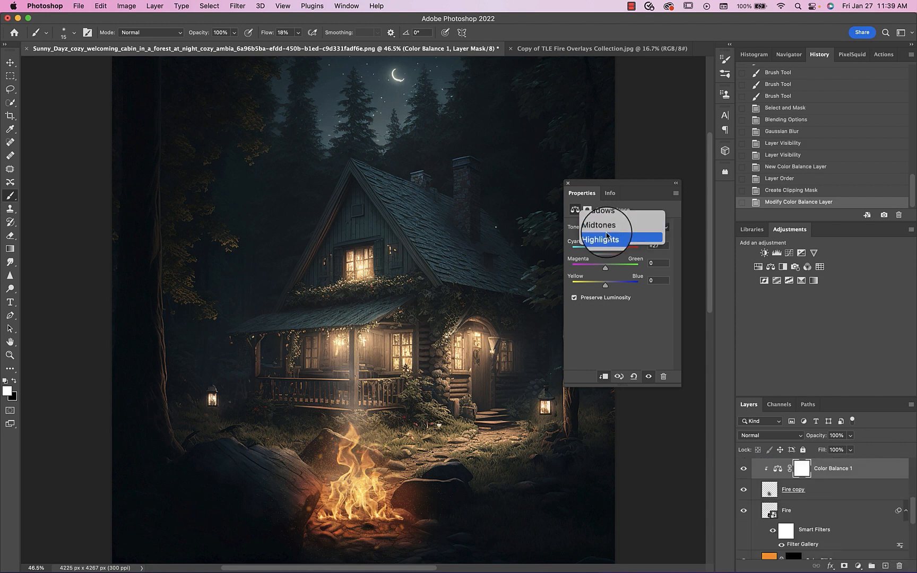
Set the Color Balance highlights to Cyan–Red +80 and Yellow–Blue -2, and compare the flames with and without the adjustment
left_click(606, 237)
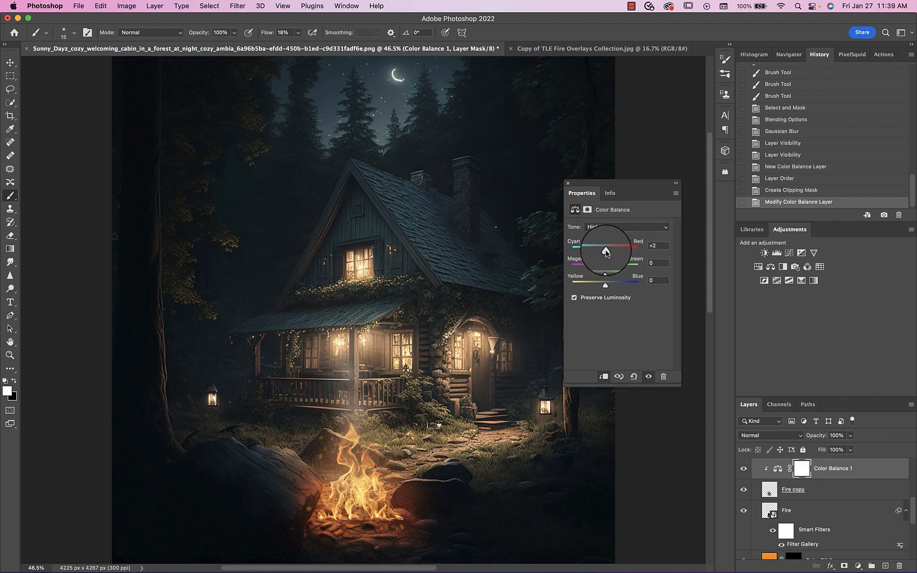
left_click_drag(606, 252, 632, 249)
left_click_drag(605, 284, 606, 280)
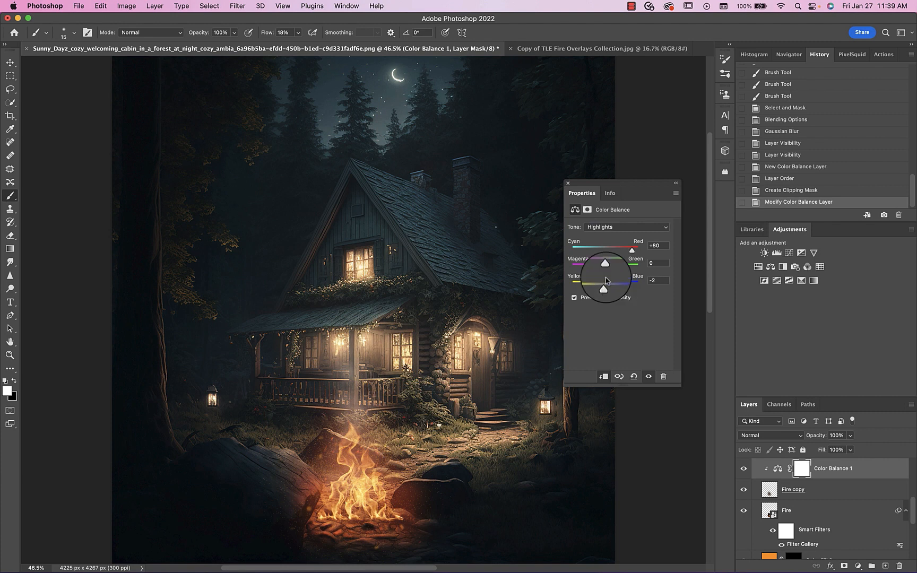
left_click(567, 183)
left_click(743, 468)
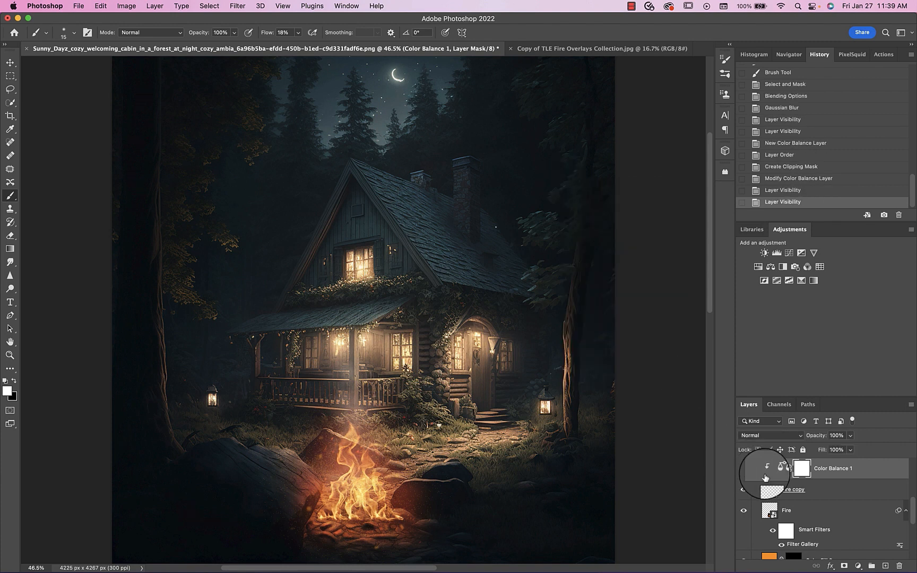
Collapse Group 1 and toggle its visibility to compare the cabin scene with and without the campfire effects
scroll(766, 480, "down", 3)
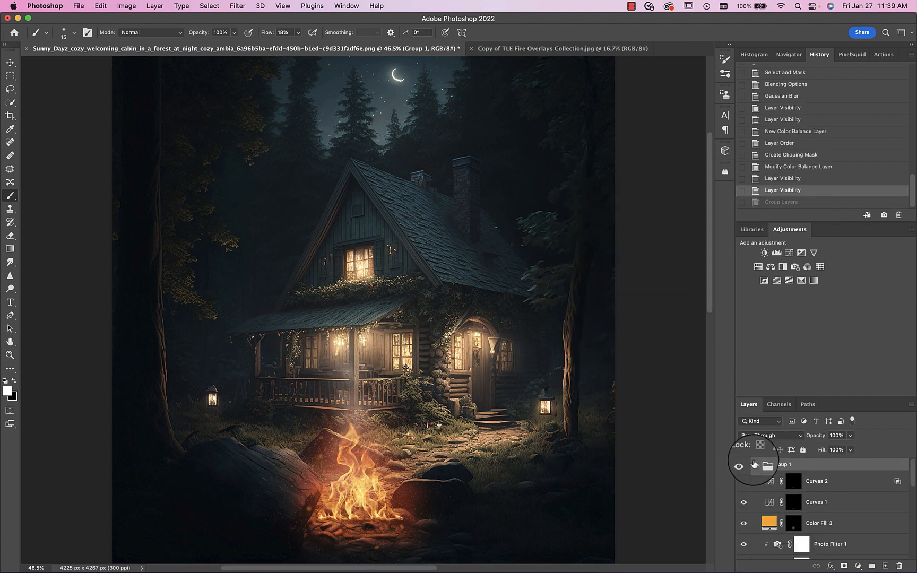
left_click(753, 464)
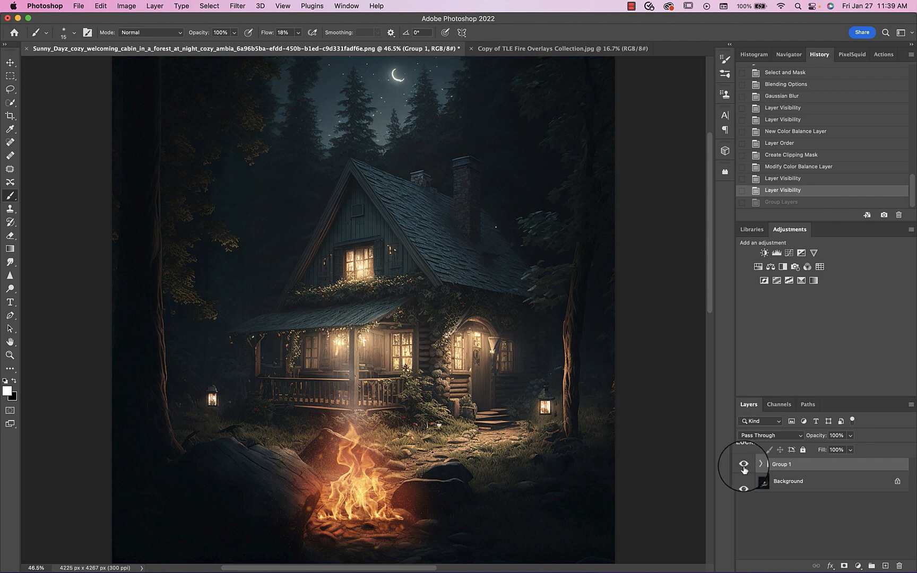
left_click(743, 464)
left_click(743, 465)
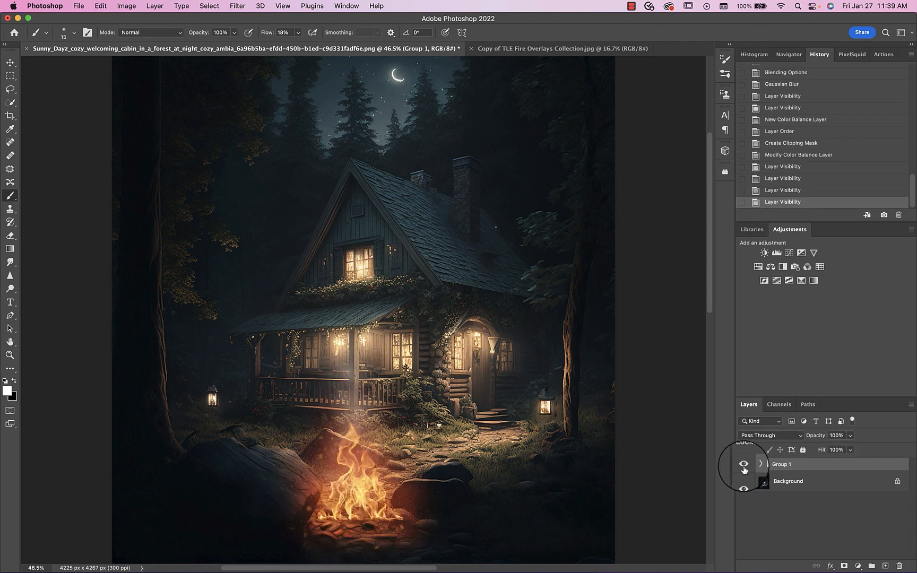